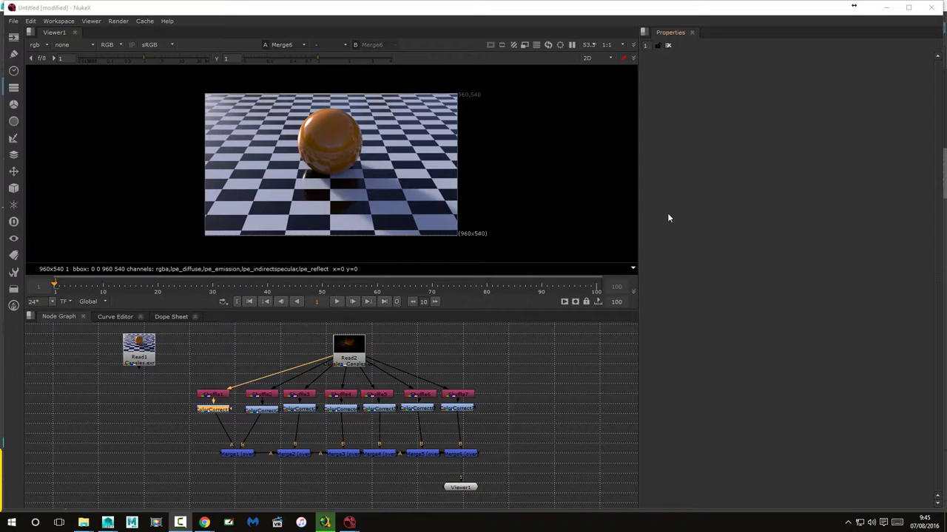
Inspect ColorCorrect1's settings and check which channel Shuffle1 extracts.
{"action": "left_click", "coordinate": [553, 375]}
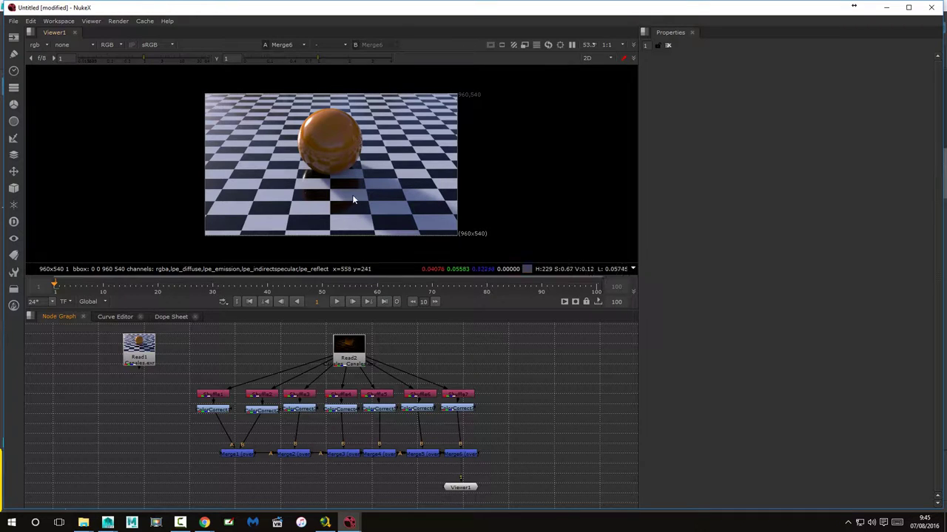
{"action": "double_click", "coordinate": [211, 410]}
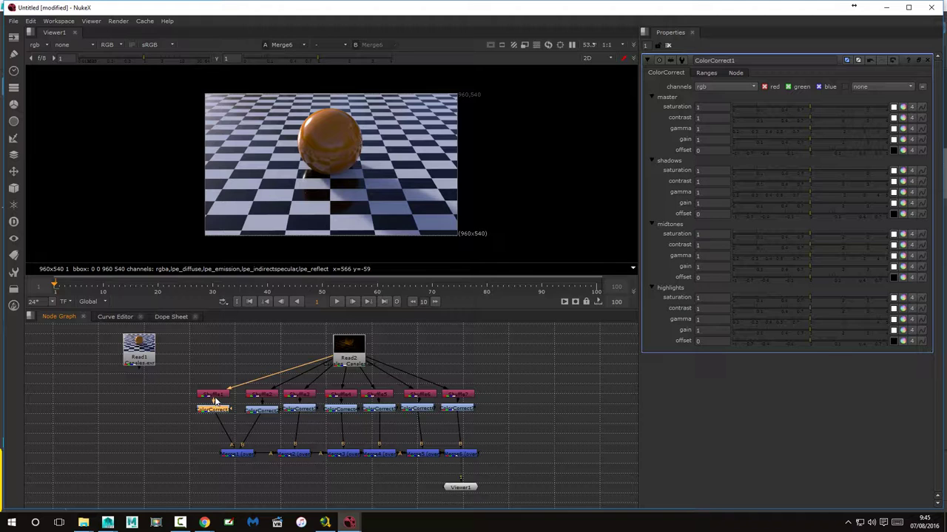
{"action": "double_click", "coordinate": [214, 395]}
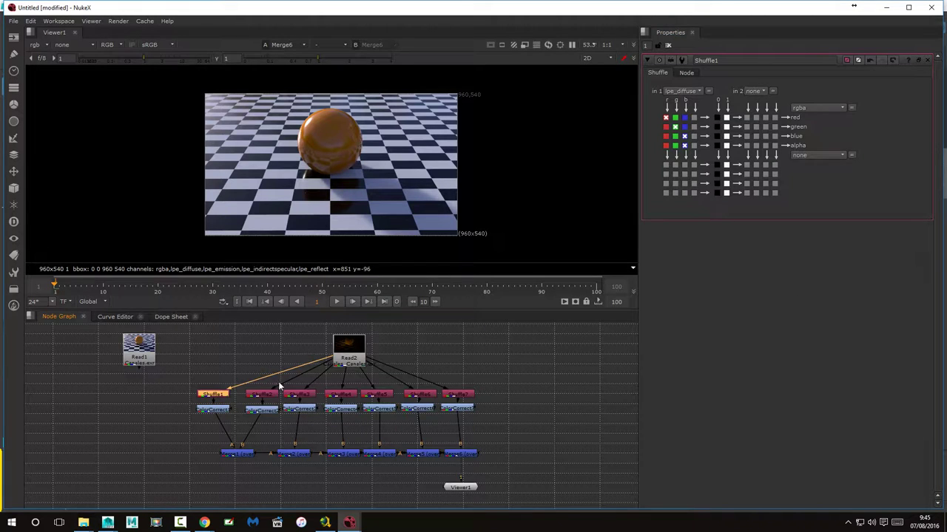
{"action": "double_click", "coordinate": [213, 409]}
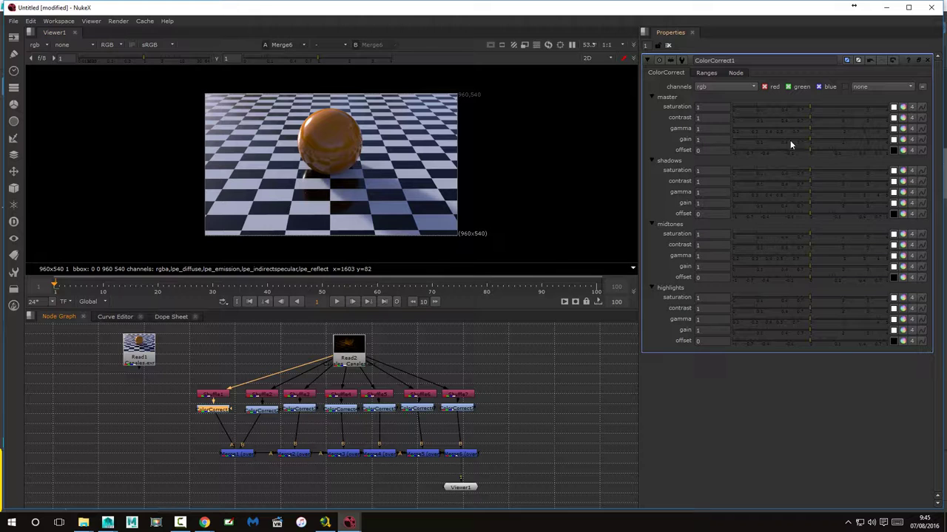
Test darkening the diffuse pass with ColorCorrect1's master gain, then return it to 1.
{"action": "mouse_move", "coordinate": [808, 139]}
{"action": "left_mouse_down"}
{"action": "mouse_move", "coordinate": [785, 140]}
{"action": "mouse_move", "coordinate": [810, 150]}
{"action": "left_mouse_up"}
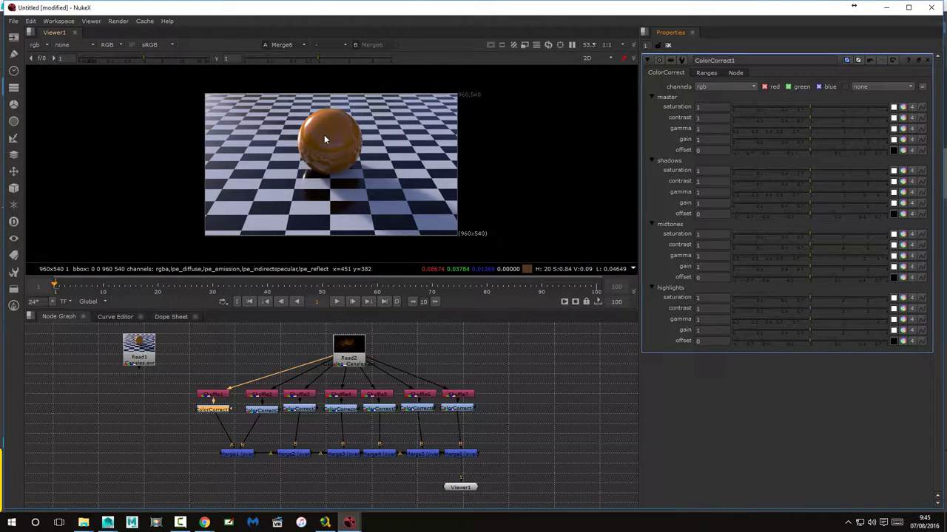
{"action": "left_click", "coordinate": [525, 401]}
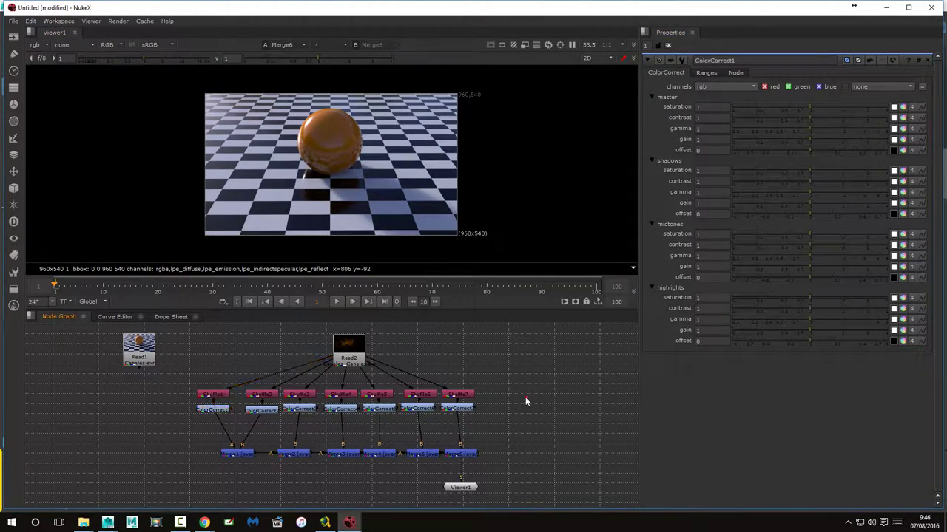
{"action": "left_click", "coordinate": [204, 523]}
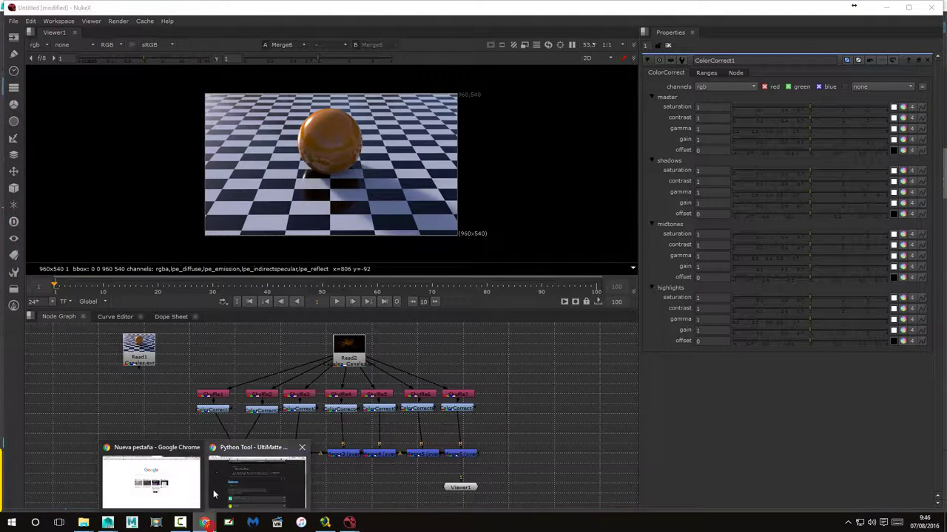
Go back to the RenderMan Resources listing and open the Python Tool - UltiMatte Mask Picker article.
{"action": "left_click", "coordinate": [226, 470]}
{"action": "scroll", "coordinate": [537, 226], "scroll_direction": "up", "scroll_amount": 3}
{"action": "scroll", "coordinate": [355, 81], "scroll_direction": "up", "scroll_amount": 2}
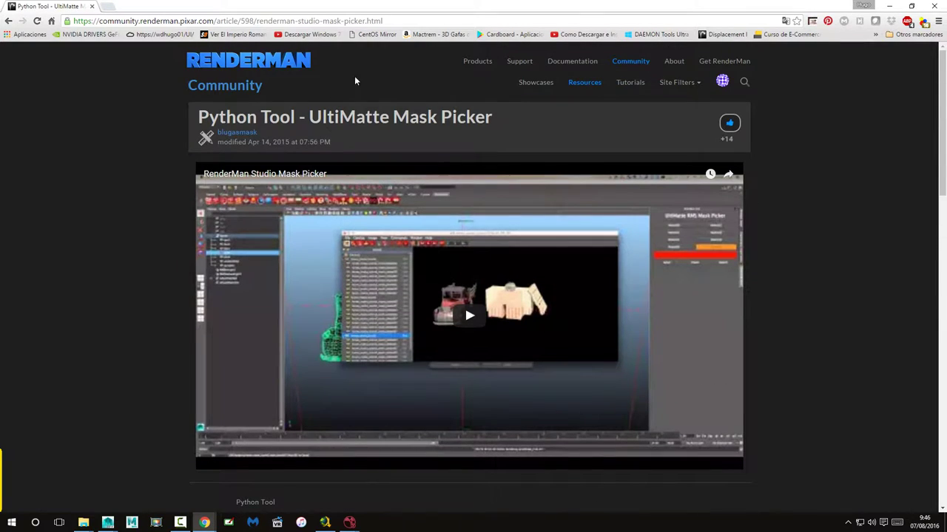
{"action": "left_click", "coordinate": [9, 21]}
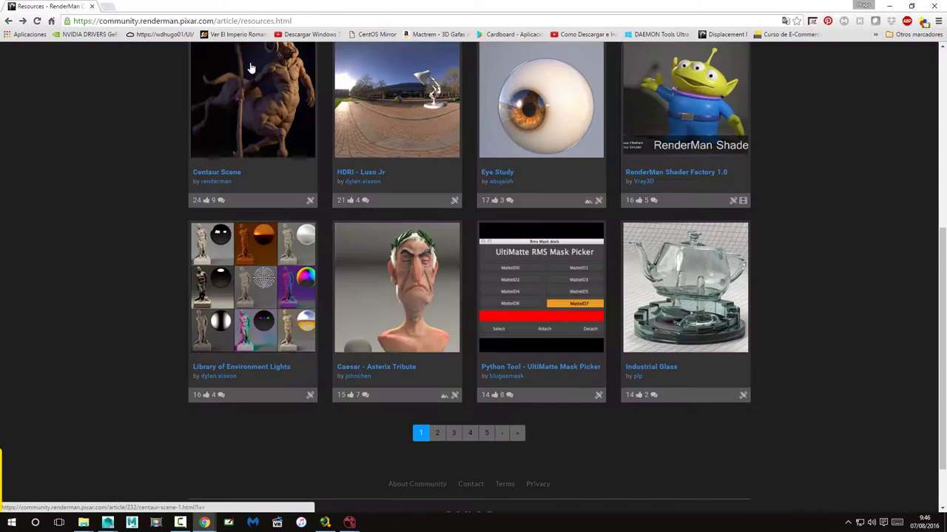
{"action": "scroll", "coordinate": [448, 213], "scroll_direction": "up", "scroll_amount": 3}
{"action": "scroll", "coordinate": [224, 100], "scroll_direction": "up", "scroll_amount": 2}
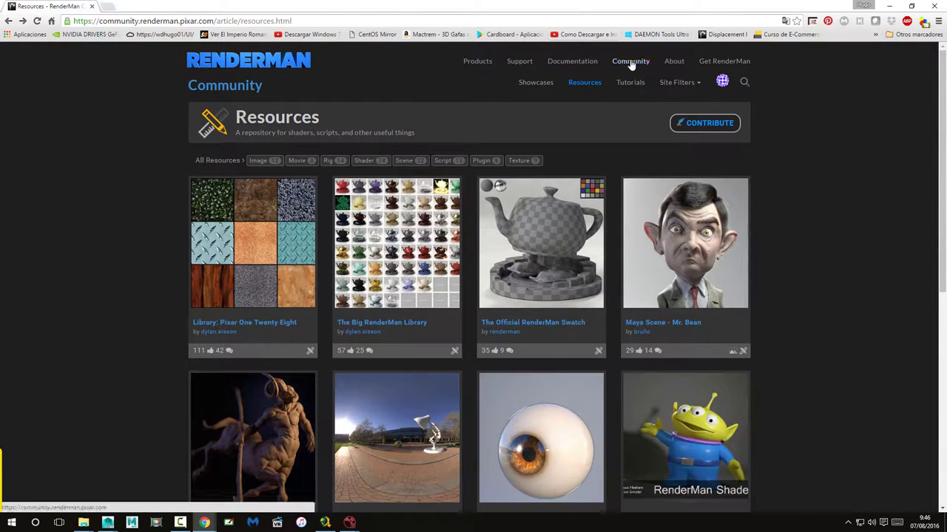
{"action": "scroll", "coordinate": [801, 171], "scroll_direction": "down", "scroll_amount": 5}
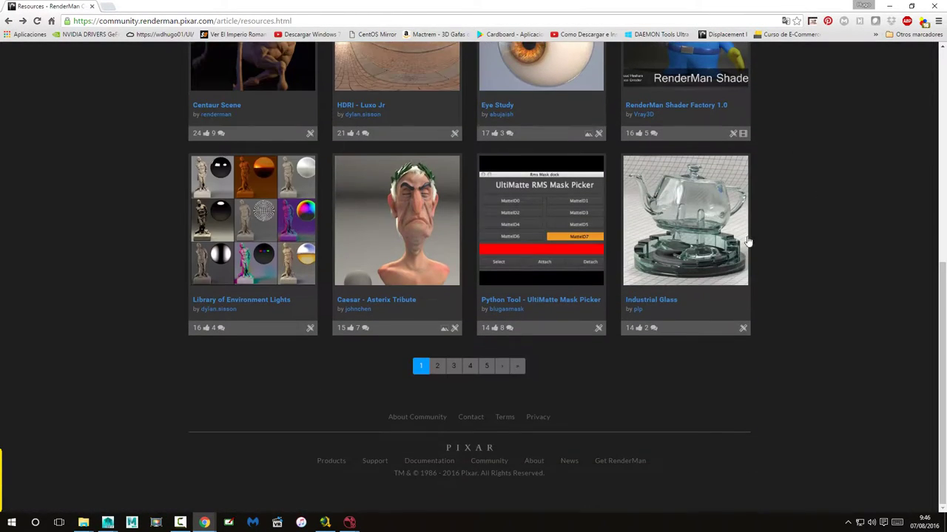
{"action": "left_click", "coordinate": [522, 232]}
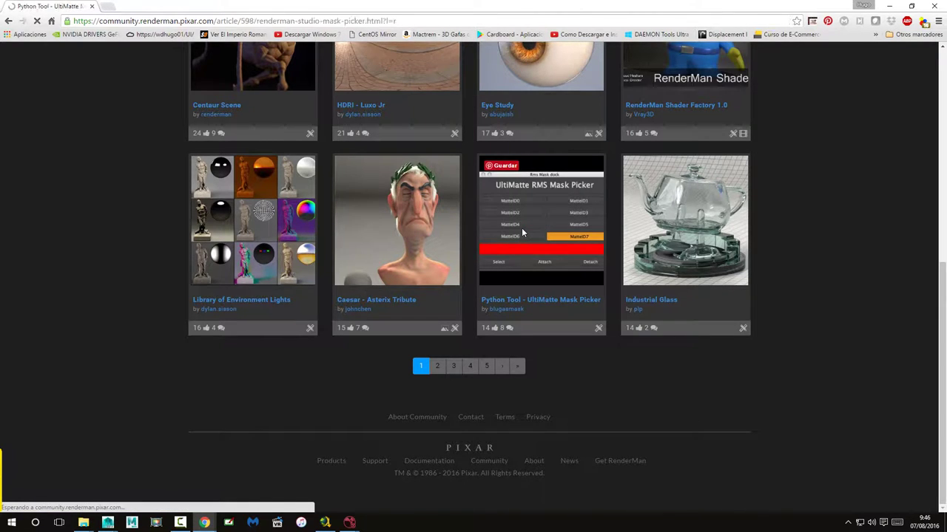
Check the rms-masks-gui.py download link's options, then return to the Maya Canales.ma scene.
{"action": "scroll", "coordinate": [780, 278], "scroll_direction": "down", "scroll_amount": 4}
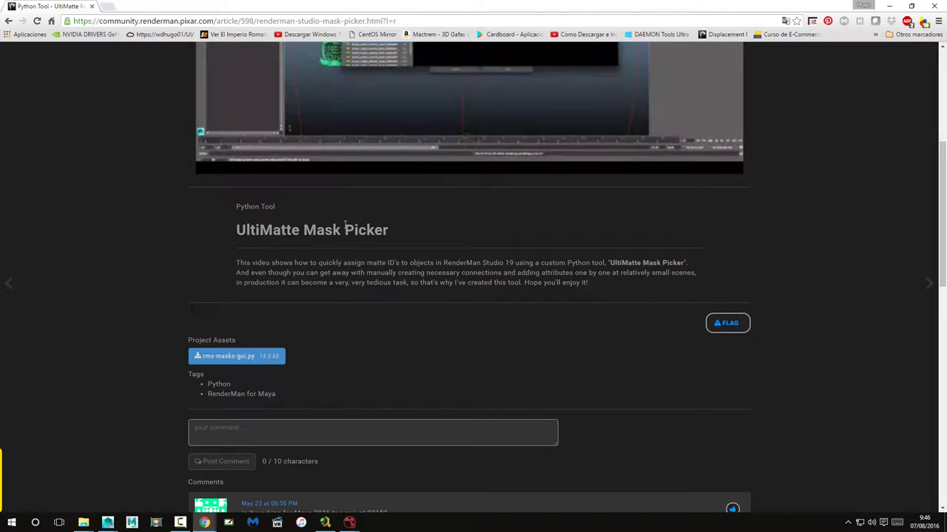
{"action": "scroll", "coordinate": [377, 237], "scroll_direction": "down", "scroll_amount": 1}
{"action": "right_click", "coordinate": [239, 309]}
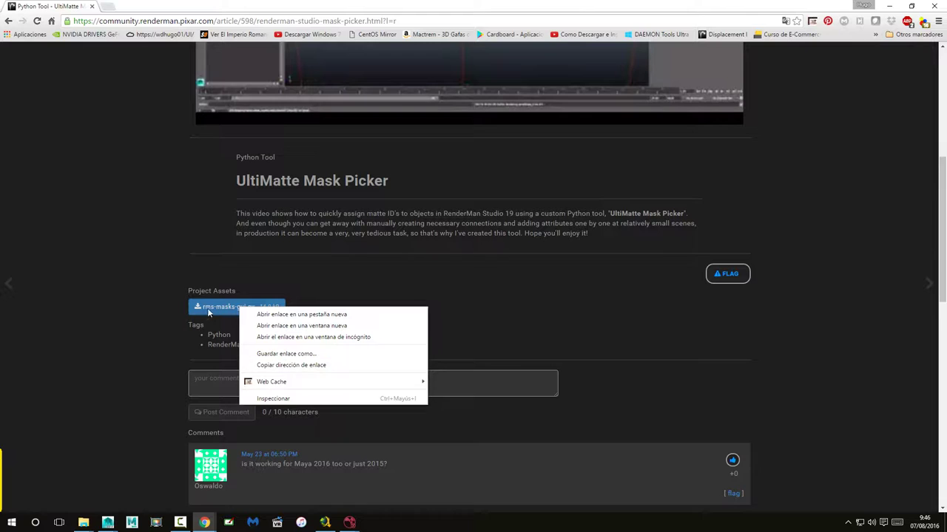
{"action": "right_click", "coordinate": [215, 305]}
{"action": "left_click", "coordinate": [508, 317]}
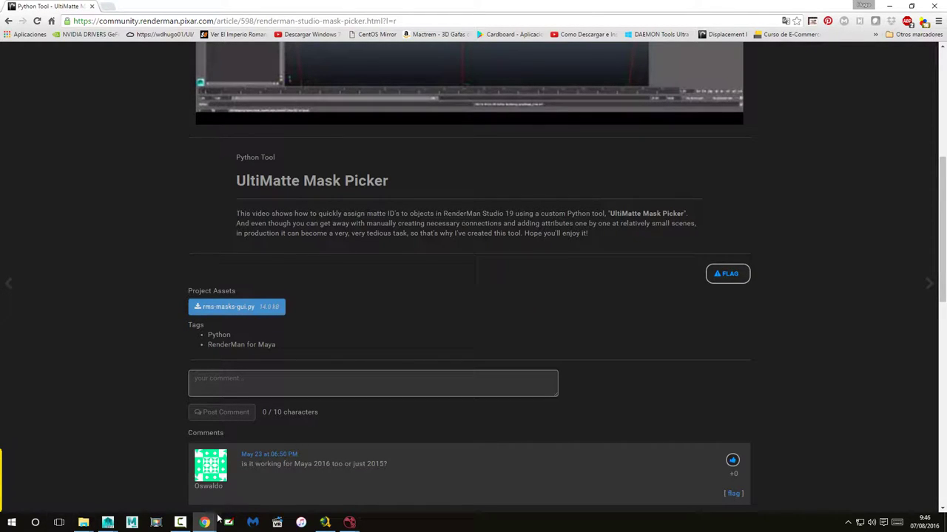
{"action": "mouse_move", "coordinate": [108, 521]}
{"action": "left_click", "coordinate": [156, 481]}
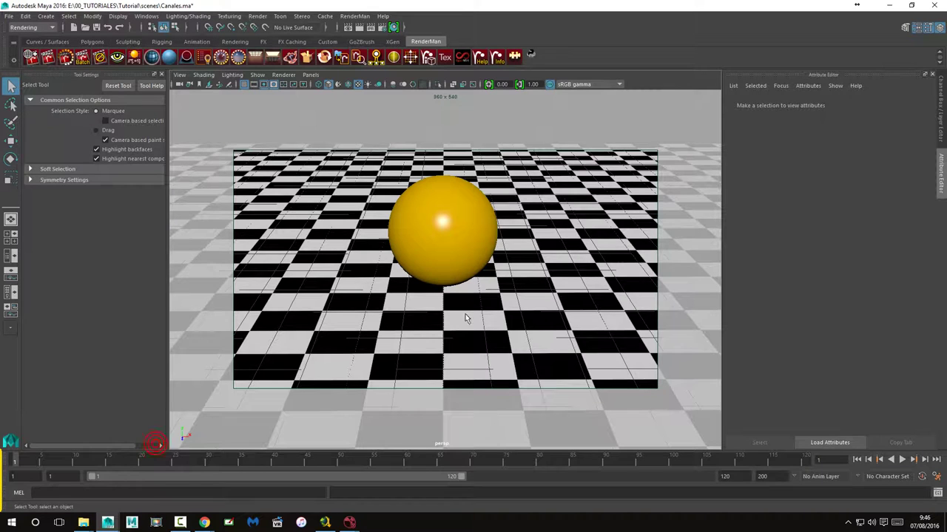
Load 2330-rms-masks-gui.py from the scripts folder into the Python Script Editor and select all its code.
{"action": "left_click", "coordinate": [937, 494]}
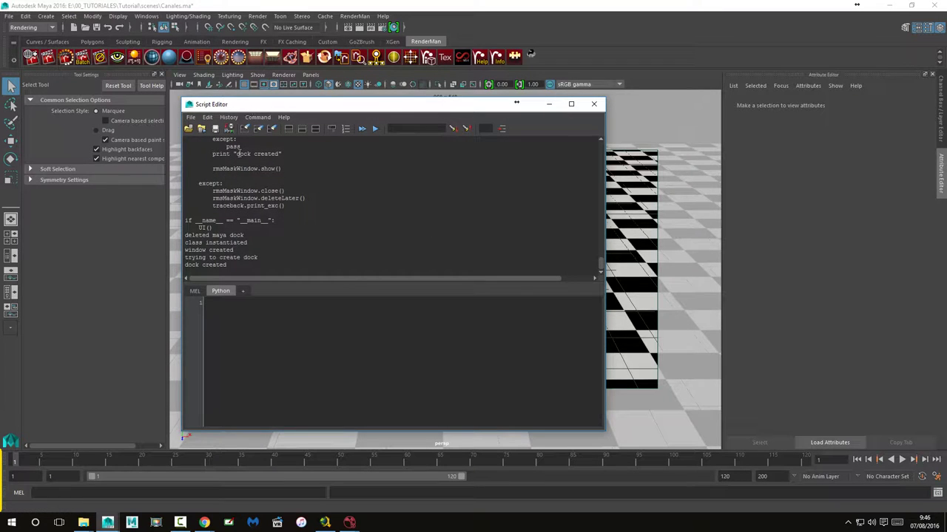
{"action": "left_click", "coordinate": [220, 293]}
{"action": "left_click", "coordinate": [189, 129]}
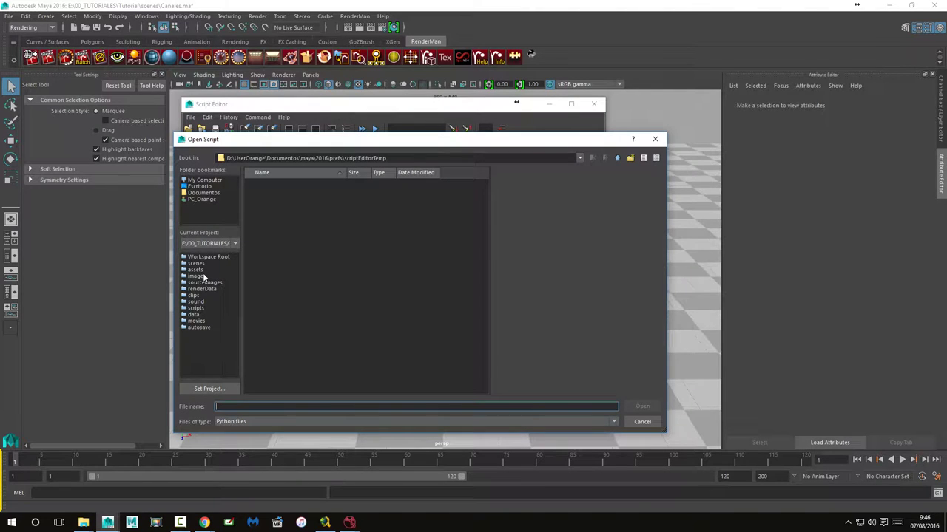
{"action": "left_click", "coordinate": [194, 308]}
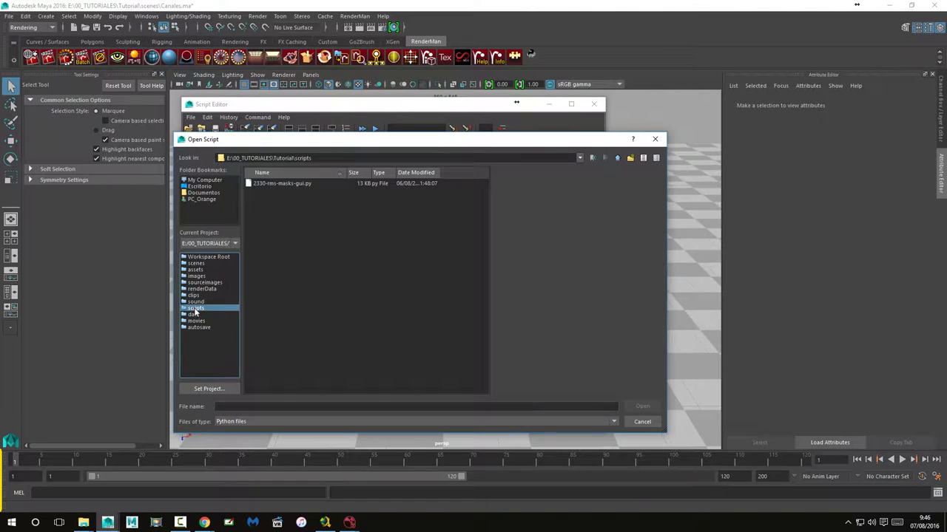
{"action": "left_click", "coordinate": [279, 184]}
{"action": "left_click", "coordinate": [649, 408]}
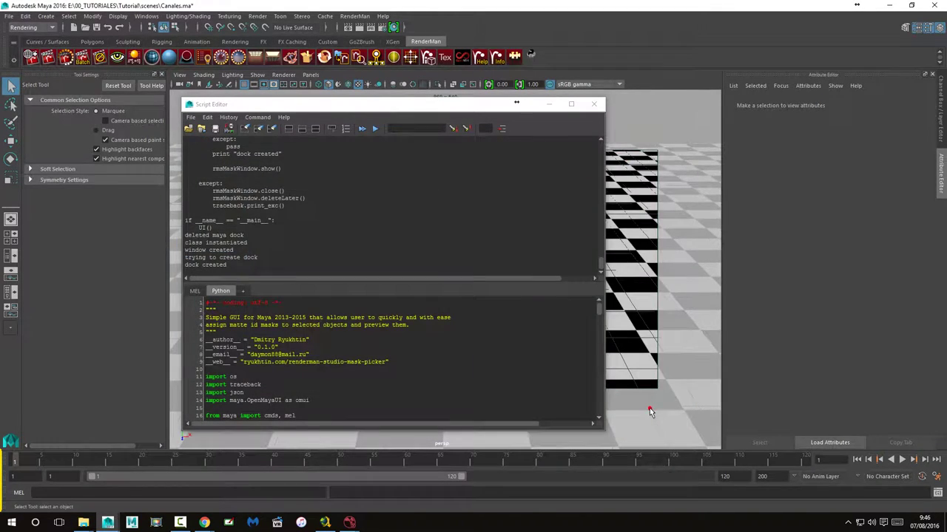
{"action": "left_click_drag", "start_coordinate": [208, 304], "coordinate": [397, 521]}
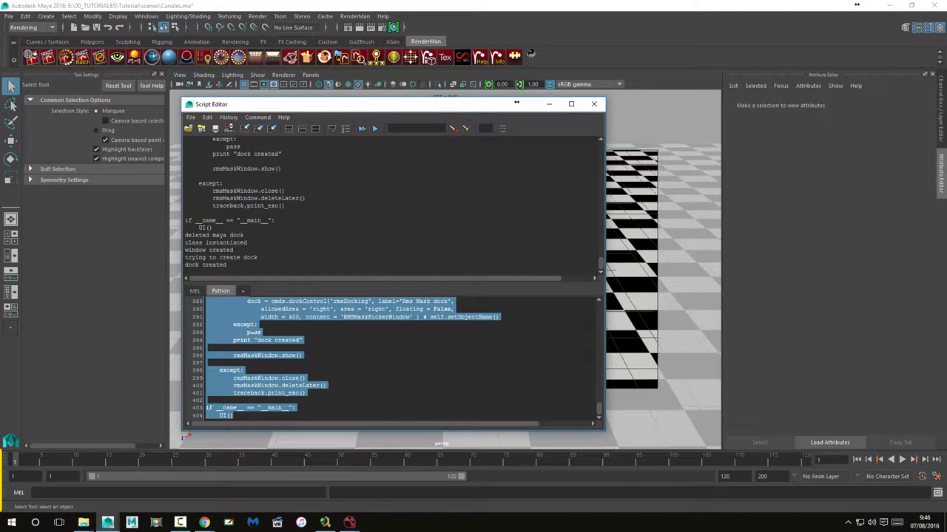
{"action": "left_click", "coordinate": [598, 106]}
Launch the UltiMatte mask picker several times, closing its floating window while adjusting the side panels.
{"action": "left_click", "coordinate": [533, 57]}
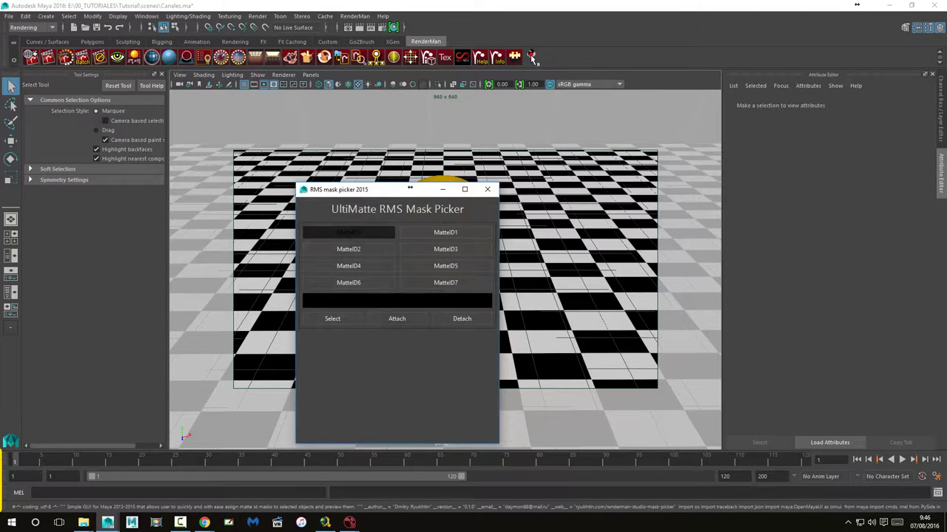
{"action": "left_click_drag", "start_coordinate": [409, 188], "coordinate": [726, 147]}
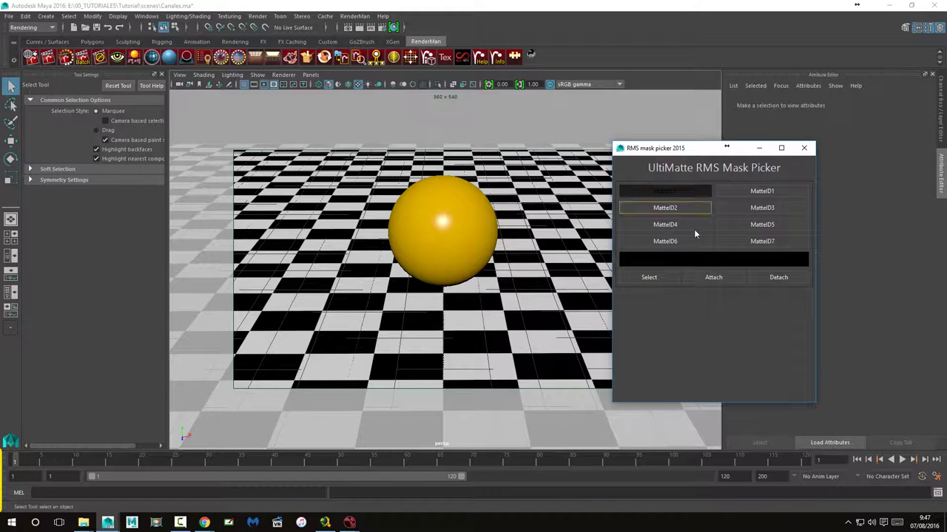
{"action": "left_click", "coordinate": [806, 150]}
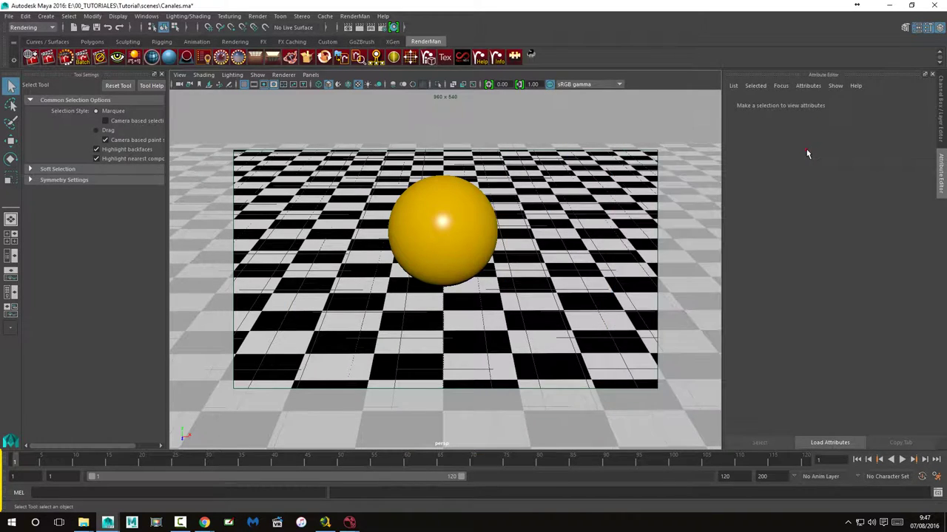
{"action": "left_click", "coordinate": [941, 127]}
{"action": "left_click", "coordinate": [531, 55]}
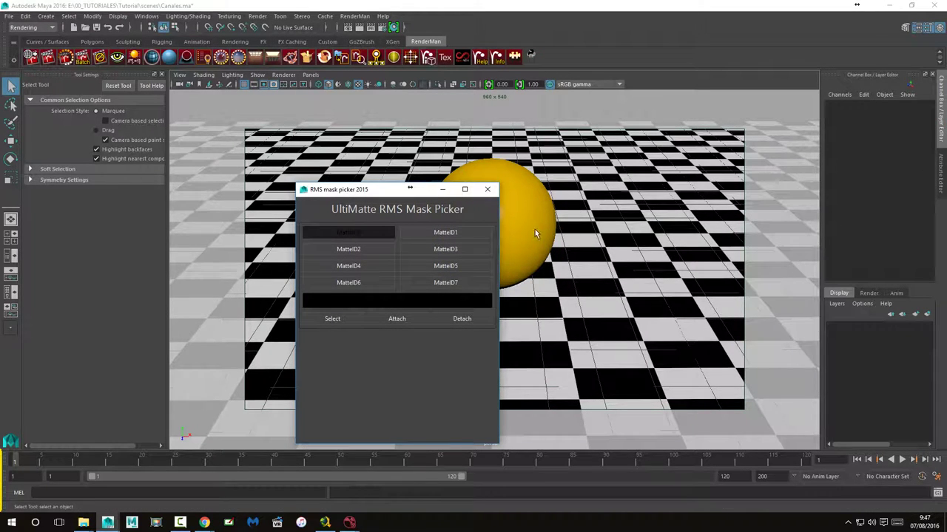
{"action": "left_click", "coordinate": [487, 189]}
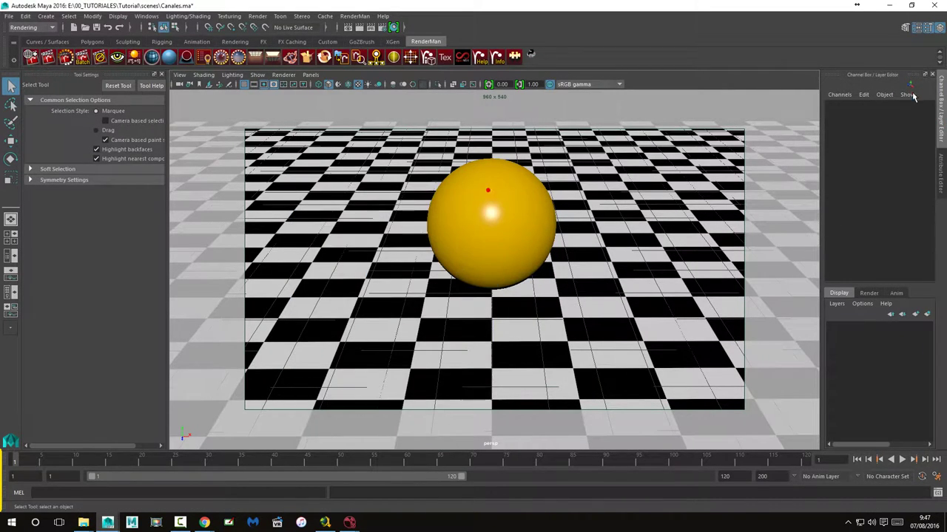
{"action": "left_click", "coordinate": [928, 27]}
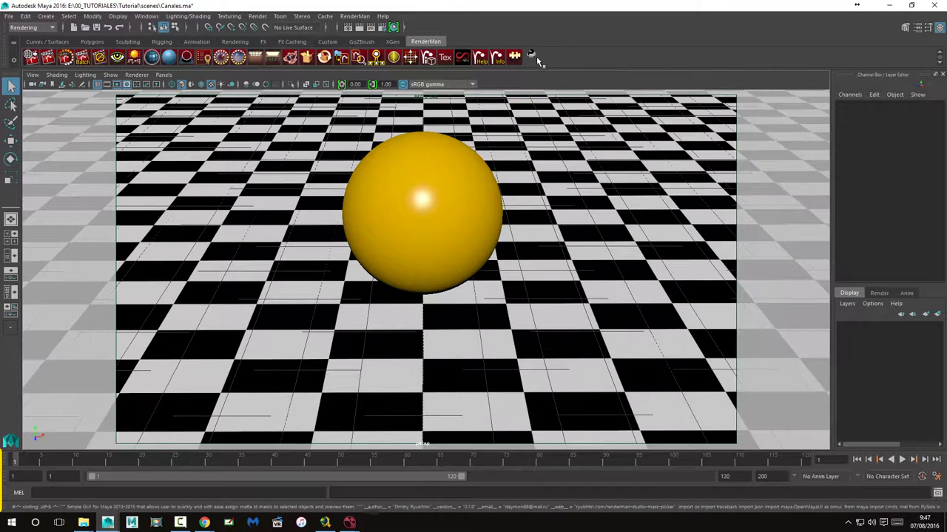
{"action": "left_click", "coordinate": [532, 55]}
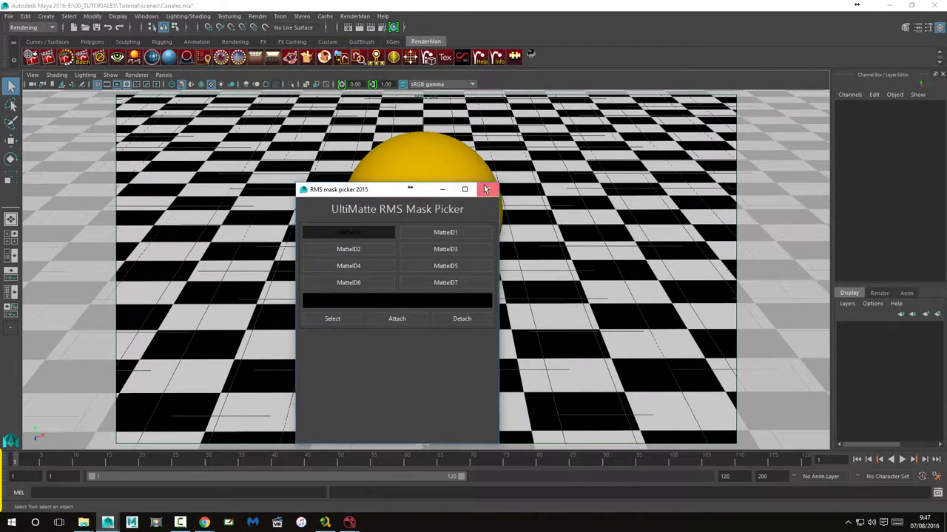
{"action": "left_click", "coordinate": [487, 189]}
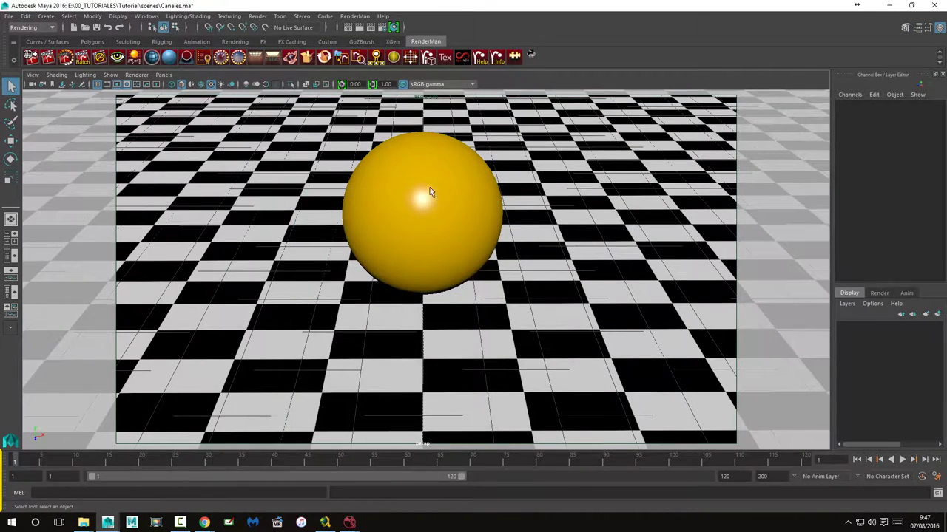
Show the Attribute Editor and dock the mask picker as its own RMS Mask tab.
{"action": "left_click", "coordinate": [929, 28]}
{"action": "left_click", "coordinate": [929, 30]}
{"action": "left_click", "coordinate": [917, 28]}
{"action": "left_click", "coordinate": [530, 54]}
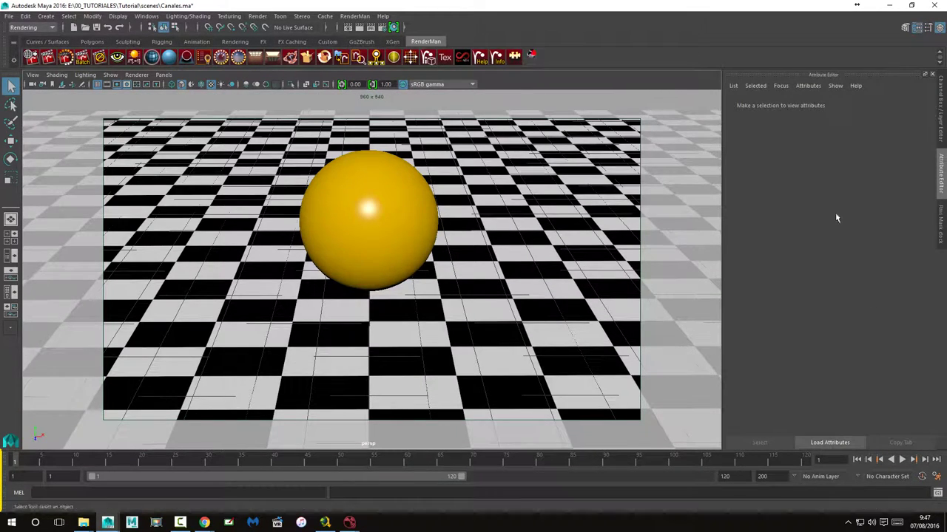
{"action": "left_click", "coordinate": [941, 221]}
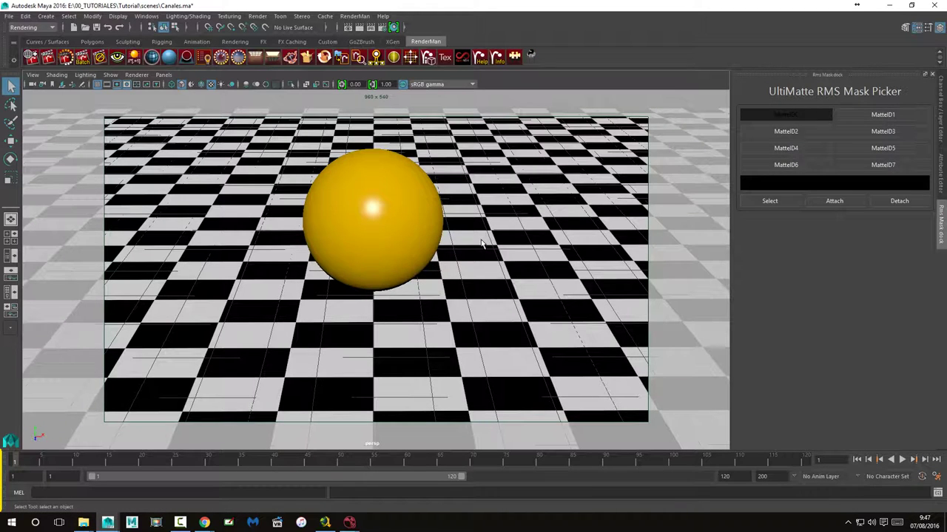
Attach the floor plane pPlane1 to MatteID1 with a green matte colour.
{"action": "left_click", "coordinate": [496, 173]}
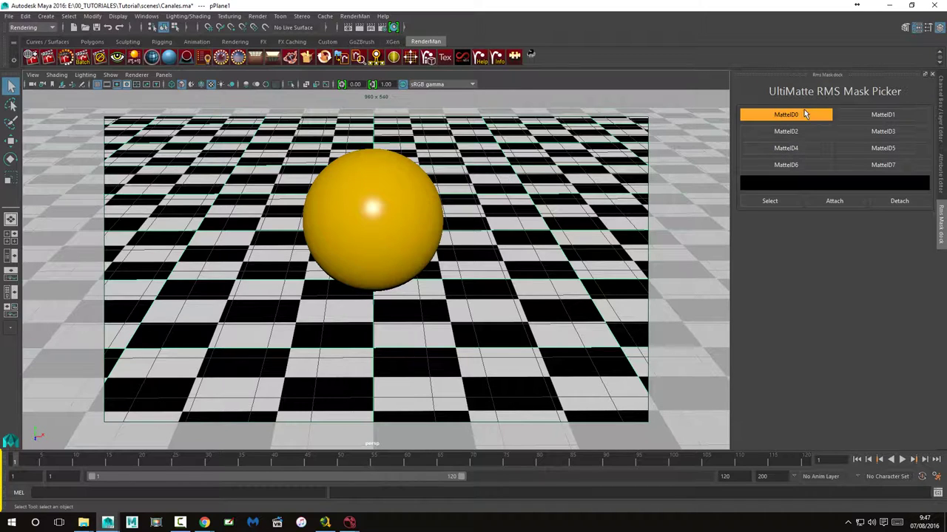
{"action": "left_click", "coordinate": [880, 116]}
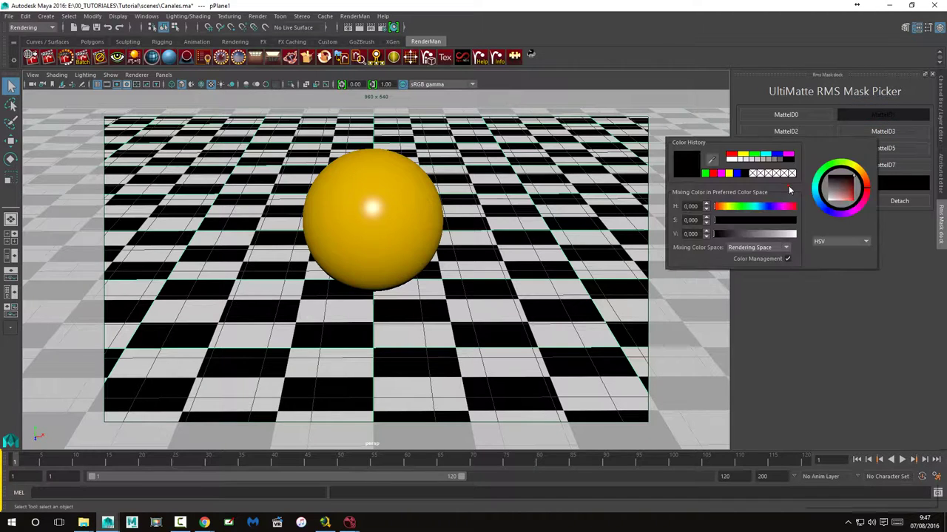
{"action": "left_click", "coordinate": [789, 187]}
{"action": "left_click", "coordinate": [714, 173]}
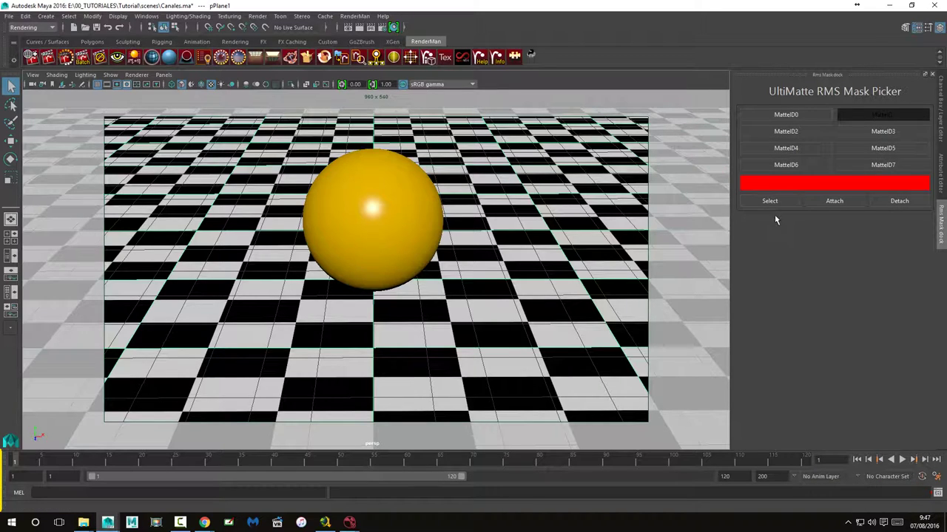
{"action": "left_click", "coordinate": [829, 185]}
{"action": "left_click", "coordinate": [793, 155]}
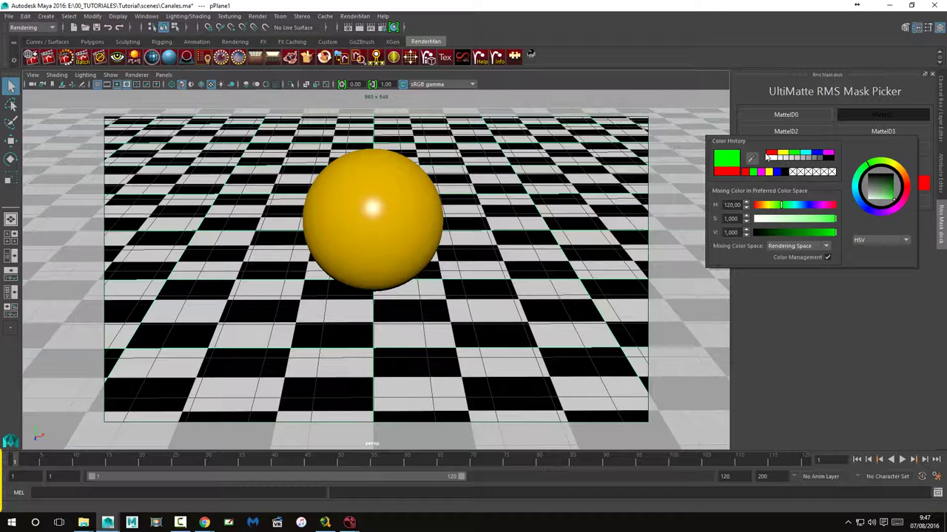
{"action": "left_click", "coordinate": [835, 206]}
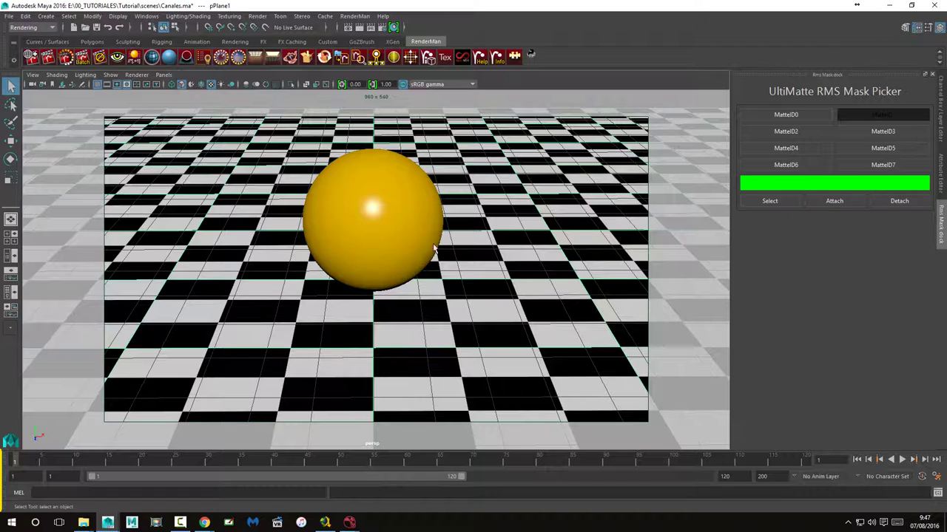
Attach the sphere pSphere1 to MatteID2 with a blue matte colour.
{"action": "left_click", "coordinate": [404, 200]}
{"action": "left_click", "coordinate": [810, 133]}
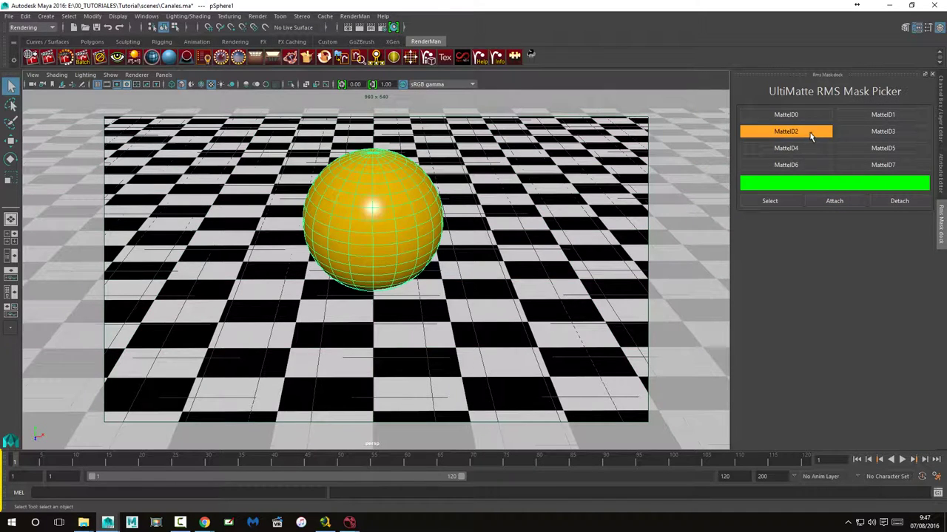
{"action": "left_click", "coordinate": [809, 186]}
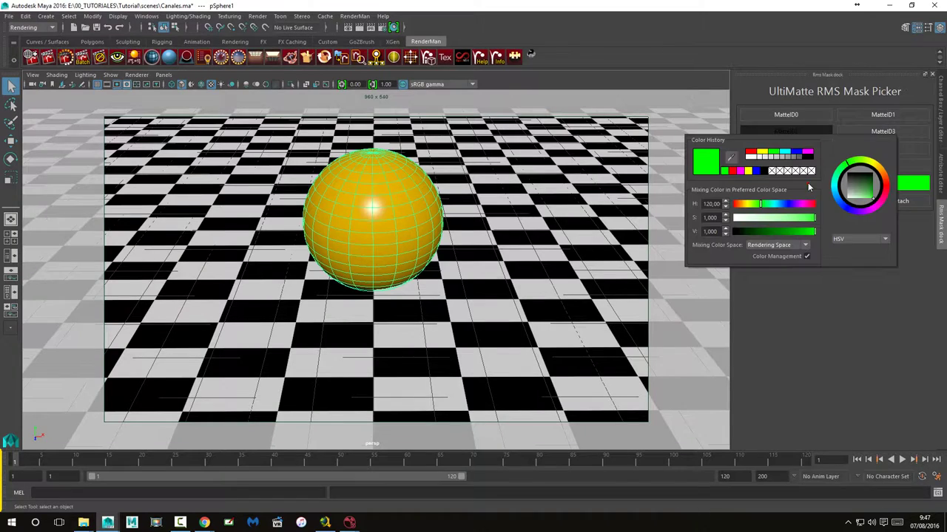
{"action": "left_click", "coordinate": [798, 154]}
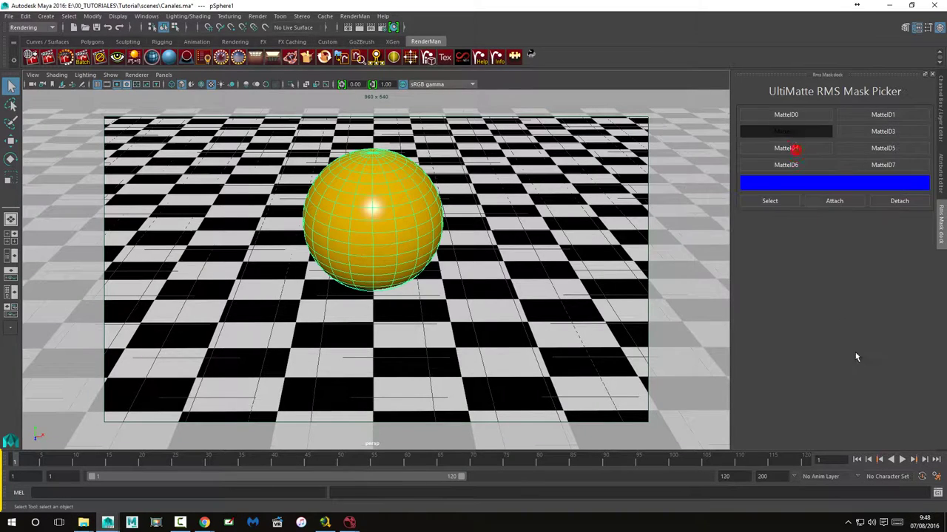
{"action": "left_click", "coordinate": [830, 204]}
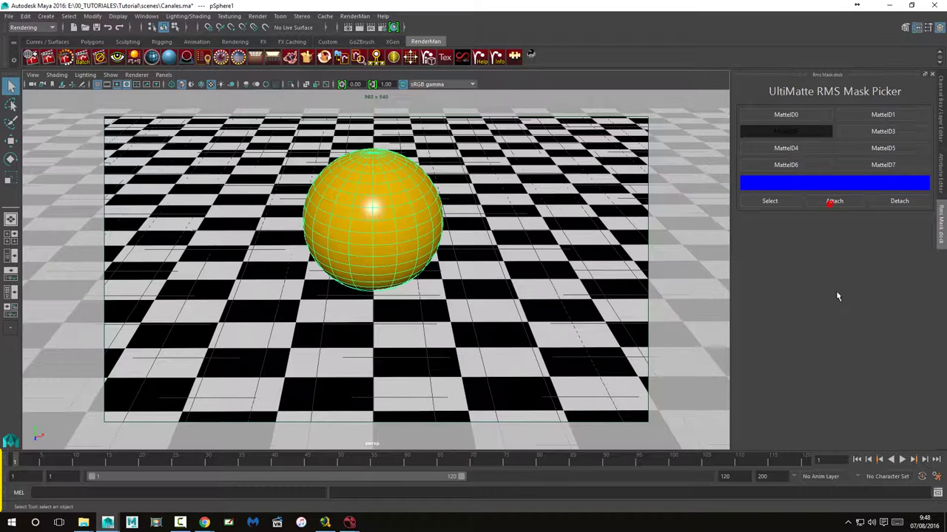
Test selecting objects by MatteID1 and MatteID2 with the blue swatch, clearing the selection between tries.
{"action": "left_click", "coordinate": [890, 119]}
{"action": "left_click", "coordinate": [783, 205]}
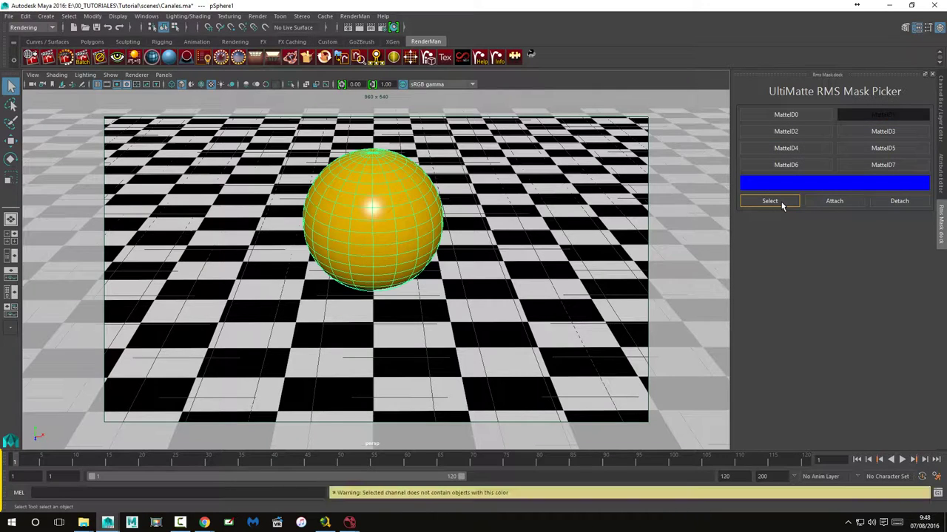
{"action": "left_click", "coordinate": [816, 131]}
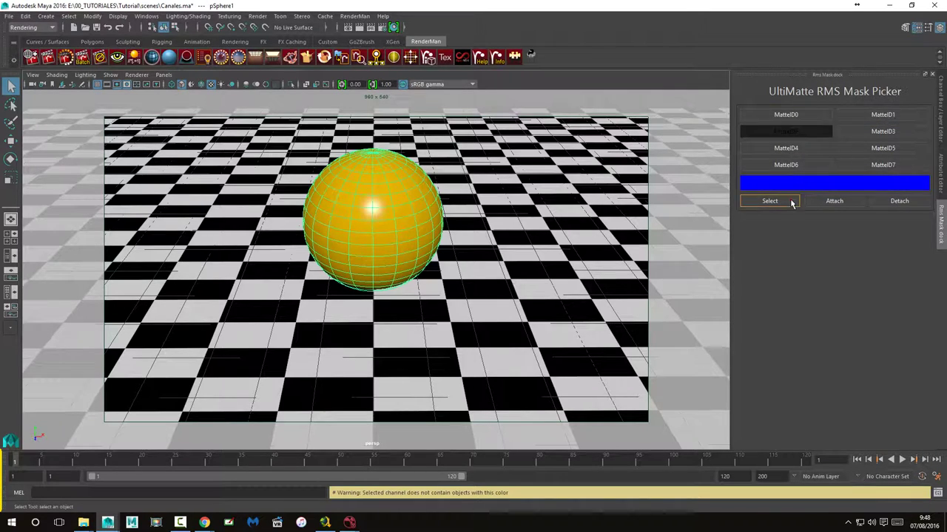
{"action": "left_click", "coordinate": [569, 102]}
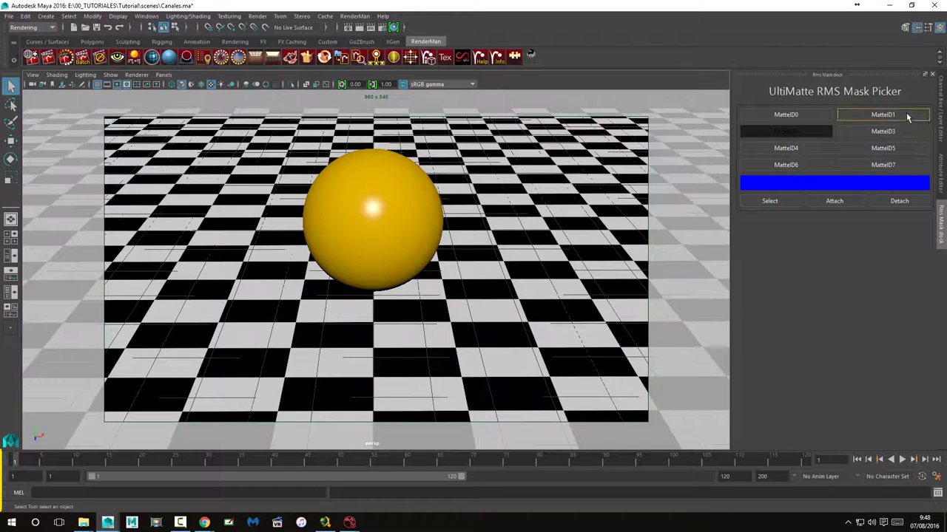
{"action": "left_click", "coordinate": [906, 115]}
{"action": "left_click", "coordinate": [770, 202]}
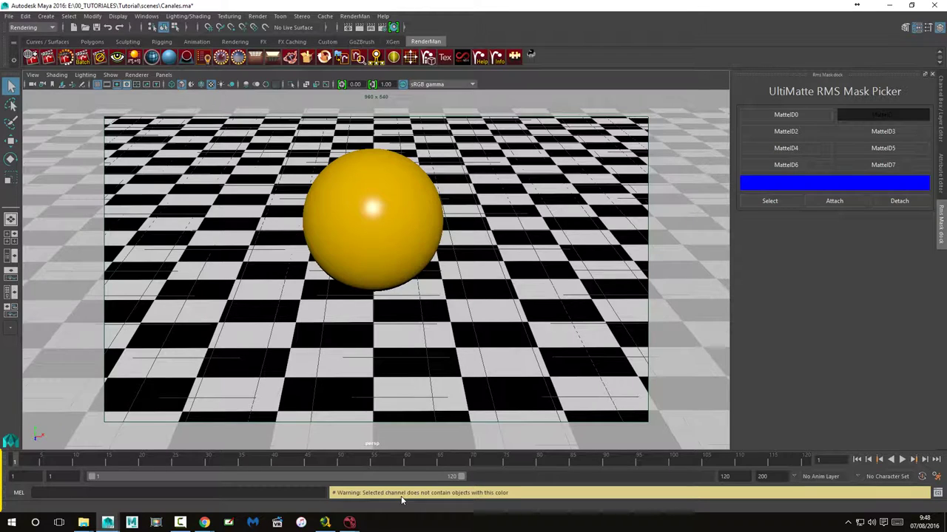
{"action": "left_click", "coordinate": [554, 104]}
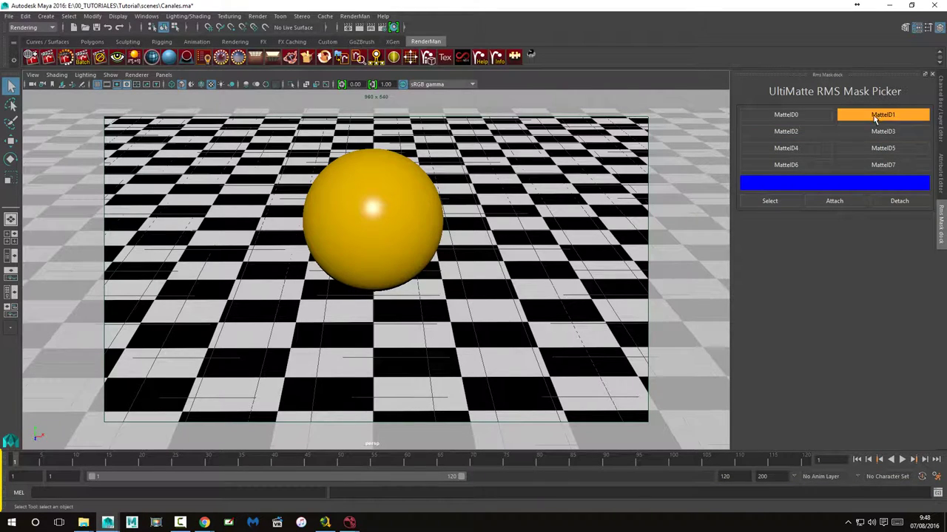
Set the swatch back to green, select objects on the green matte, and reselect MatteID1.
{"action": "left_click", "coordinate": [828, 184]}
{"action": "left_click", "coordinate": [799, 153]}
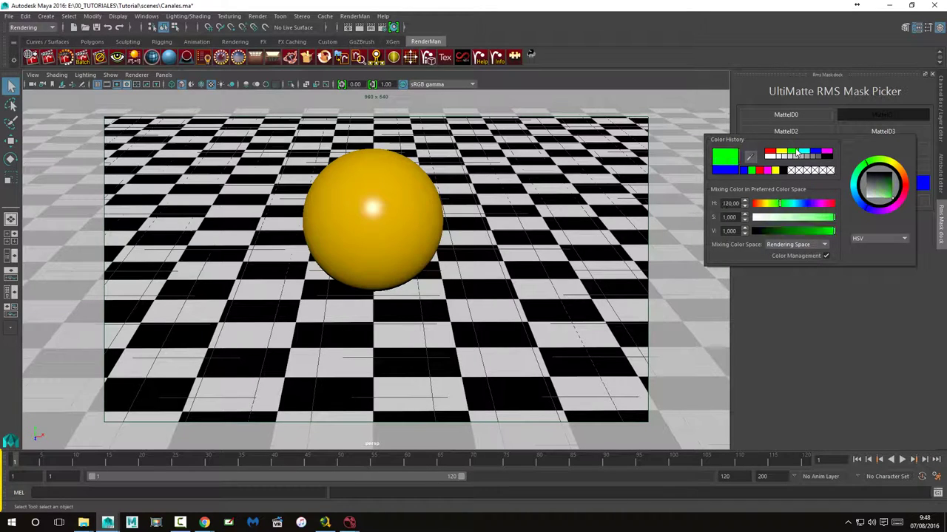
{"action": "left_click", "coordinate": [769, 200]}
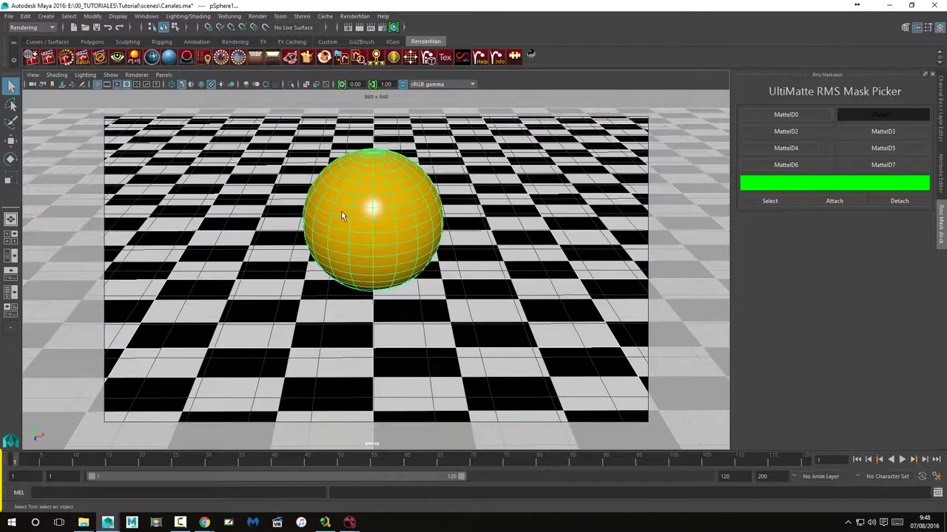
{"action": "left_click", "coordinate": [668, 101]}
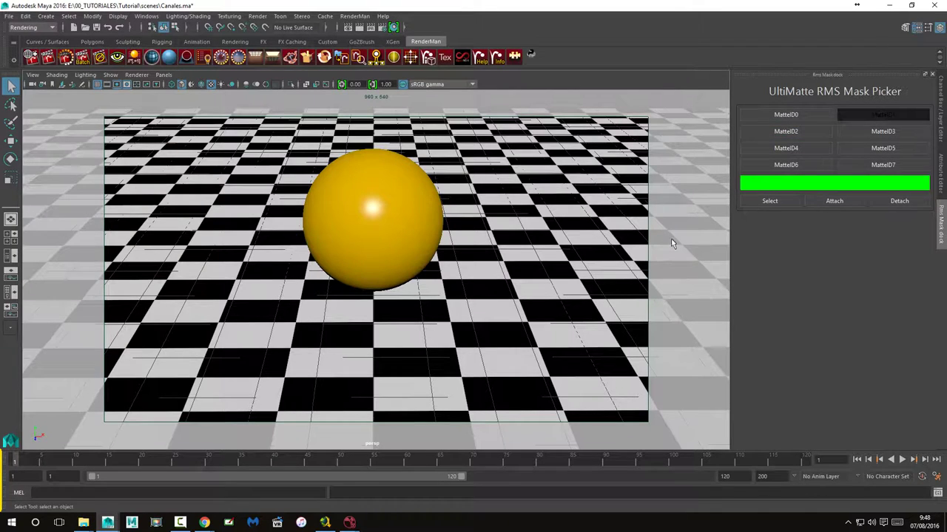
{"action": "left_click", "coordinate": [891, 114]}
Open RenderMan Controls' Final outputs, collapse All Channels and Canles, and expand Add Channels/Outputs.
{"action": "left_click", "coordinate": [31, 63]}
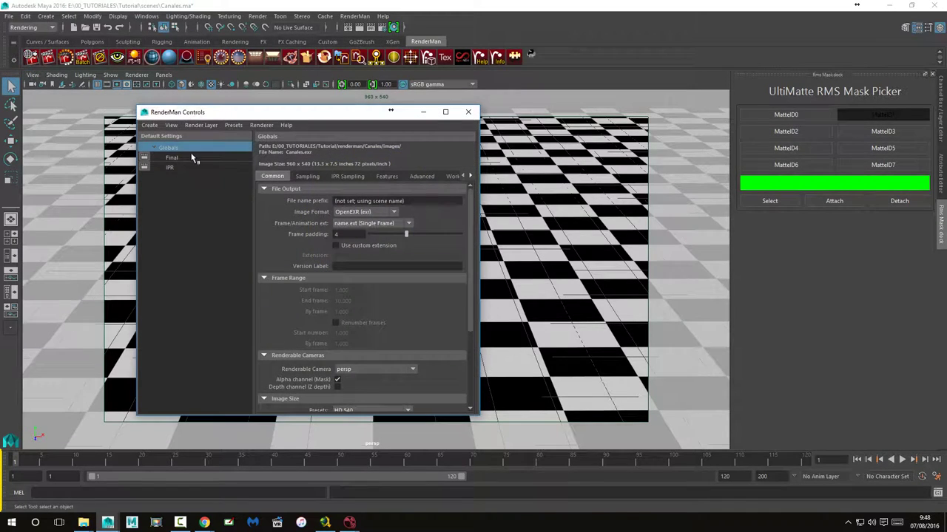
{"action": "left_click", "coordinate": [170, 158]}
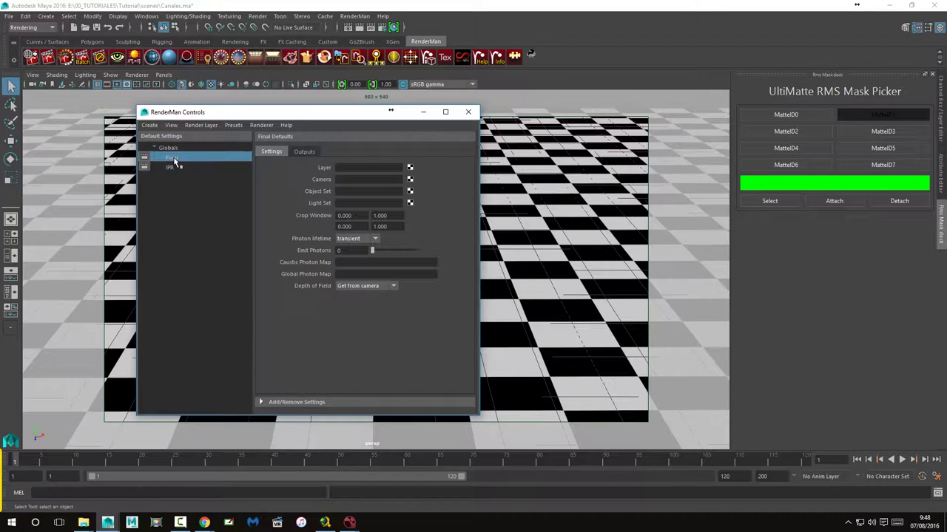
{"action": "left_click", "coordinate": [300, 153]}
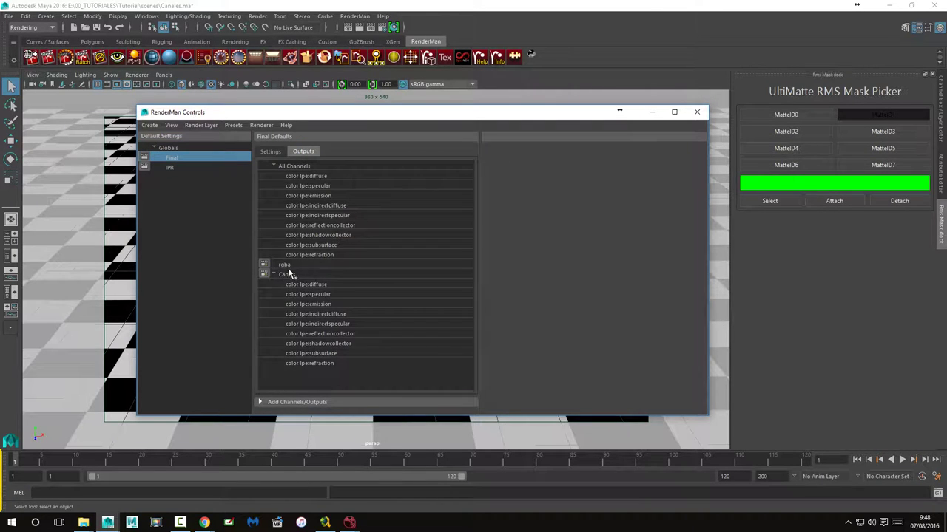
{"action": "left_click", "coordinate": [274, 166]}
{"action": "left_click", "coordinate": [274, 186]}
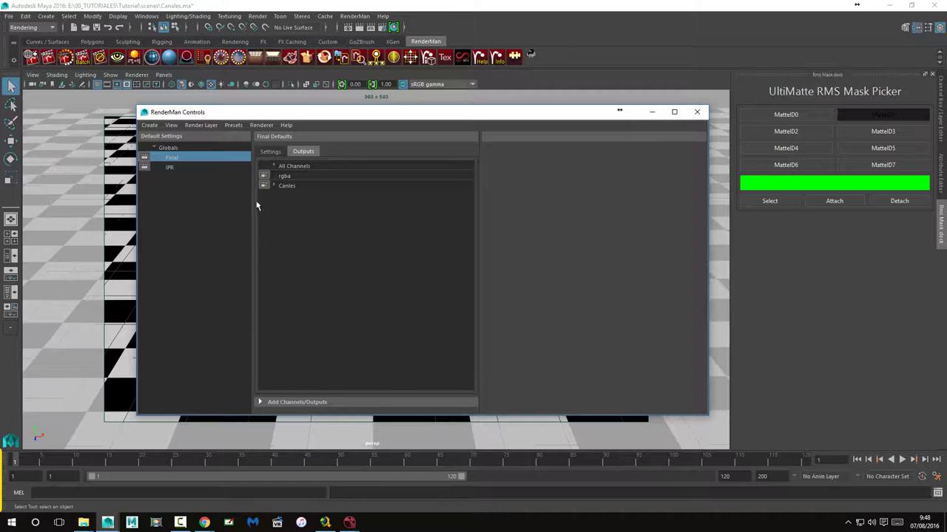
{"action": "left_click", "coordinate": [263, 186]}
{"action": "left_click", "coordinate": [264, 401]}
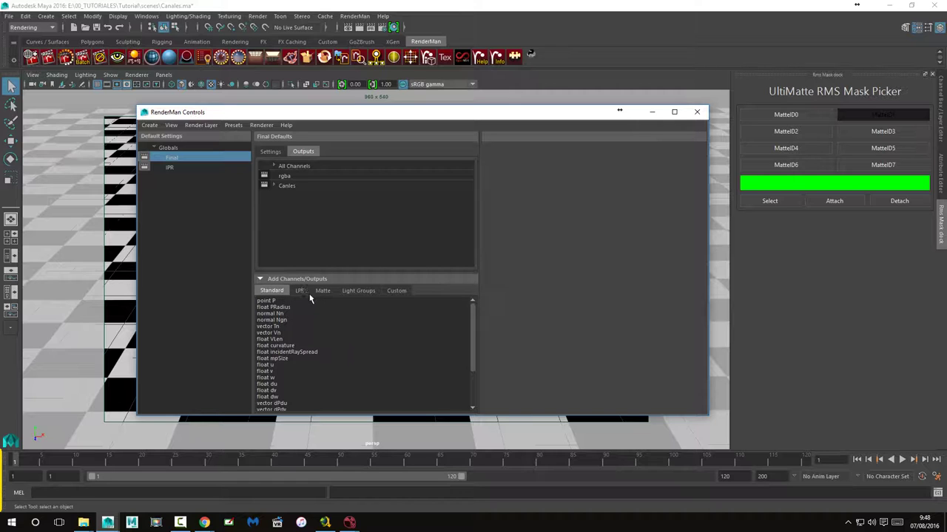
Create outputs from the Matte channels color MatteID1 and color MatteID2, and stop the rgba output rendering.
{"action": "left_click", "coordinate": [299, 291]}
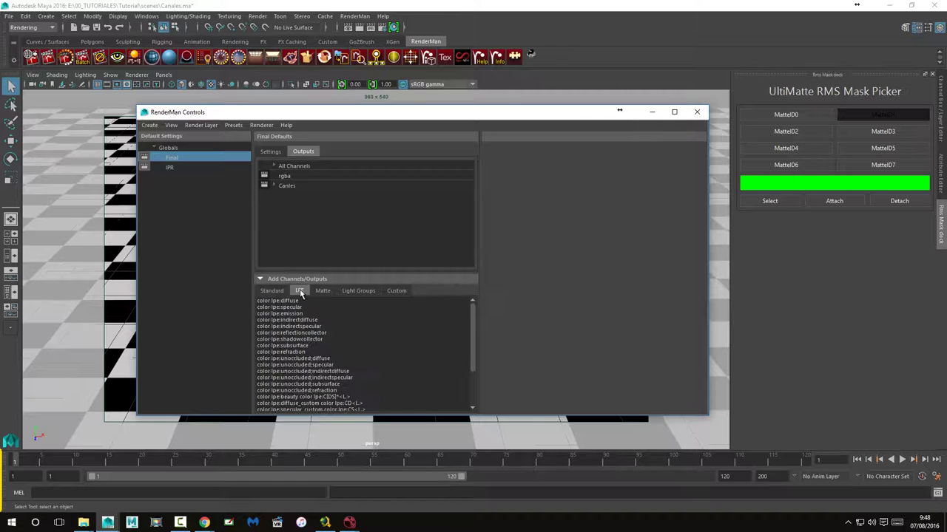
{"action": "left_click", "coordinate": [321, 292]}
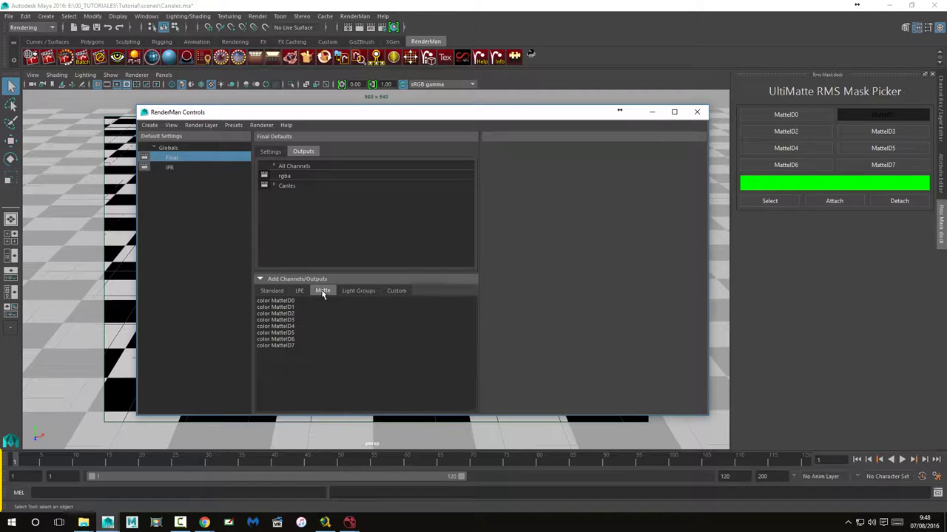
{"action": "left_click", "coordinate": [288, 307]}
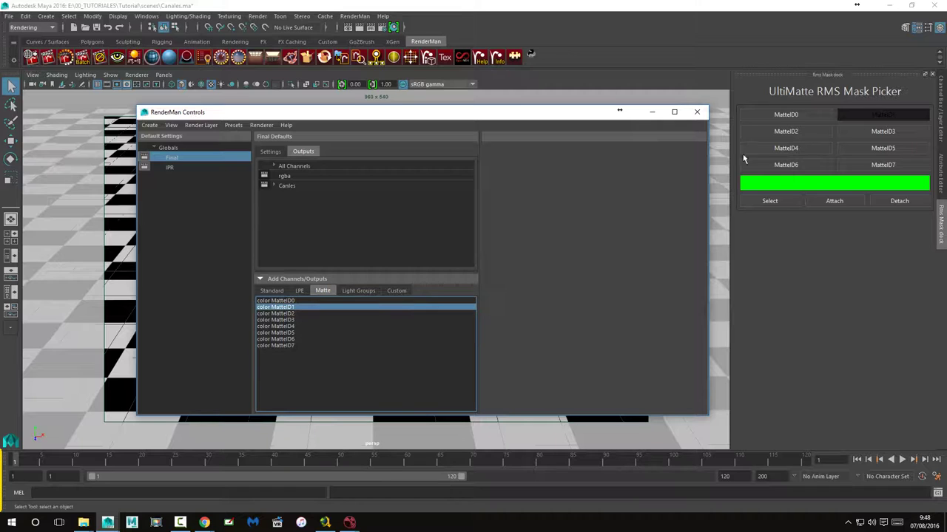
{"action": "left_click", "coordinate": [898, 114]}
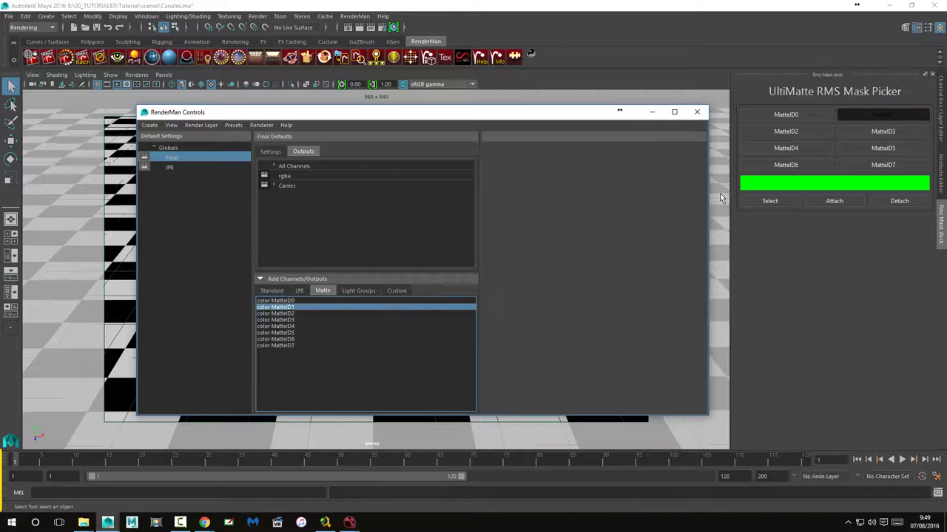
{"action": "left_click", "coordinate": [292, 314], "text": "ctrl"}
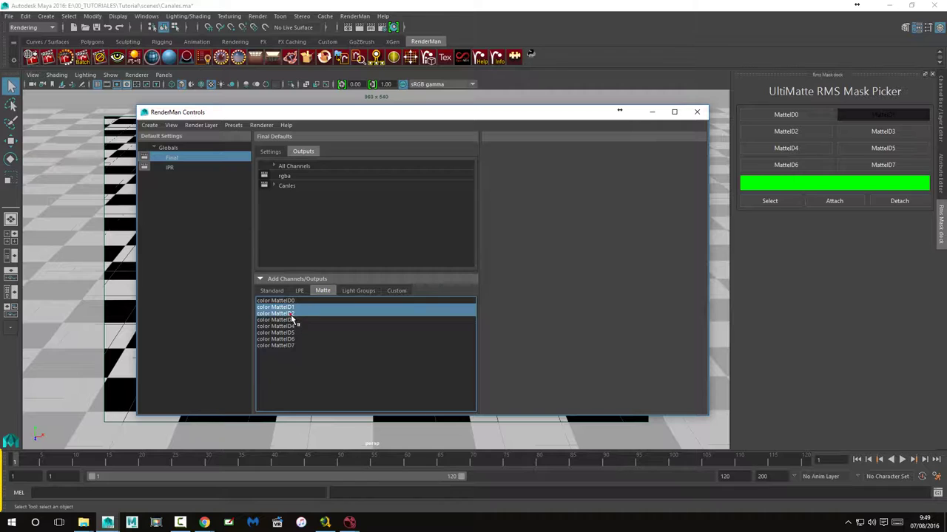
{"action": "right_click", "coordinate": [284, 315]}
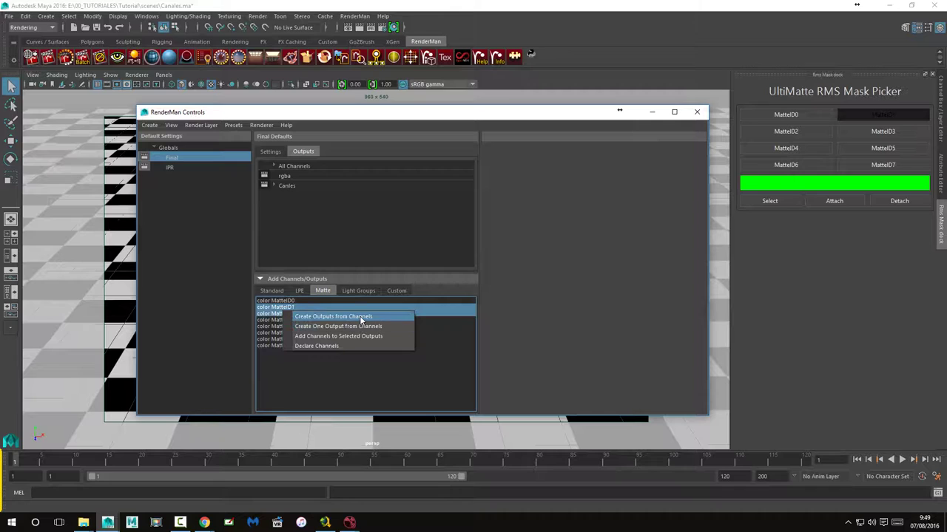
{"action": "left_click", "coordinate": [318, 317]}
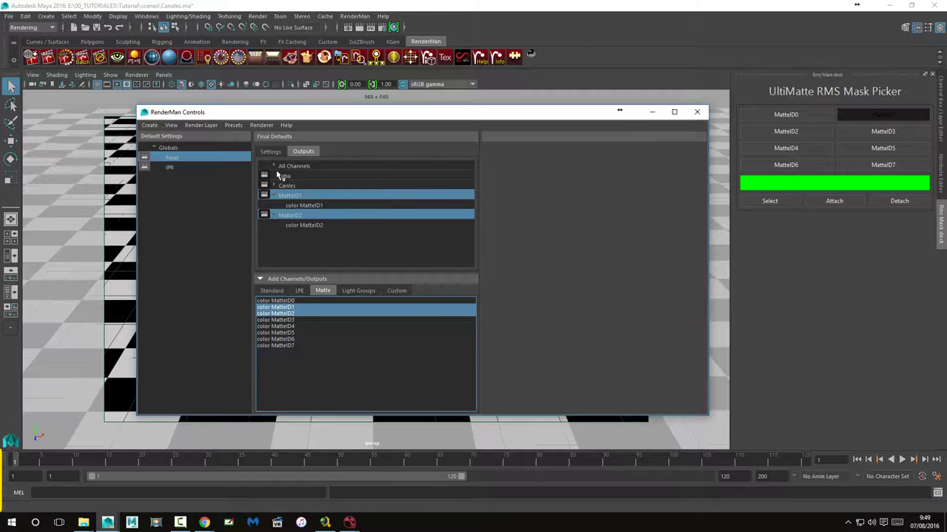
{"action": "left_click", "coordinate": [265, 179]}
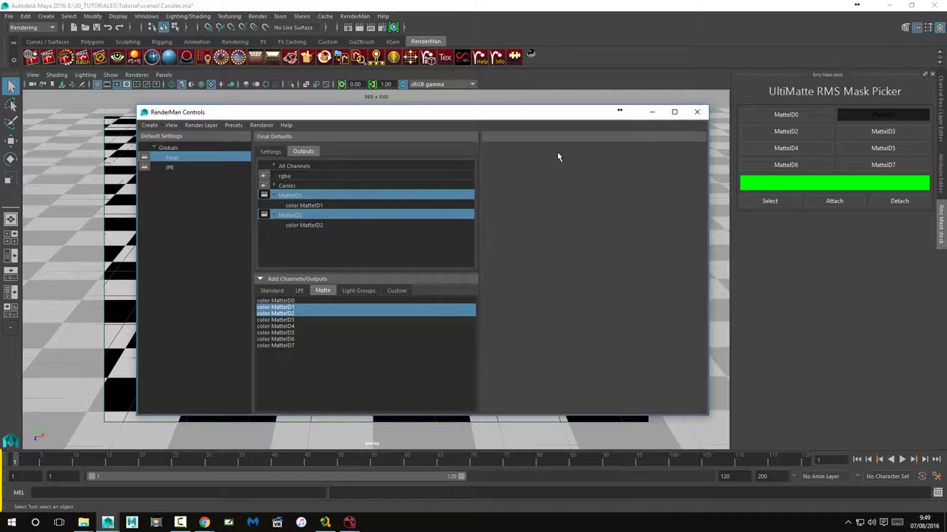
Save the scene, clear the Script Editor log, and start a RenderMan batch render.
{"action": "key", "text": "ctrl+s"}
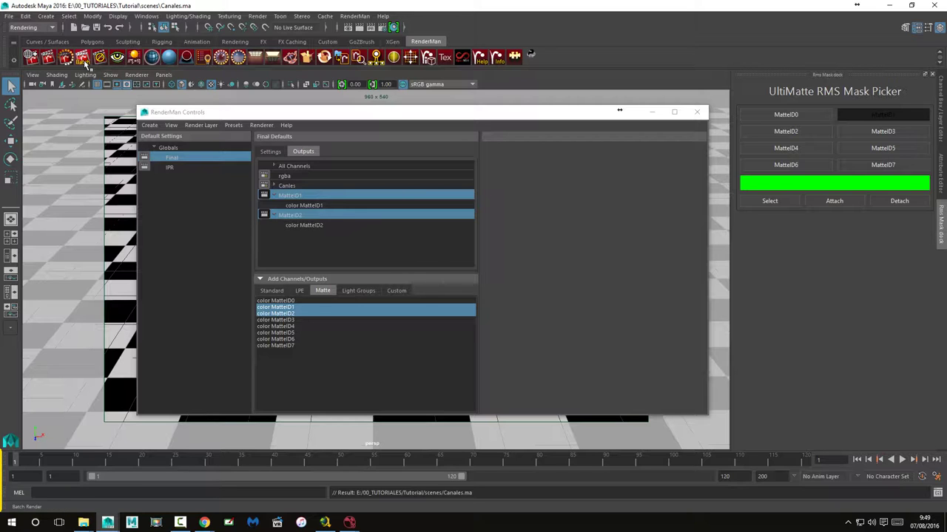
{"action": "left_click", "coordinate": [937, 492]}
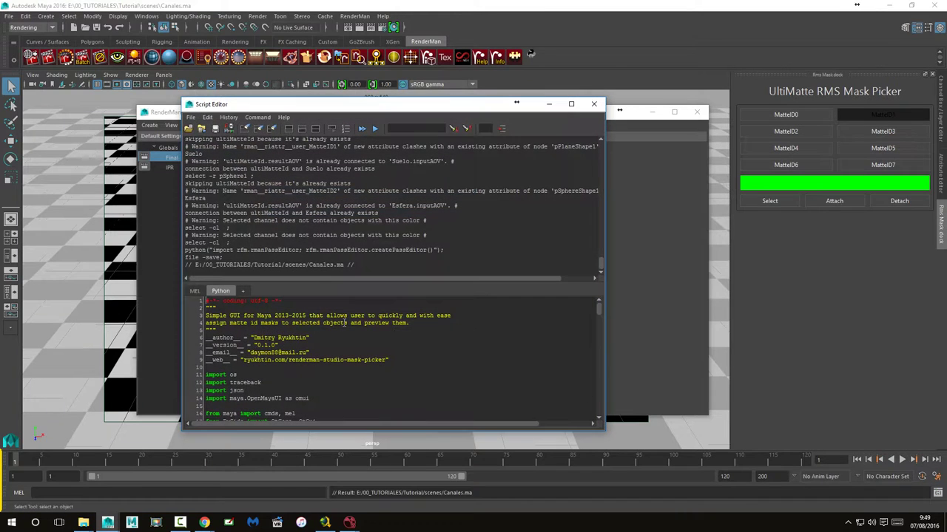
{"action": "left_click", "coordinate": [246, 129]}
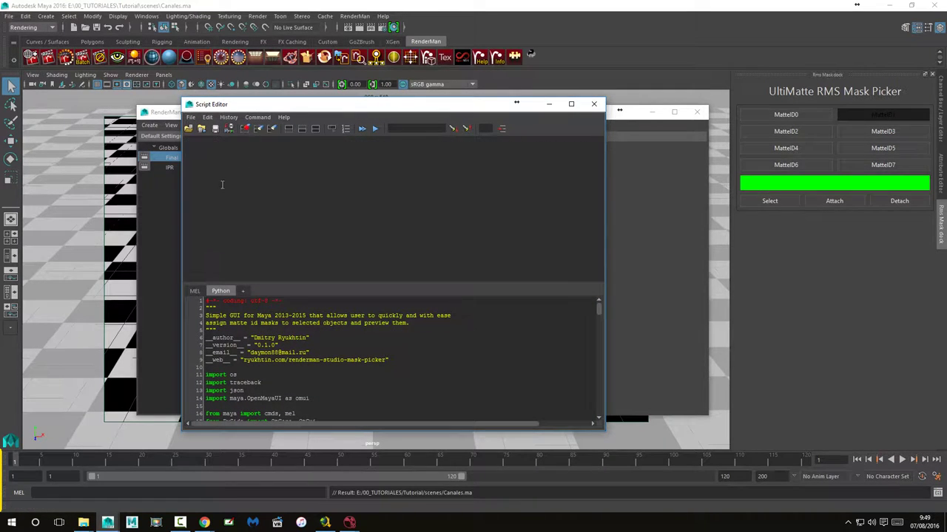
{"action": "left_click_drag", "start_coordinate": [313, 283], "coordinate": [313, 427]}
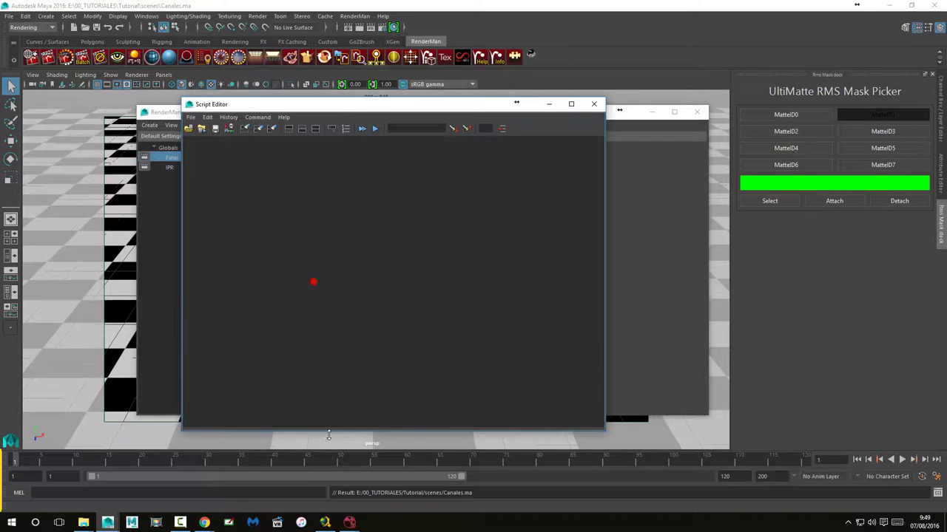
{"action": "left_click", "coordinate": [85, 59]}
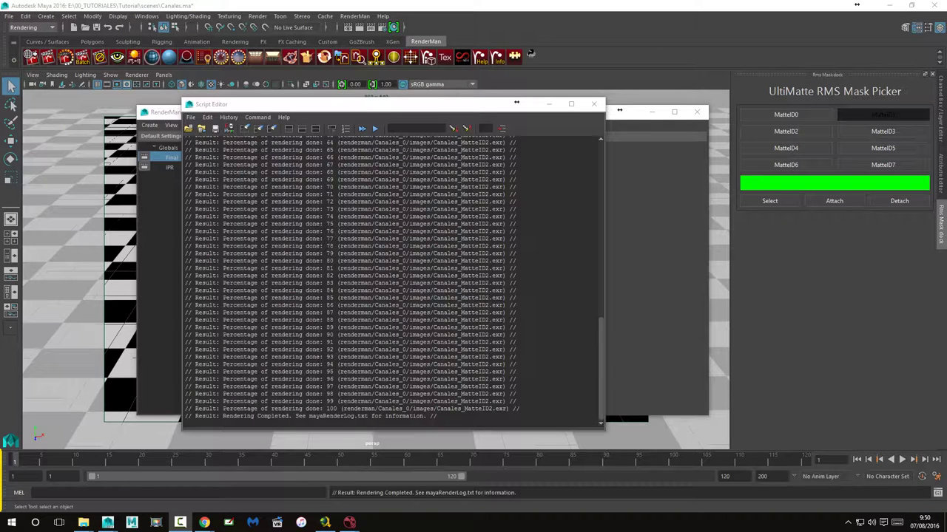
Confirm Canales_MatteID1.exr and Canales_MatteID2.exr exist in renderman\Canales_0\images, then return to NukeX.
{"action": "mouse_move", "coordinate": [83, 522]}
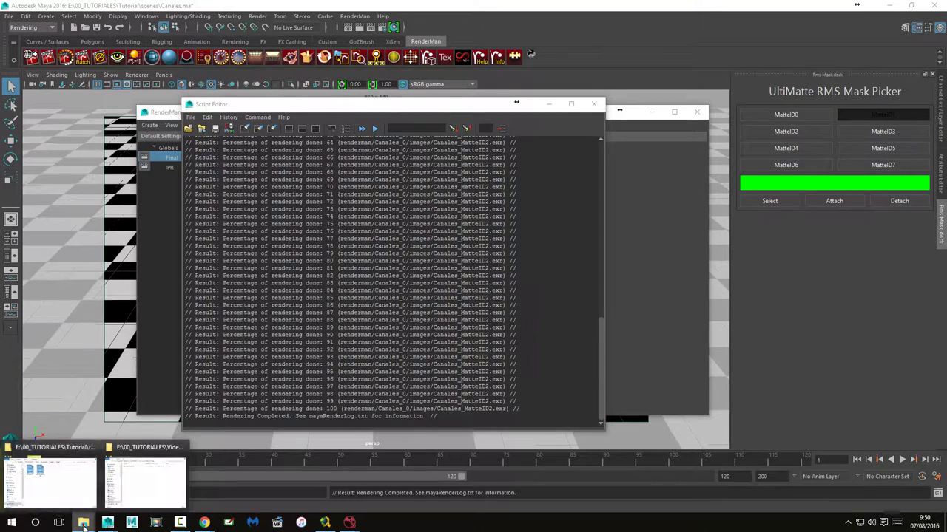
{"action": "left_click", "coordinate": [52, 473]}
{"action": "left_click", "coordinate": [629, 270]}
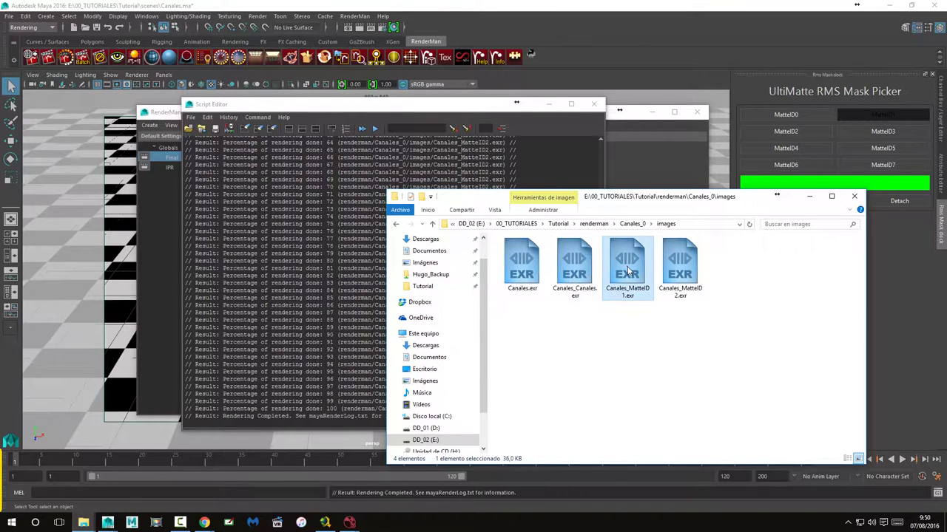
{"action": "left_click", "coordinate": [562, 223]}
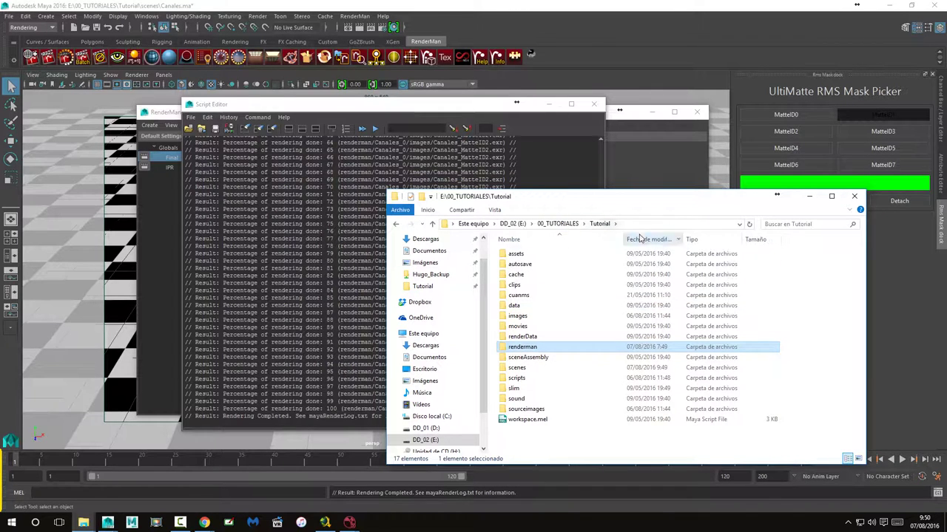
{"action": "double_click", "coordinate": [522, 348]}
{"action": "double_click", "coordinate": [522, 254]}
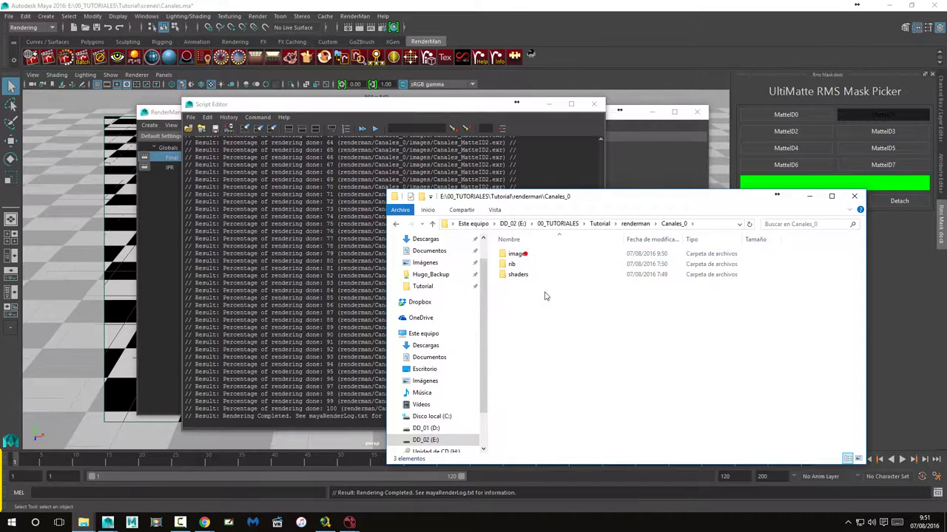
{"action": "double_click", "coordinate": [520, 255]}
{"action": "left_click", "coordinate": [624, 272]}
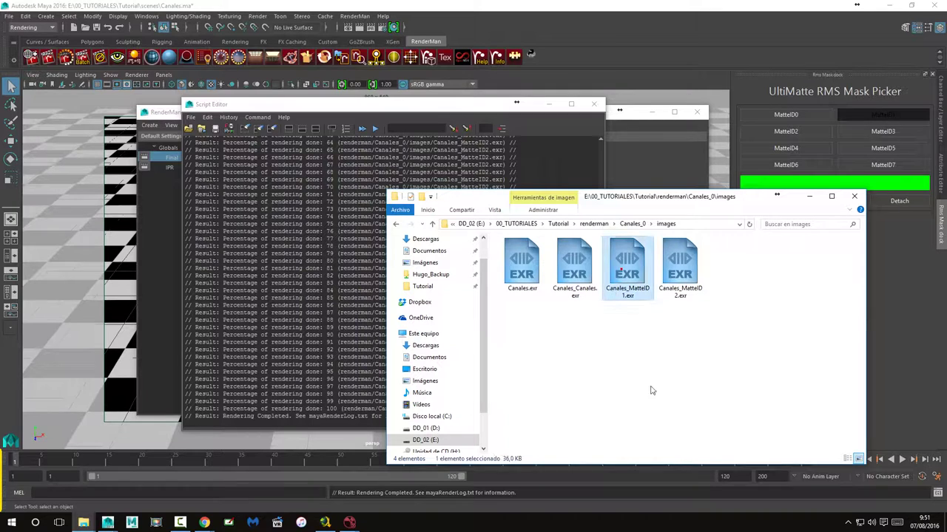
{"action": "left_click", "coordinate": [679, 271]}
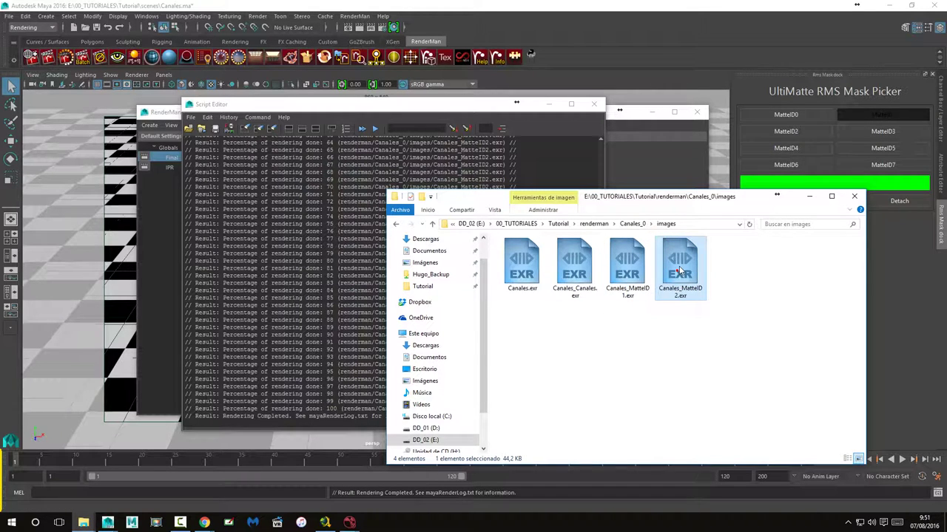
{"action": "left_click", "coordinate": [350, 523]}
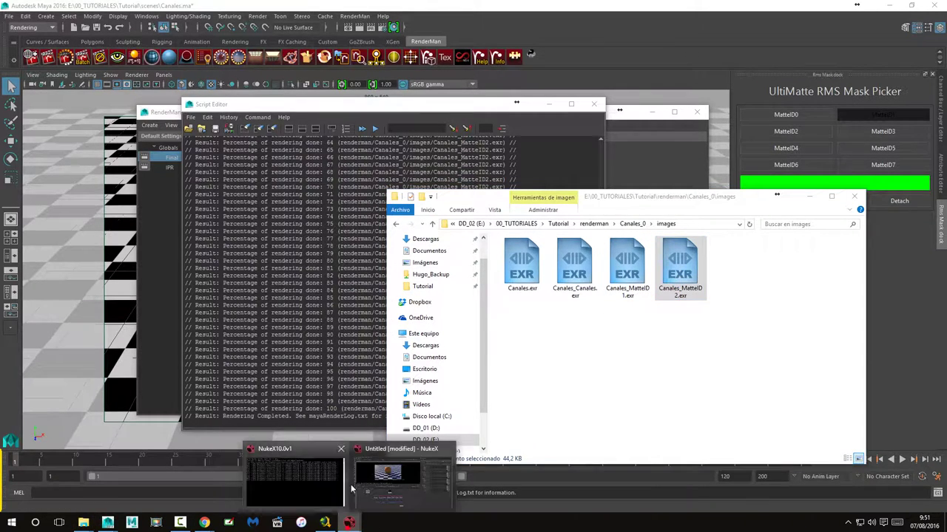
{"action": "left_click", "coordinate": [352, 489]}
Drag Canales_MatteID1.exr and Canales_MatteID2.exr from Explorer into the Node Graph as Read3 and Read4.
{"action": "left_click", "coordinate": [84, 523]}
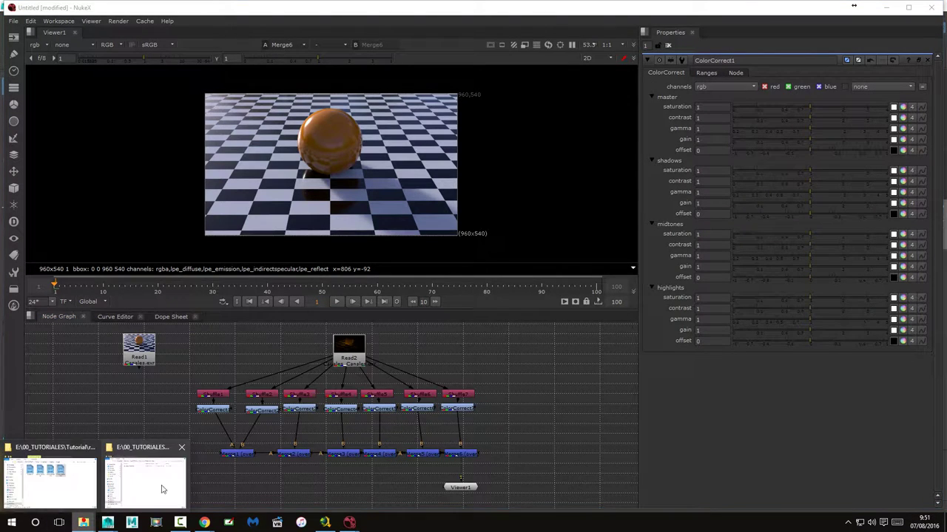
{"action": "left_click", "coordinate": [52, 485]}
{"action": "left_click", "coordinate": [627, 262], "text": "ctrl"}
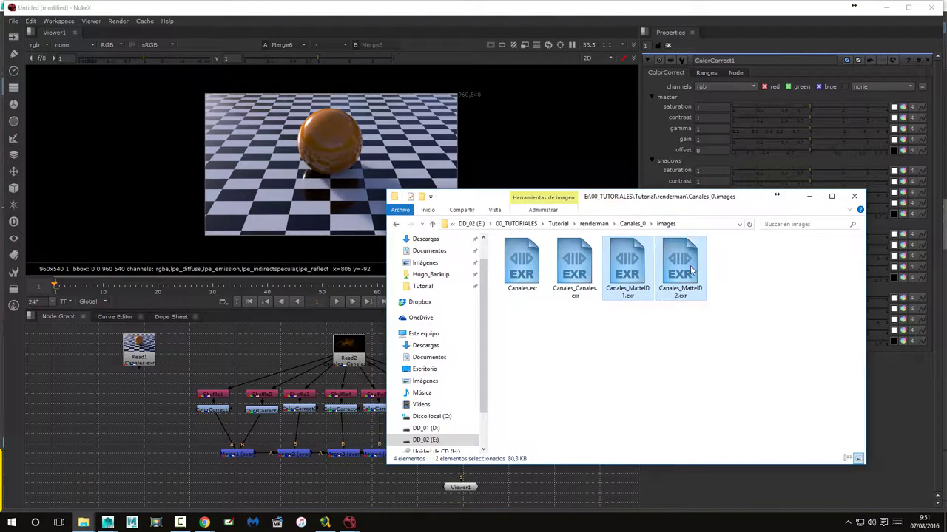
{"action": "left_click_drag", "start_coordinate": [681, 272], "coordinate": [136, 444]}
{"action": "left_click", "coordinate": [127, 448]}
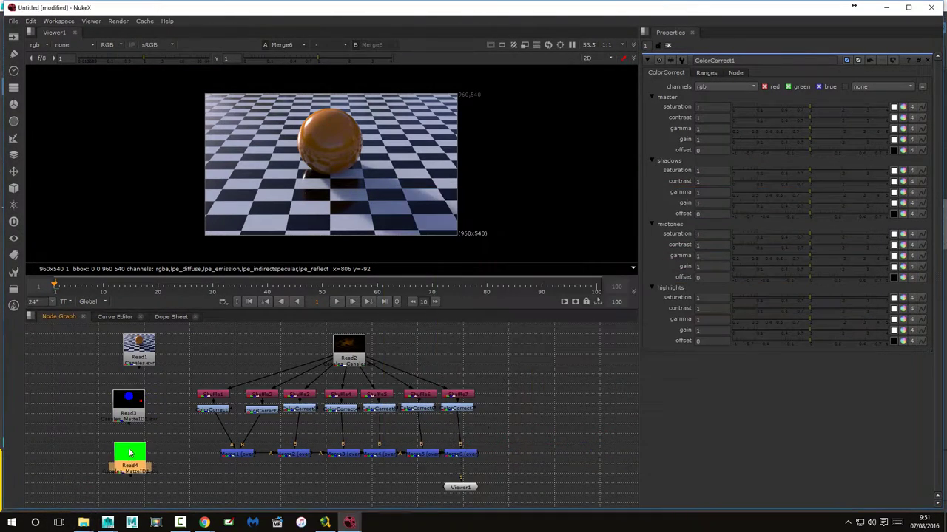
{"action": "left_click", "coordinate": [162, 446]}
Move Read3 and Read4 further left and review Shuffle1's properties.
{"action": "left_click", "coordinate": [127, 399]}
{"action": "left_click", "coordinate": [133, 444]}
{"action": "left_click", "coordinate": [168, 434]}
{"action": "mouse_move", "coordinate": [171, 386]}
{"action": "left_mouse_down"}
{"action": "mouse_move", "coordinate": [108, 467]}
{"action": "mouse_move", "coordinate": [91, 455]}
{"action": "left_mouse_up"}
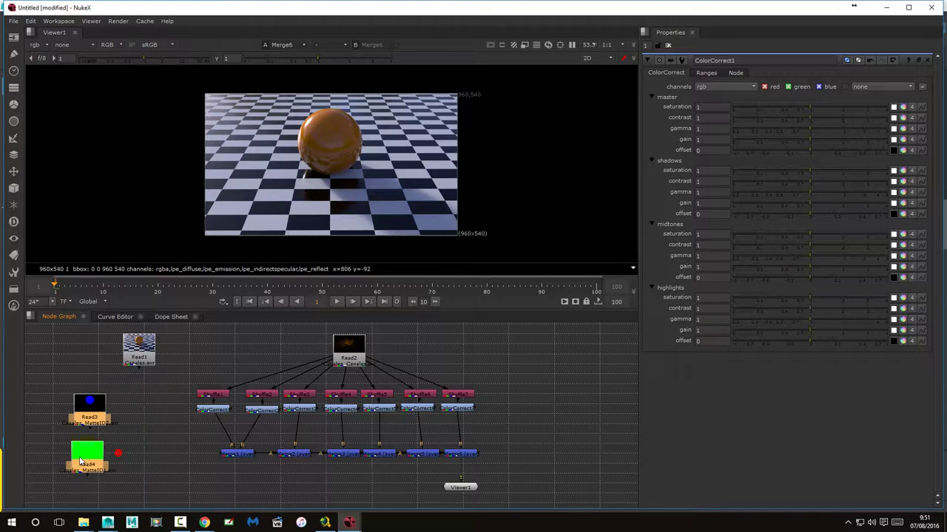
{"action": "left_click", "coordinate": [149, 443]}
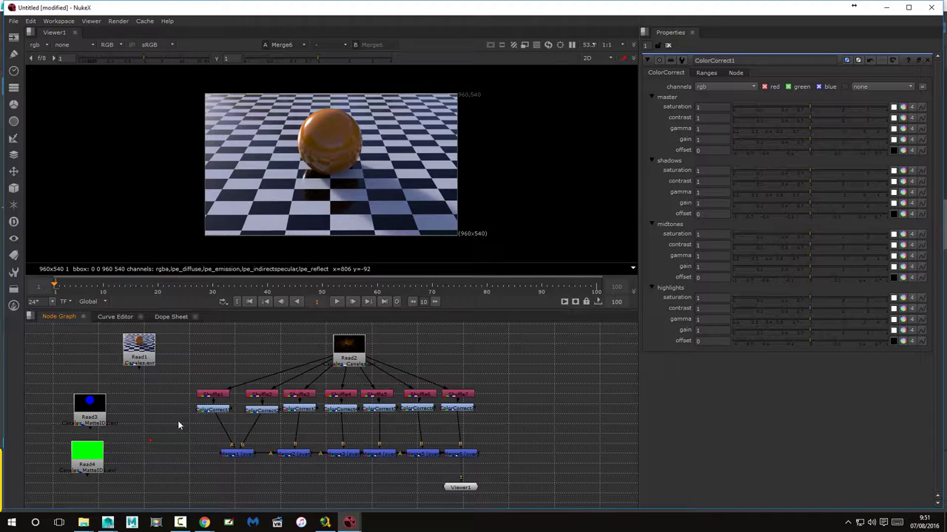
{"action": "double_click", "coordinate": [212, 397]}
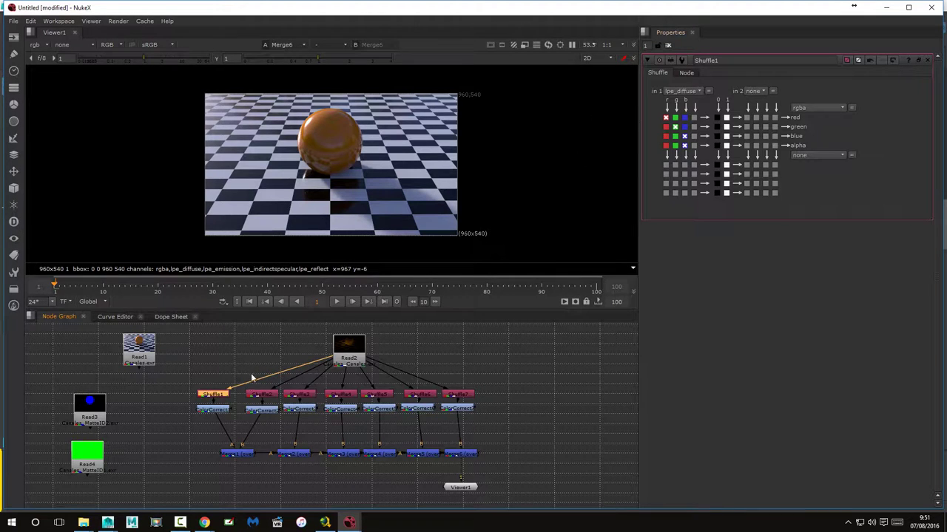
{"action": "left_click", "coordinate": [179, 445]}
Add a new ColorCorrect node via the Tab search with 'col'.
{"action": "key", "text": "Tab"}
{"action": "type", "text": "c"}
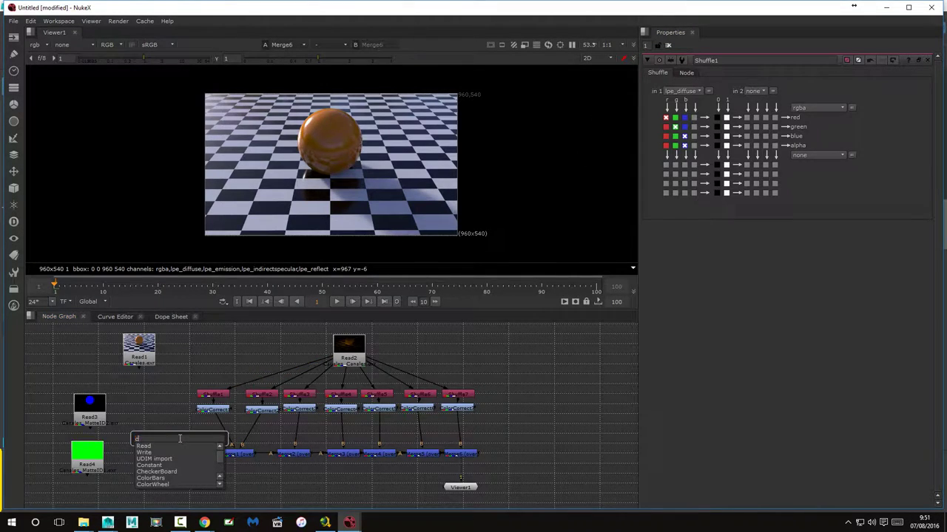
{"action": "type", "text": "ol"}
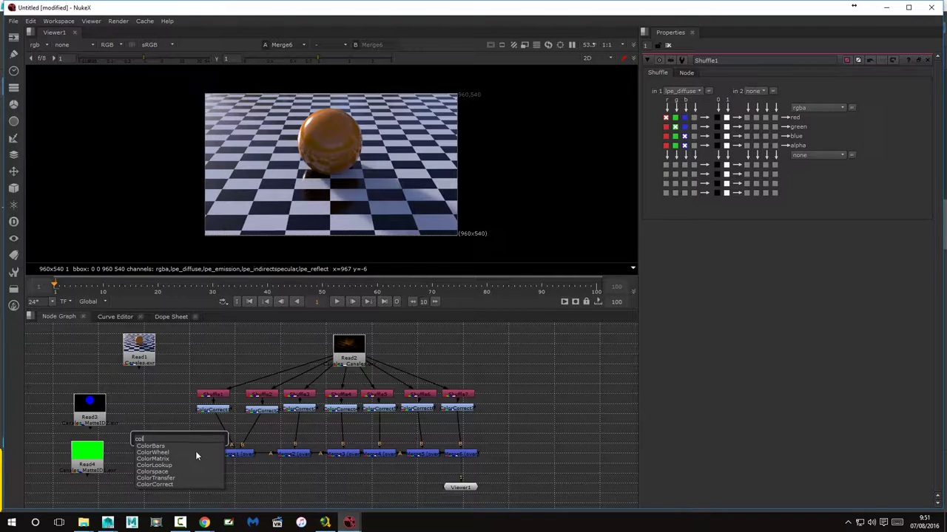
{"action": "left_click", "coordinate": [158, 484]}
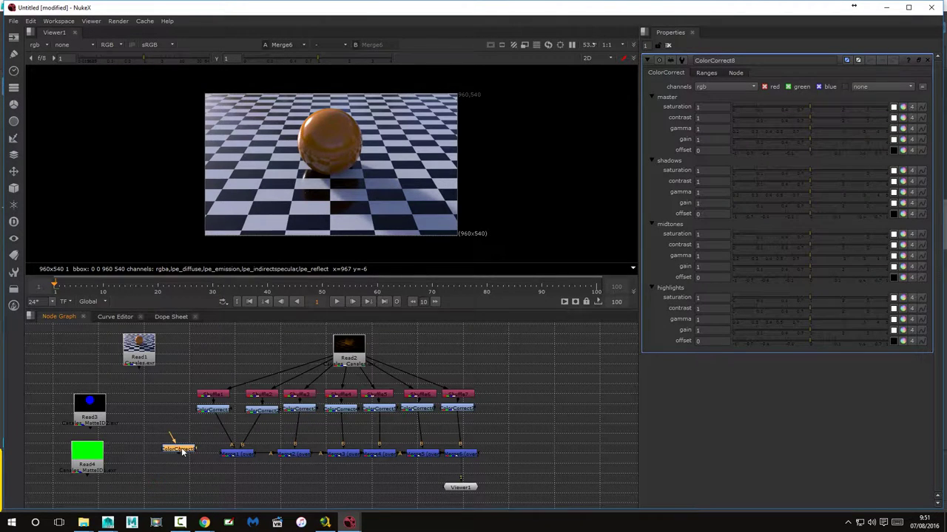
Insert the new ColorCorrect into the first branch and wire its mask input to Read3.
{"action": "left_click_drag", "start_coordinate": [179, 447], "coordinate": [213, 426]}
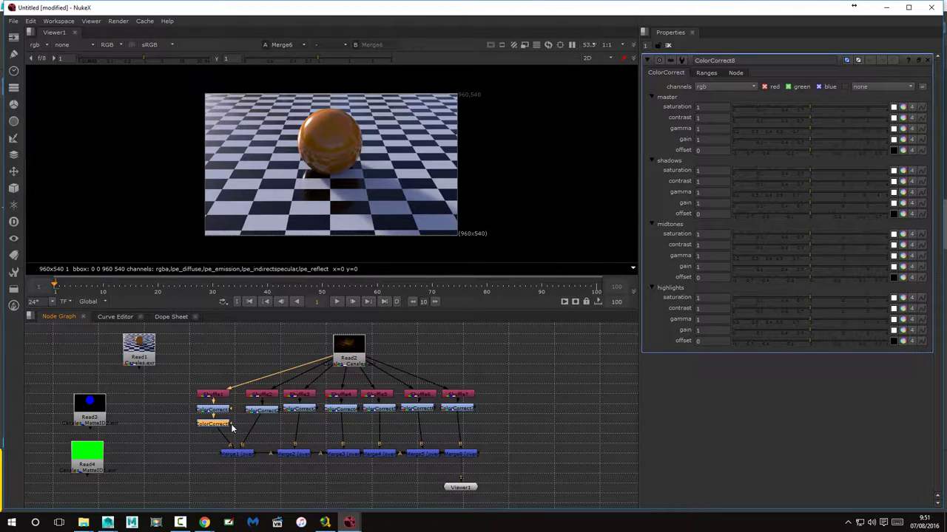
{"action": "left_click_drag", "start_coordinate": [232, 423], "coordinate": [249, 427]}
{"action": "left_click_drag", "start_coordinate": [248, 427], "coordinate": [93, 417]}
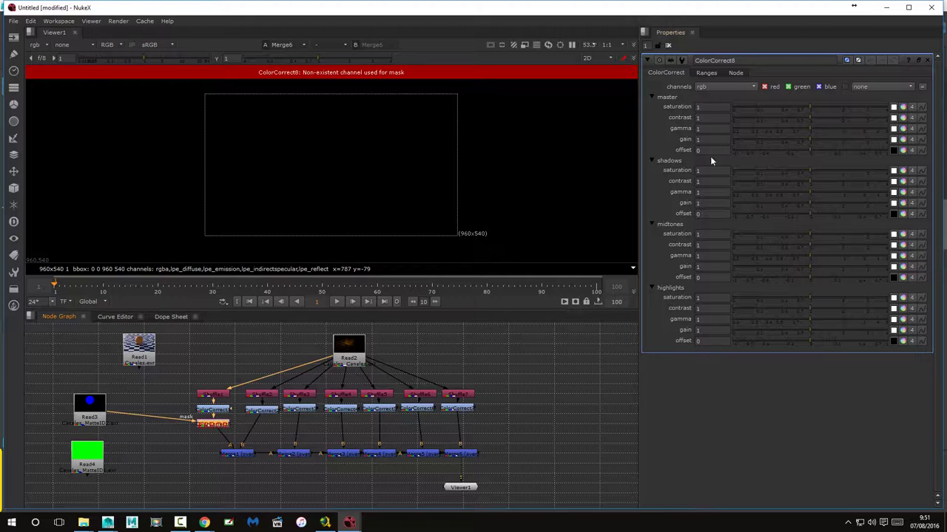
Set the mask channel to rgba.blue and test the master gain on the render.
{"action": "left_click", "coordinate": [707, 73]}
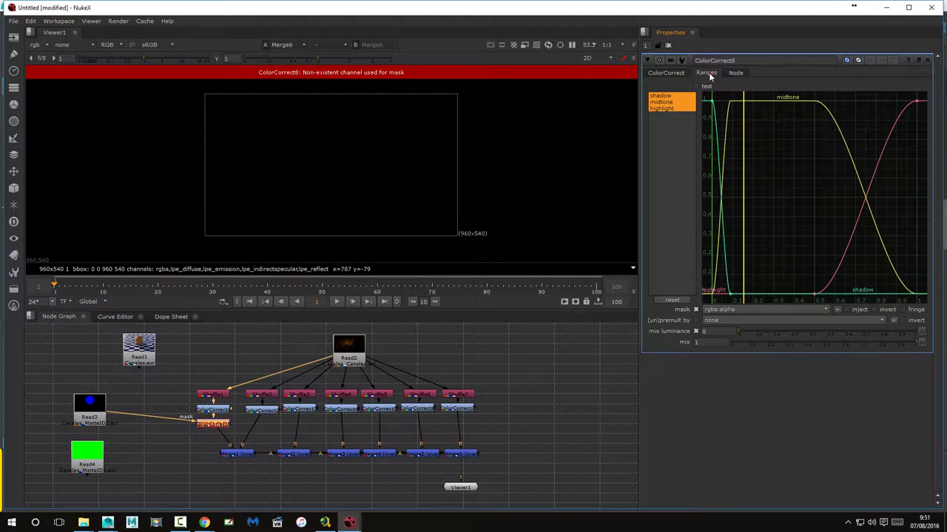
{"action": "left_click", "coordinate": [726, 311]}
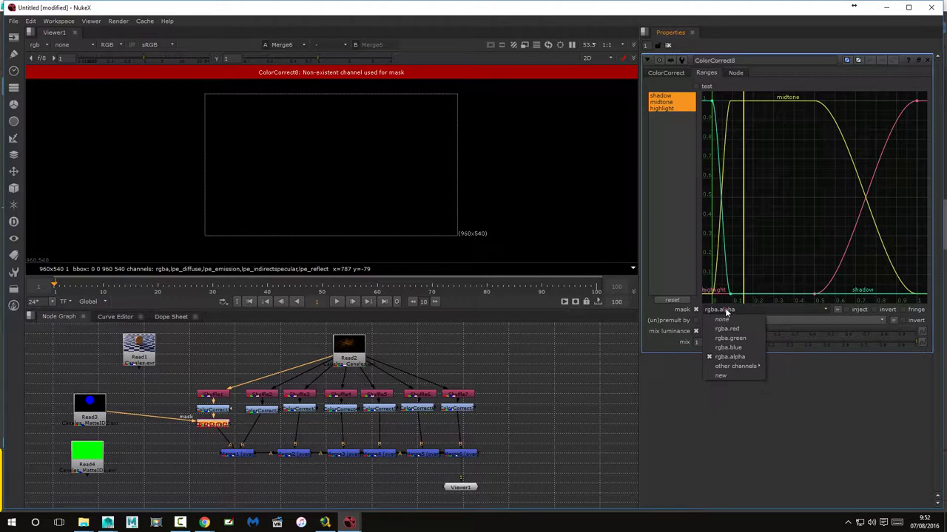
{"action": "left_click", "coordinate": [735, 347]}
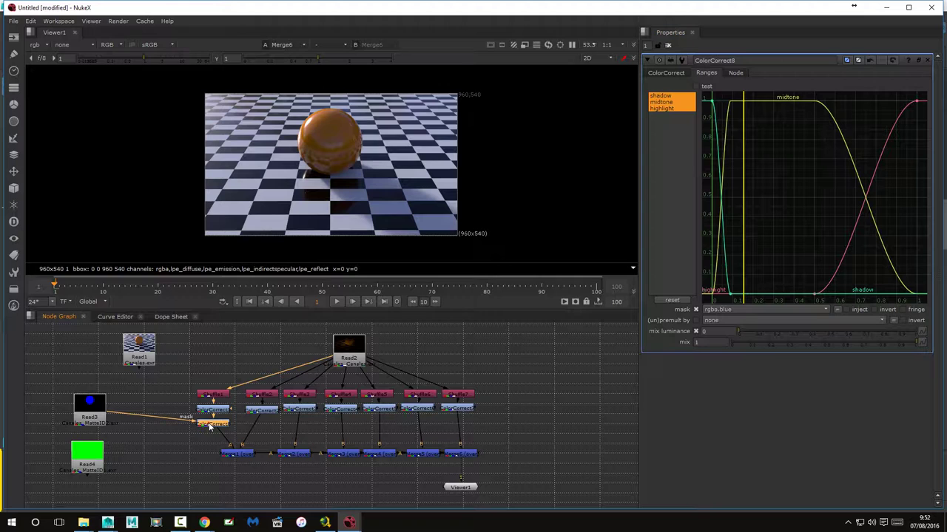
{"action": "left_click", "coordinate": [670, 75]}
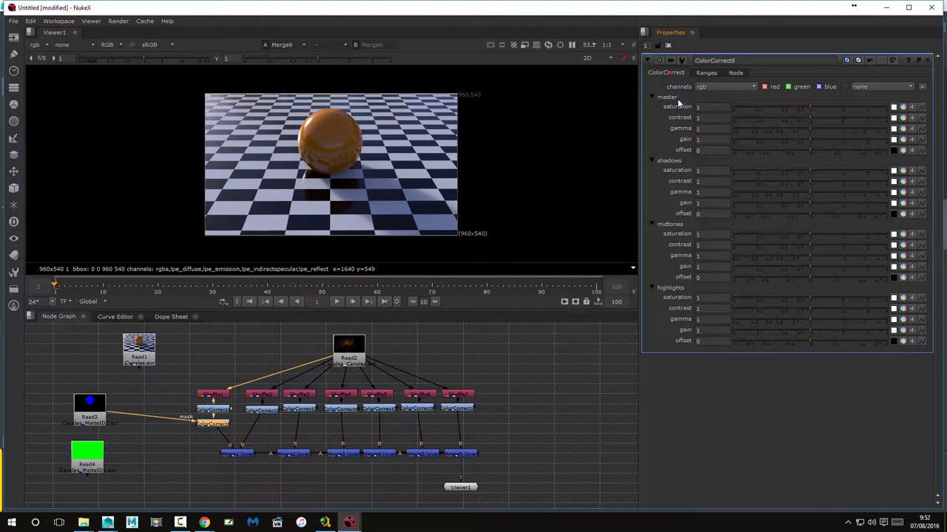
{"action": "mouse_move", "coordinate": [810, 140]}
{"action": "left_mouse_down"}
{"action": "mouse_move", "coordinate": [767, 137]}
{"action": "mouse_move", "coordinate": [812, 141]}
{"action": "left_mouse_up"}
{"action": "left_click", "coordinate": [140, 444]}
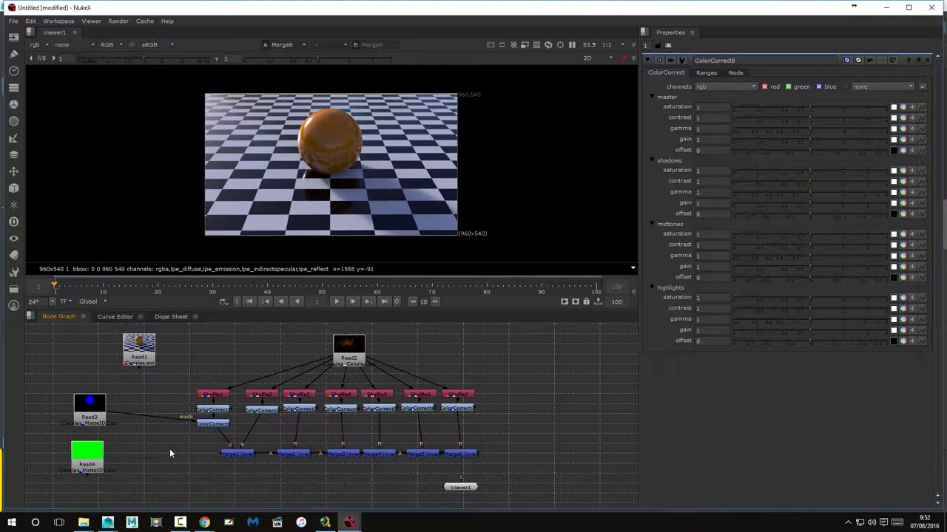
Add a new ColorCorrect node and move Merge1 and Merge2 lower to make room.
{"action": "key", "text": "Tab"}
{"action": "type", "text": "colo"}
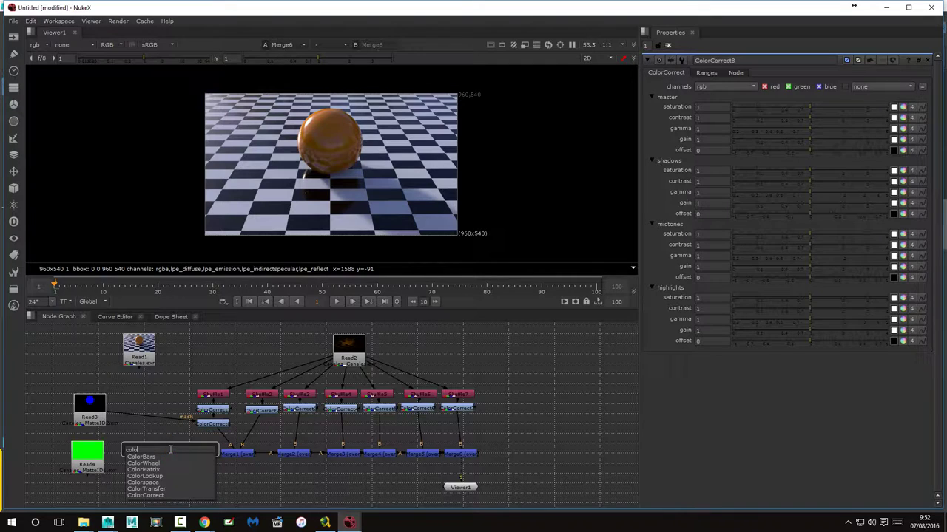
{"action": "left_click", "coordinate": [152, 494]}
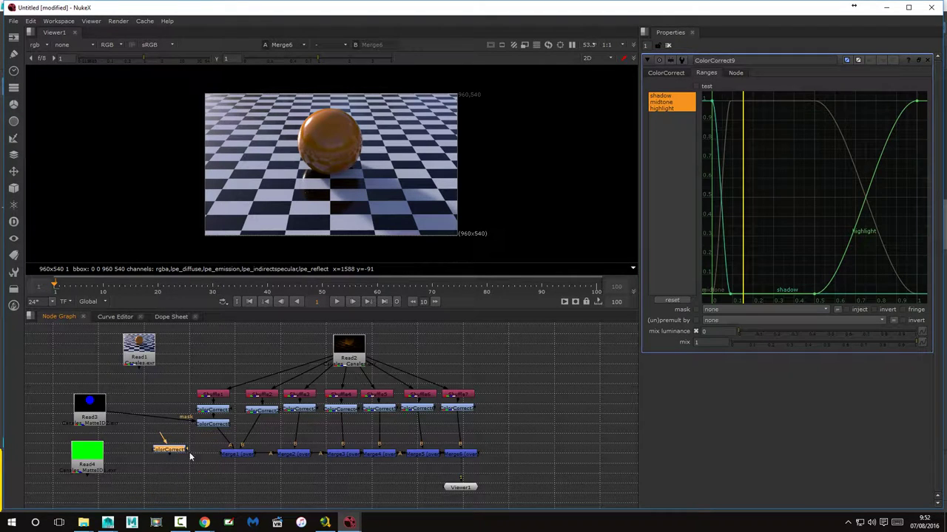
{"action": "left_click_drag", "start_coordinate": [210, 442], "coordinate": [473, 460]}
{"action": "left_click", "coordinate": [469, 454]}
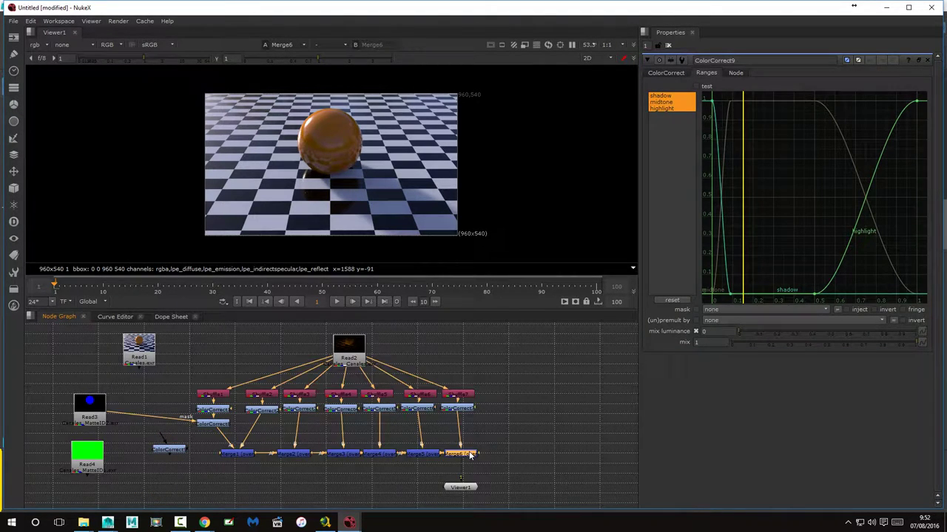
{"action": "mouse_move", "coordinate": [525, 439]}
{"action": "left_mouse_down"}
{"action": "mouse_move", "coordinate": [222, 469]}
{"action": "mouse_move", "coordinate": [234, 490]}
{"action": "left_mouse_up"}
{"action": "left_click", "coordinate": [235, 457]}
{"action": "mouse_move", "coordinate": [293, 455]}
{"action": "left_mouse_down"}
{"action": "mouse_move", "coordinate": [289, 483]}
{"action": "mouse_move", "coordinate": [400, 454]}
{"action": "mouse_move", "coordinate": [470, 456]}
{"action": "mouse_move", "coordinate": [466, 485]}
{"action": "left_mouse_up"}
{"action": "left_click", "coordinate": [459, 436]}
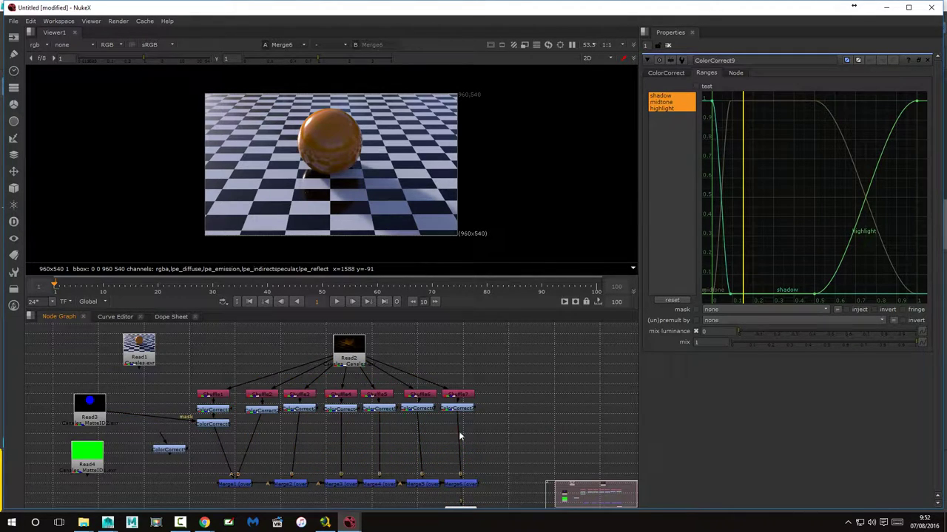
Insert the ColorCorrect before Merge1, mask it from Read4 using rgba.green.
{"action": "left_click_drag", "start_coordinate": [169, 450], "coordinate": [213, 440]}
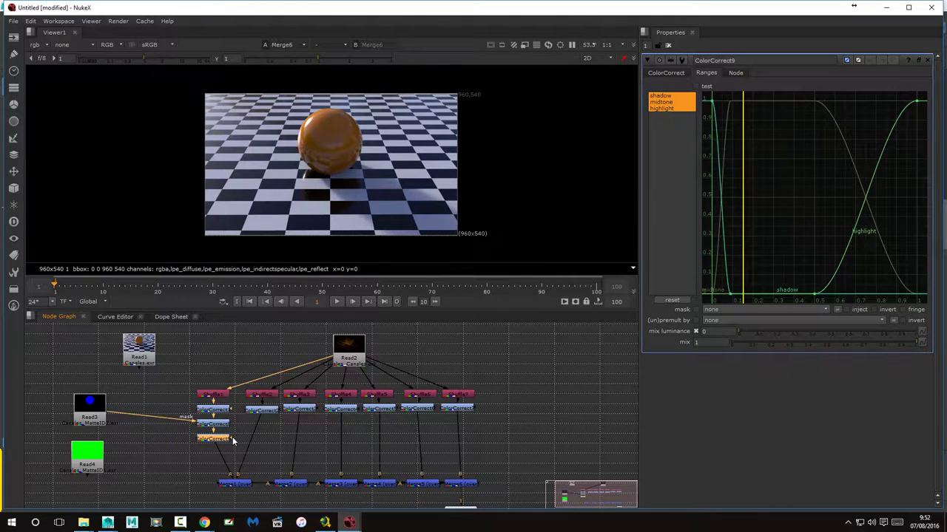
{"action": "left_click_drag", "start_coordinate": [233, 441], "coordinate": [95, 455]}
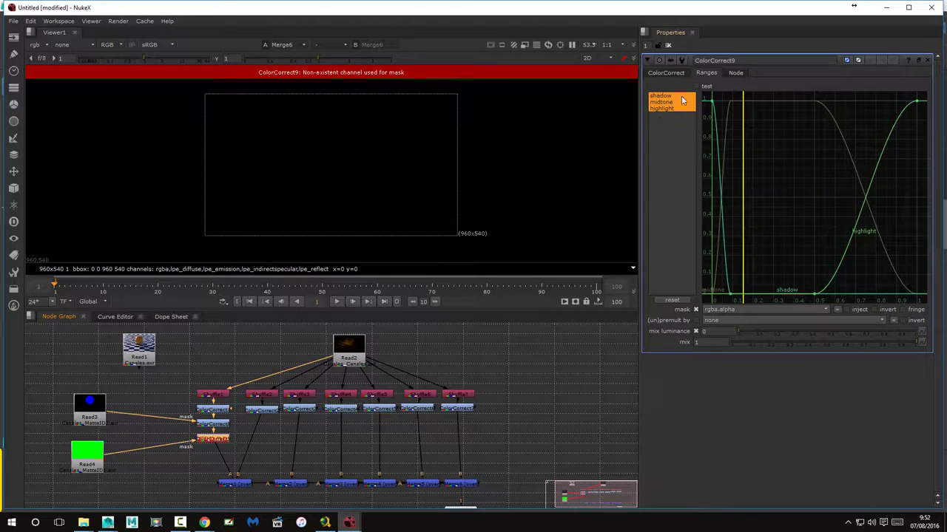
{"action": "left_click", "coordinate": [665, 74]}
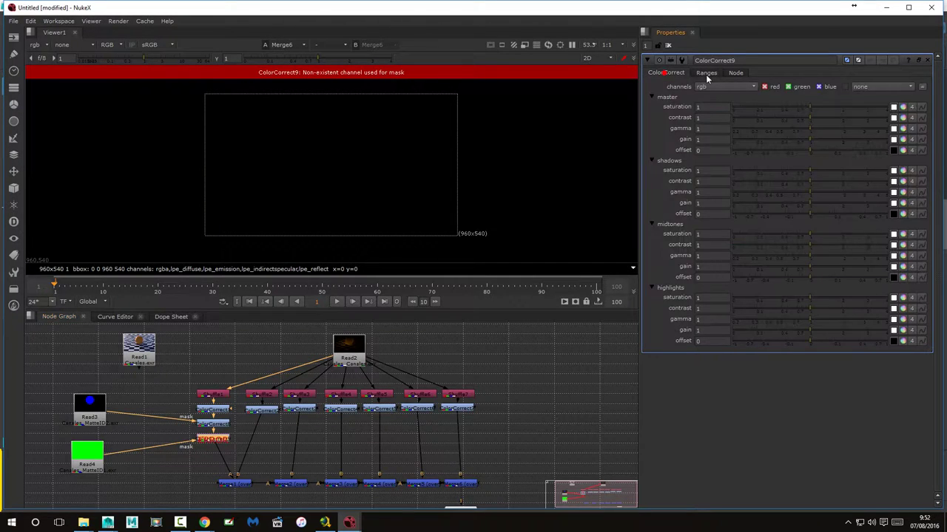
{"action": "left_click", "coordinate": [702, 73]}
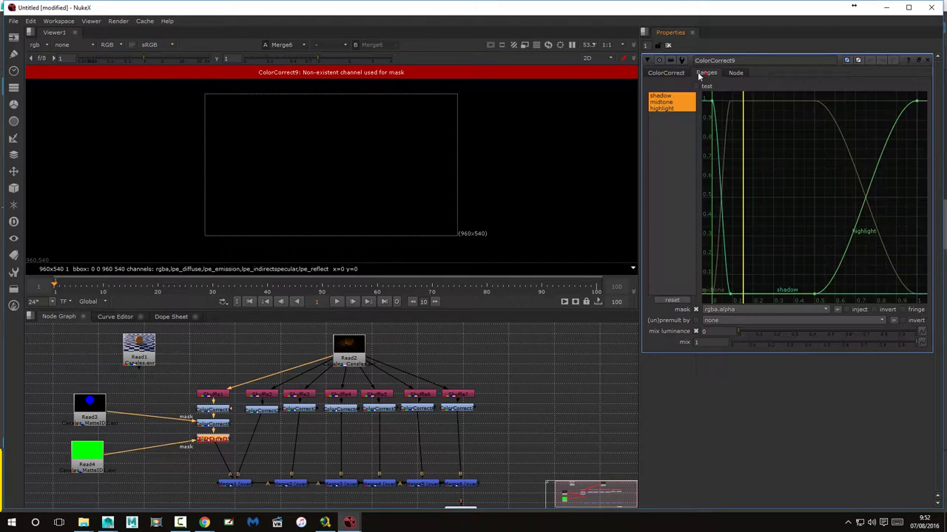
{"action": "left_click", "coordinate": [723, 312]}
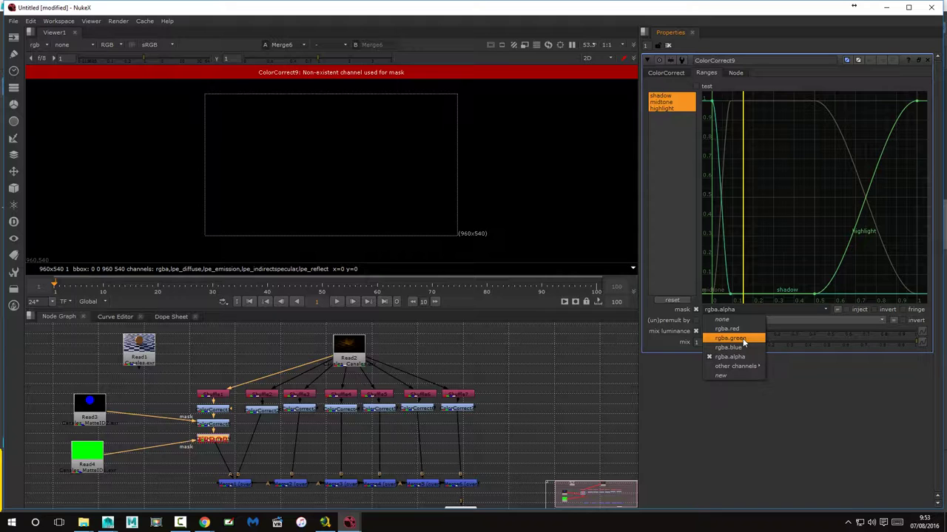
{"action": "left_click", "coordinate": [744, 343]}
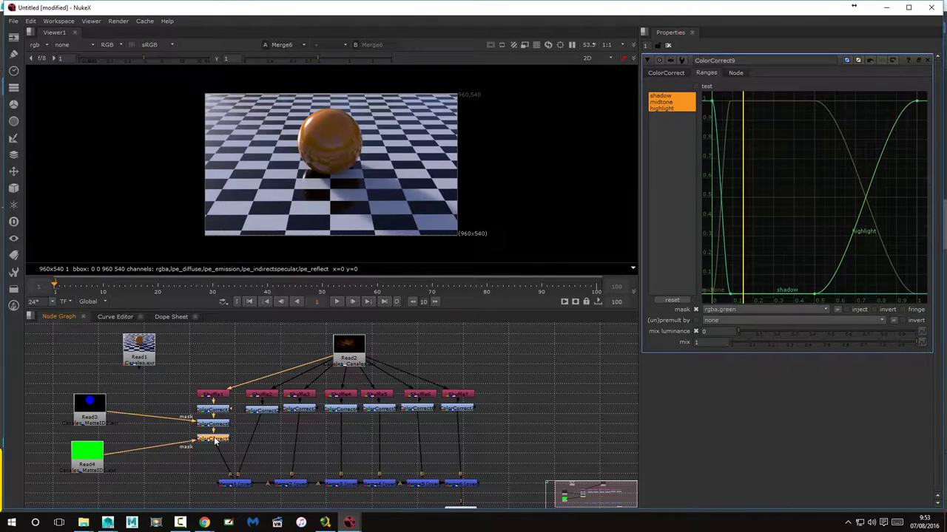
Test the green-masked master gain, reset it to 1, and nudge Read4 up-left.
{"action": "left_click", "coordinate": [213, 439]}
{"action": "left_click", "coordinate": [657, 72]}
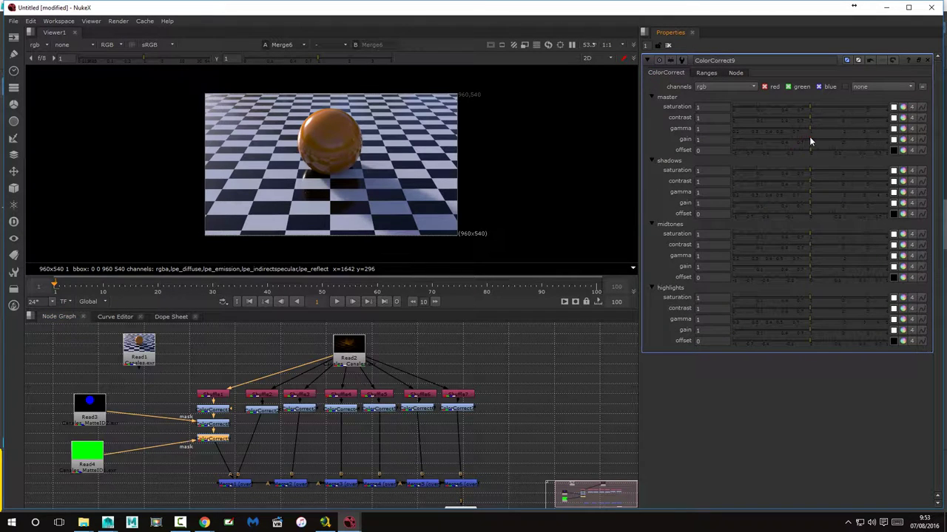
{"action": "mouse_move", "coordinate": [811, 140]}
{"action": "left_mouse_down"}
{"action": "mouse_move", "coordinate": [785, 139]}
{"action": "mouse_move", "coordinate": [814, 142]}
{"action": "left_mouse_up"}
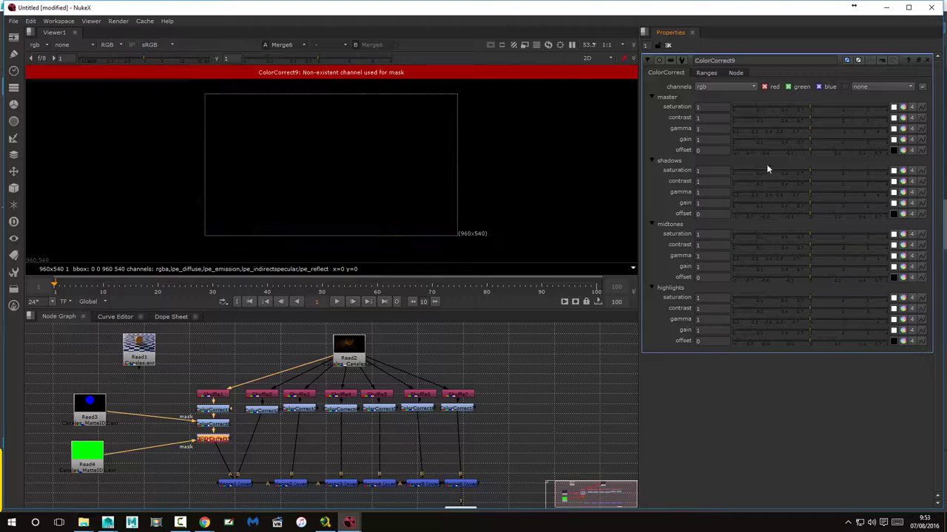
{"action": "left_click", "coordinate": [810, 138]}
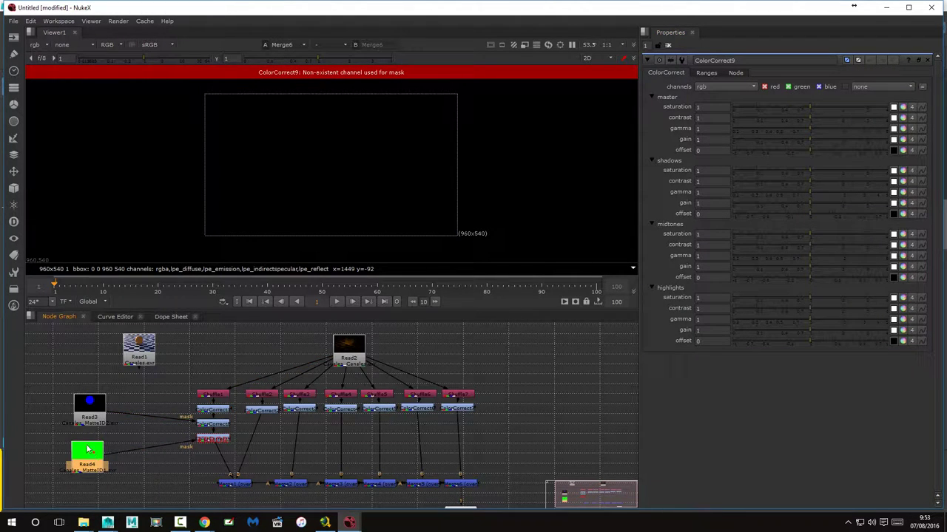
{"action": "left_click_drag", "start_coordinate": [94, 455], "coordinate": [79, 447]}
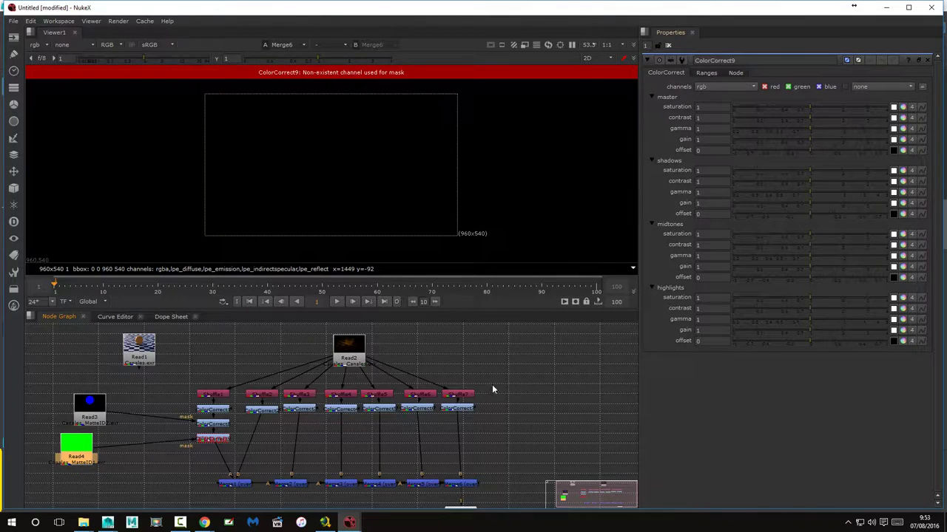
{"action": "left_click", "coordinate": [108, 522]}
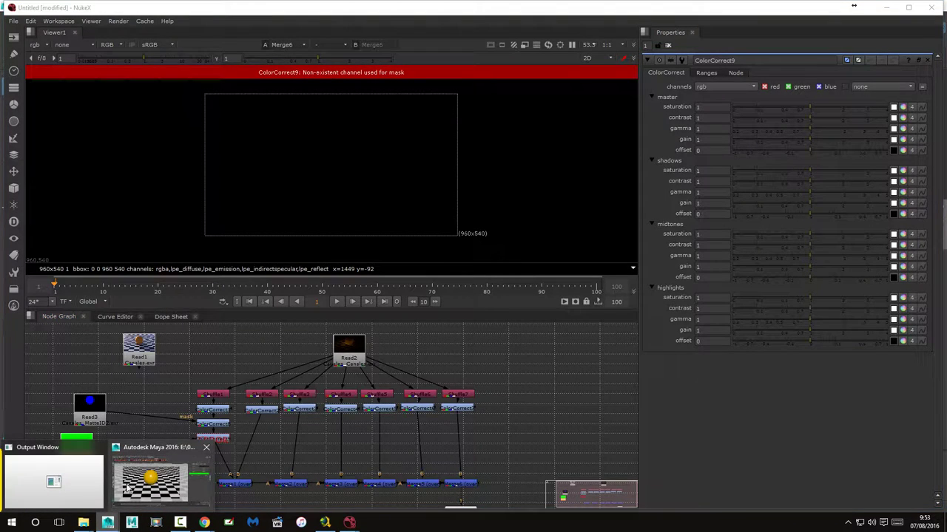
Close the render log and RenderMan windows, then attach pPlane1 to MatteID3 in blue.
{"action": "left_click", "coordinate": [142, 454]}
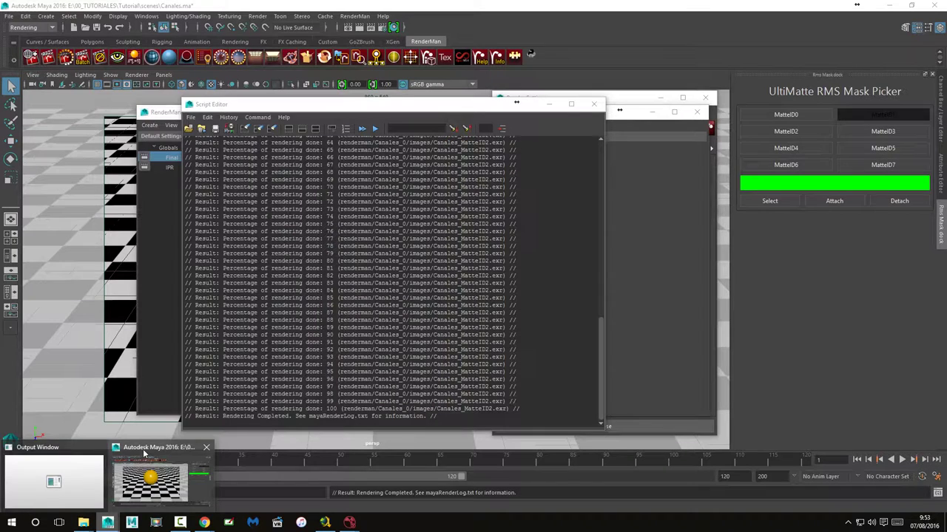
{"action": "left_click", "coordinate": [594, 104]}
{"action": "left_click", "coordinate": [697, 112]}
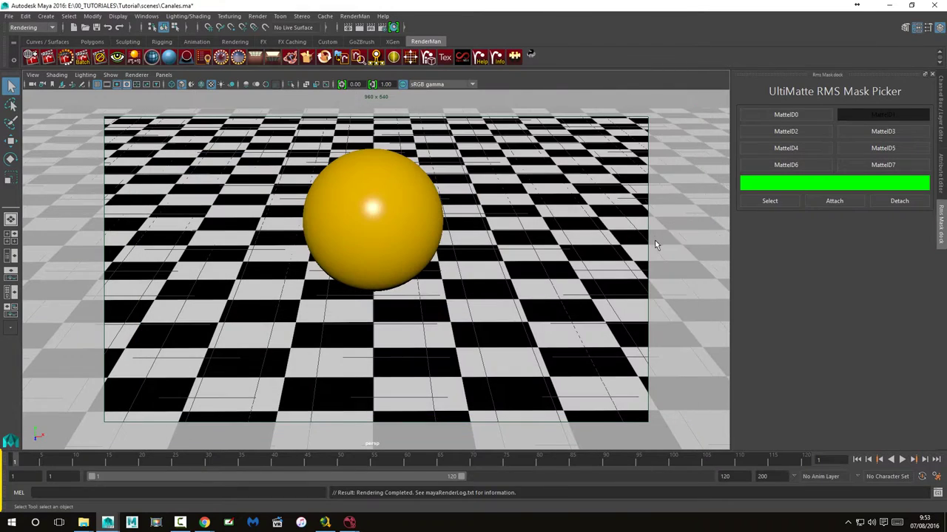
{"action": "left_click", "coordinate": [590, 255]}
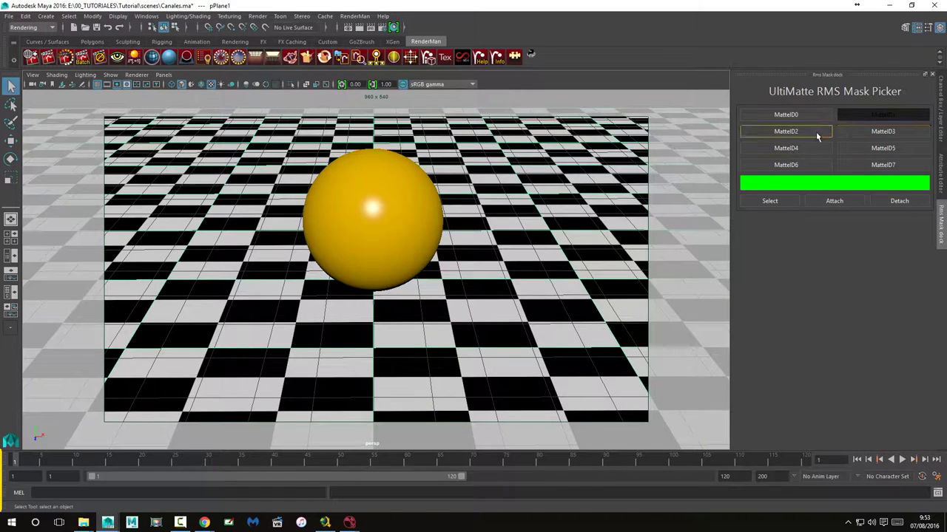
{"action": "left_click", "coordinate": [880, 134]}
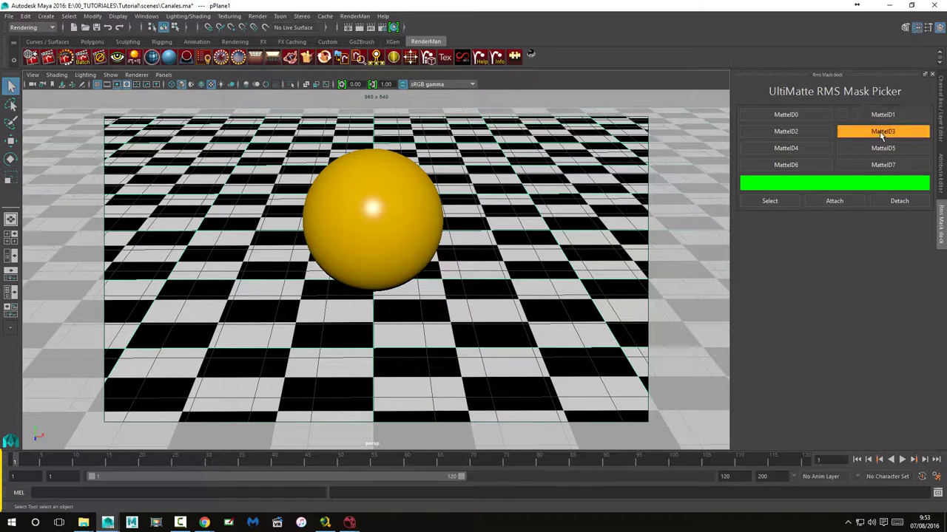
{"action": "left_click", "coordinate": [843, 184]}
{"action": "left_click", "coordinate": [830, 151]}
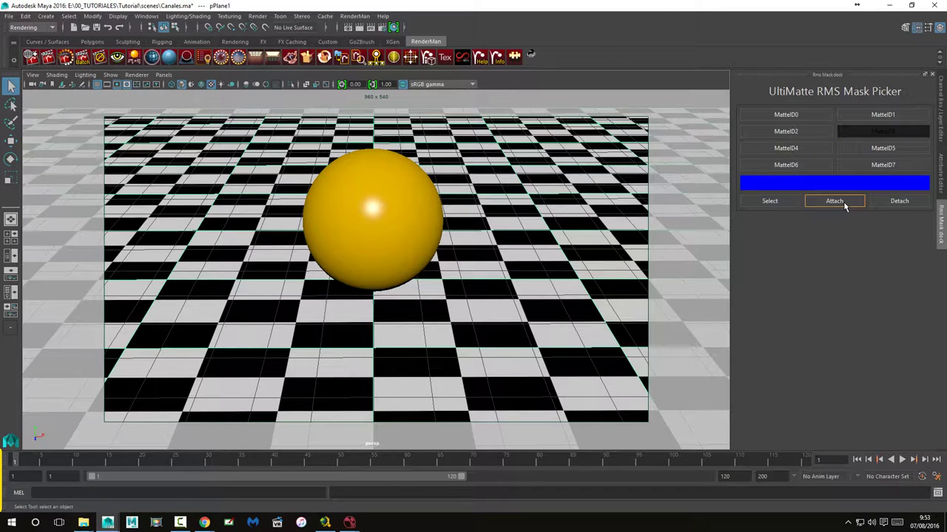
{"action": "left_click", "coordinate": [843, 203]}
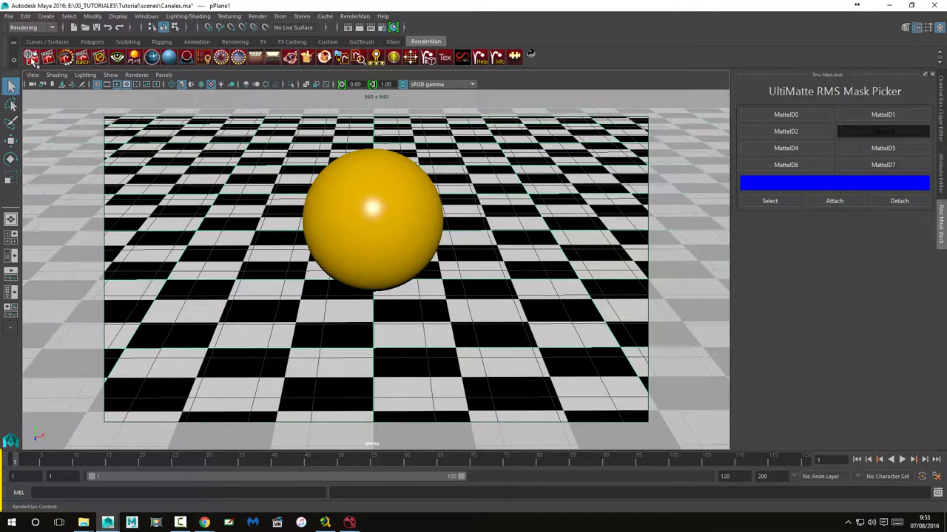
In RenderMan's Final settings, create a render output from the MatteID3 matte channel.
{"action": "left_click", "coordinate": [32, 59]}
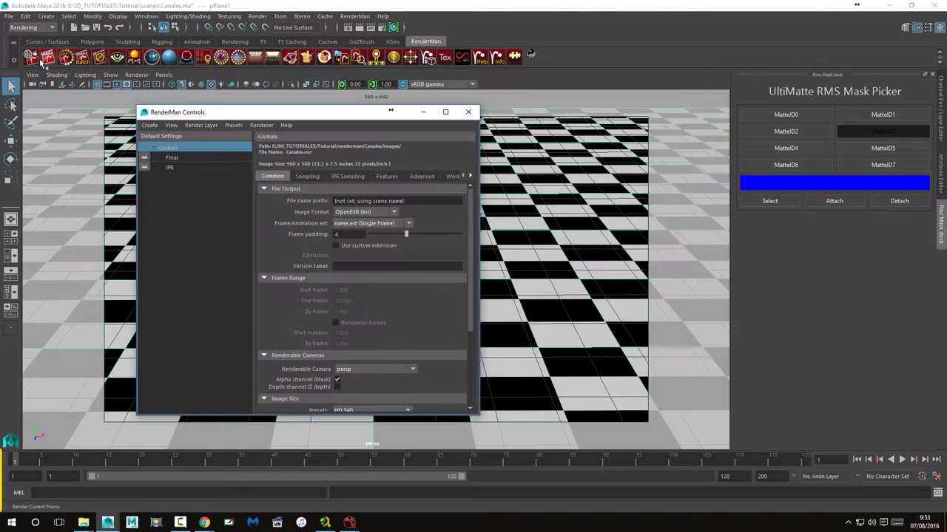
{"action": "left_click", "coordinate": [178, 158]}
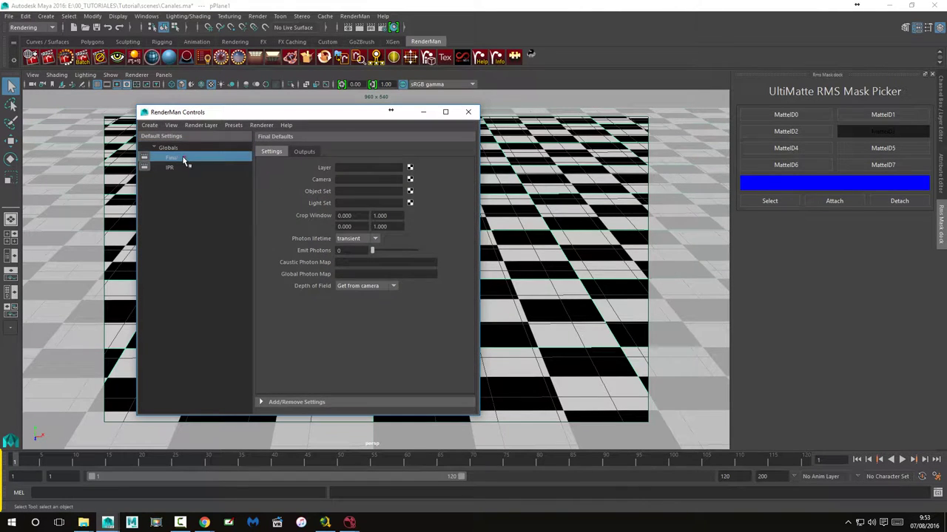
{"action": "left_click", "coordinate": [305, 152]}
{"action": "scroll", "coordinate": [356, 268], "scroll_direction": "down", "scroll_amount": 2}
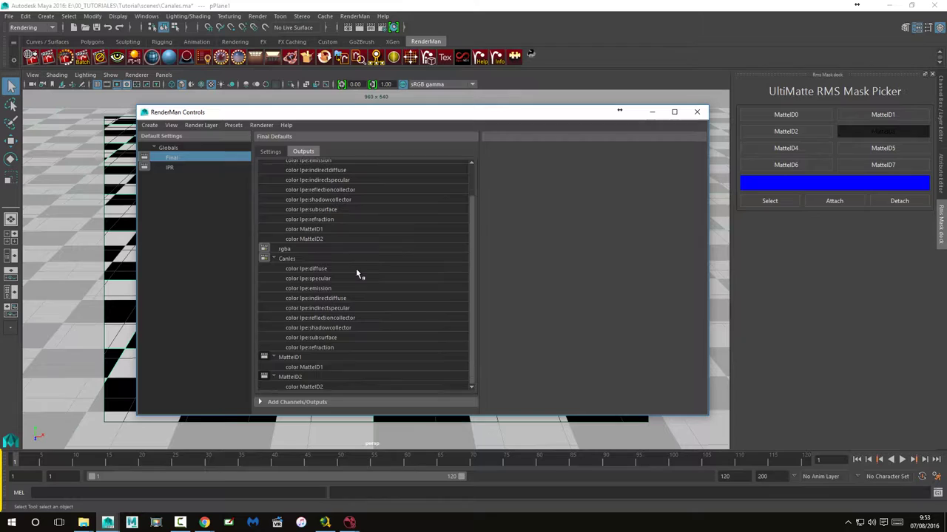
{"action": "left_click", "coordinate": [274, 254]}
{"action": "left_click", "coordinate": [273, 167]}
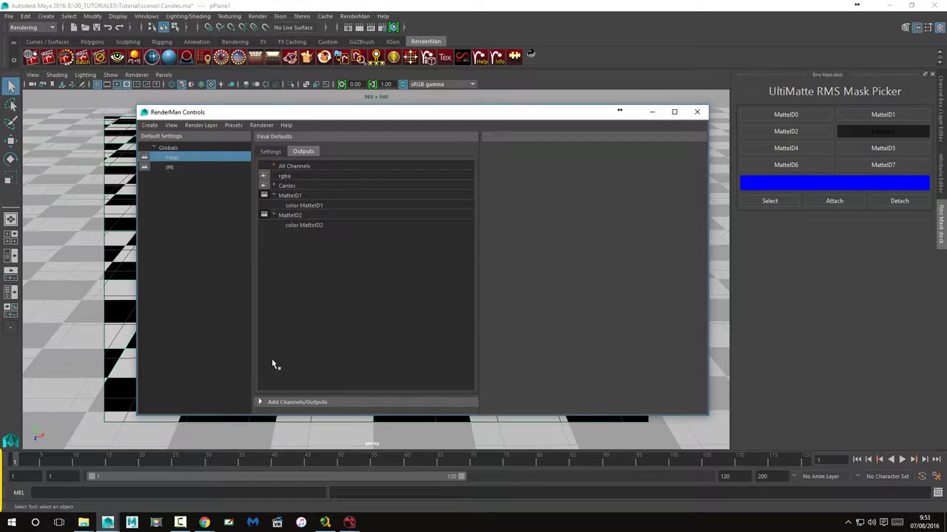
{"action": "left_click", "coordinate": [286, 402]}
{"action": "left_click", "coordinate": [321, 290]}
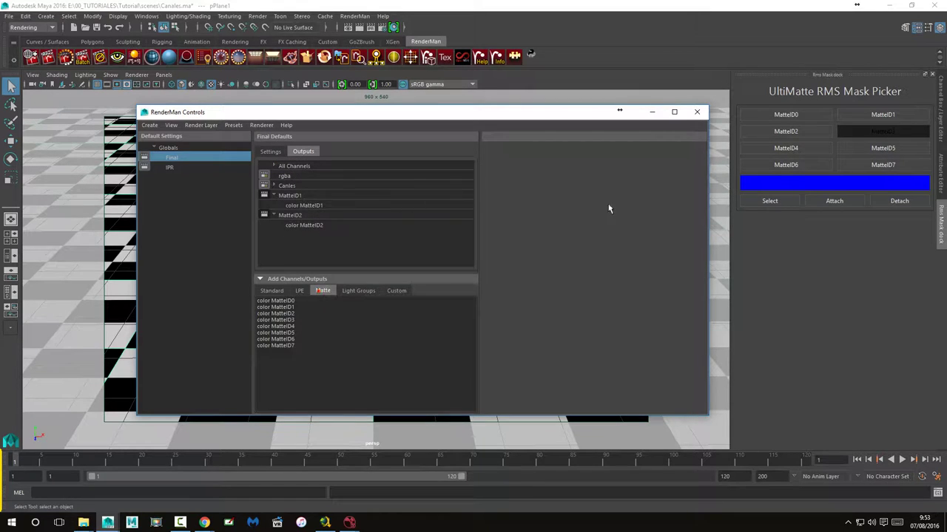
{"action": "left_click", "coordinate": [291, 320]}
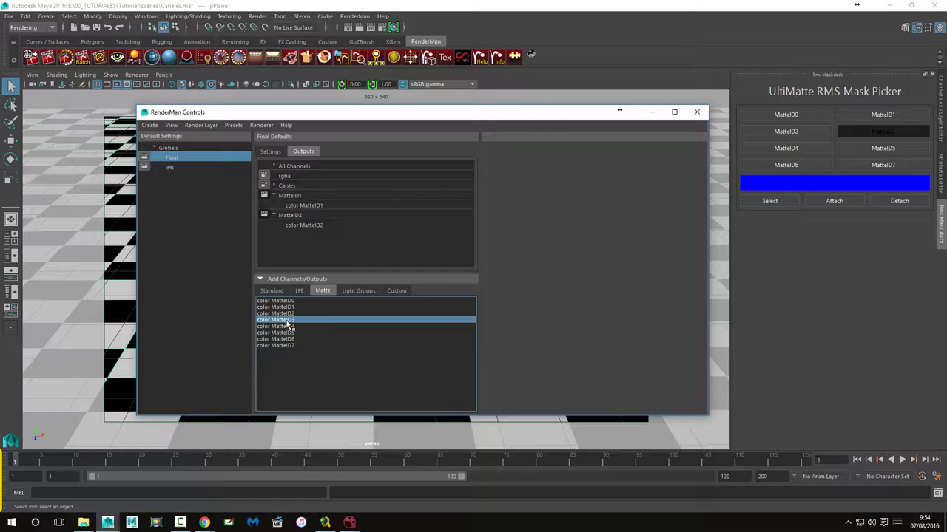
{"action": "right_click", "coordinate": [287, 324]}
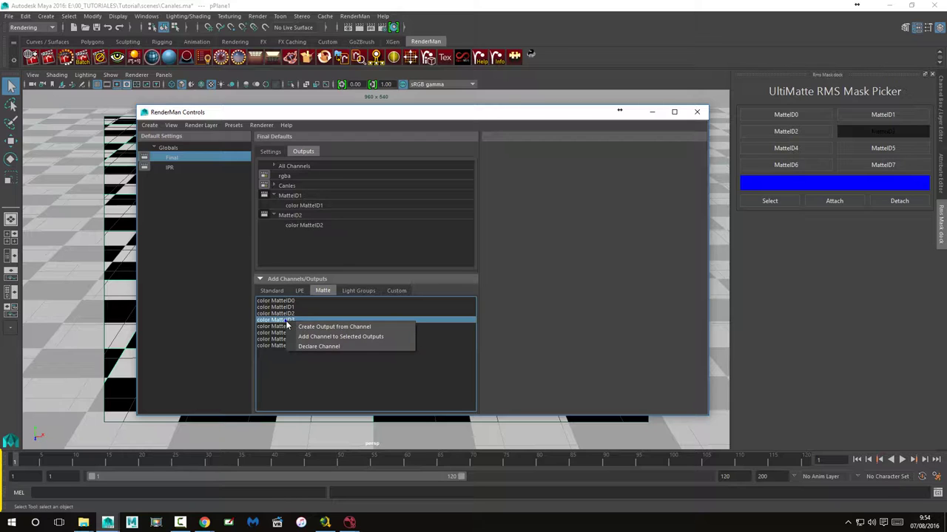
{"action": "left_click", "coordinate": [326, 331]}
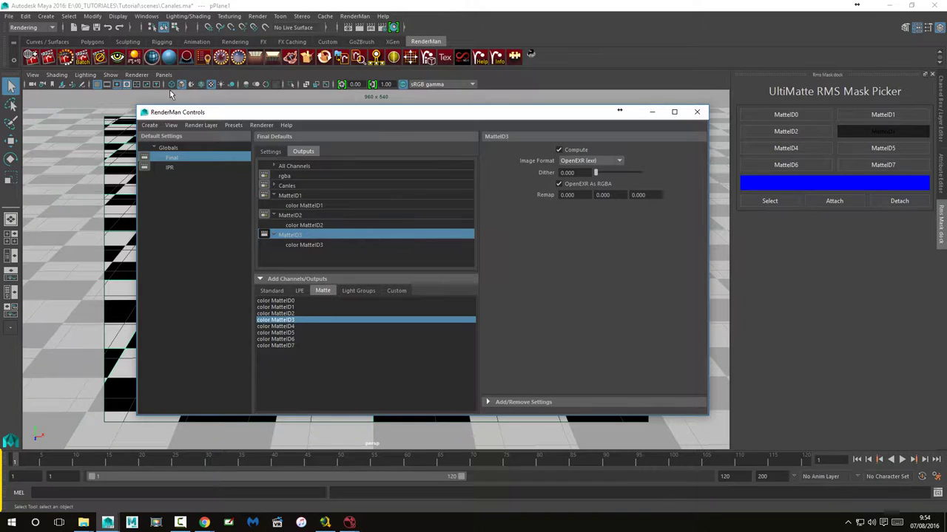
Batch render the scene and locate Canales_MatteID3.exr in the images folder.
{"action": "left_click", "coordinate": [84, 61]}
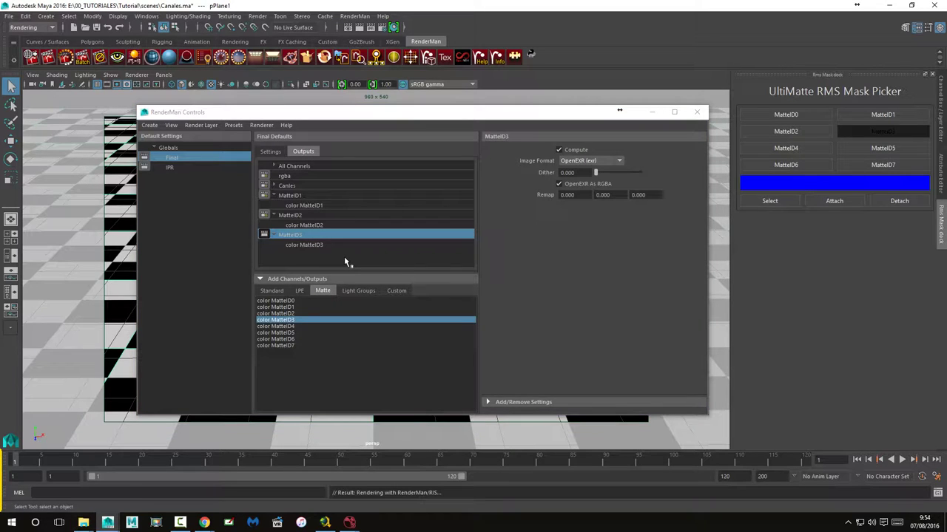
{"action": "left_click", "coordinate": [937, 494]}
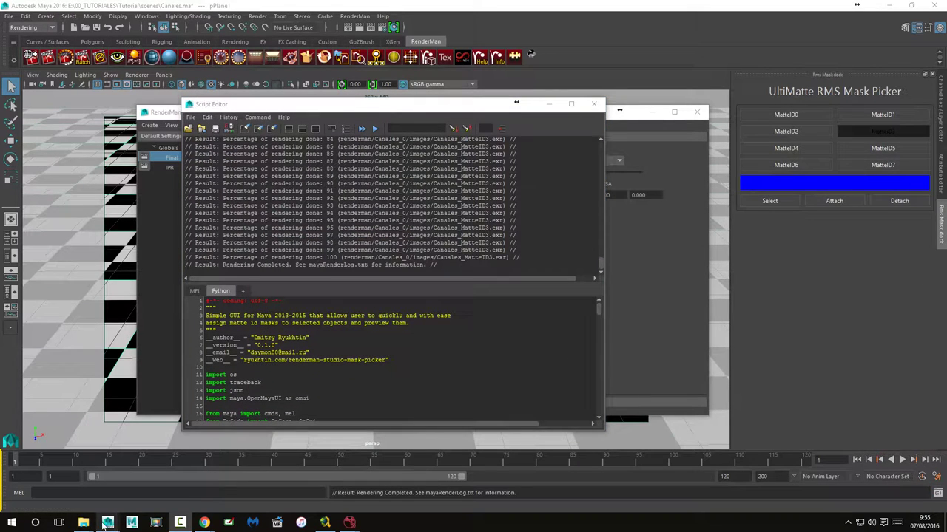
{"action": "mouse_move", "coordinate": [83, 523]}
{"action": "left_click", "coordinate": [88, 484]}
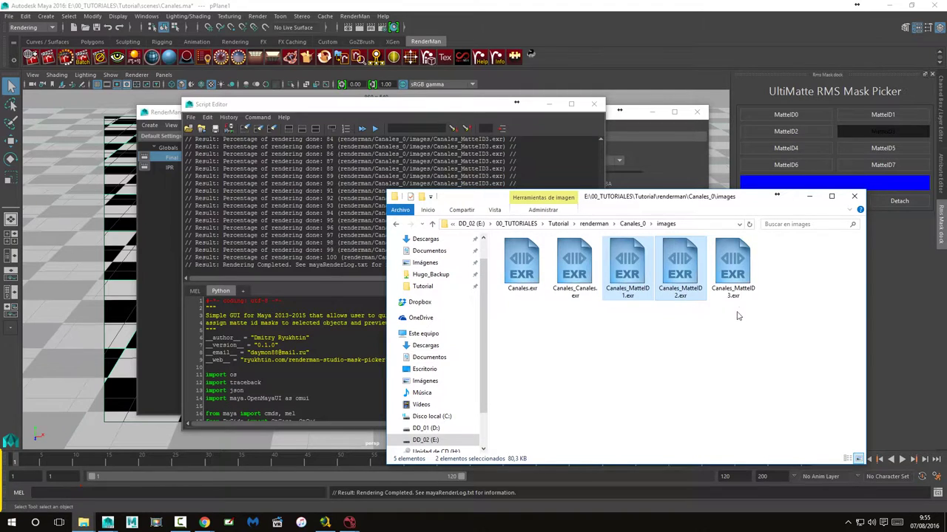
{"action": "left_click", "coordinate": [733, 270]}
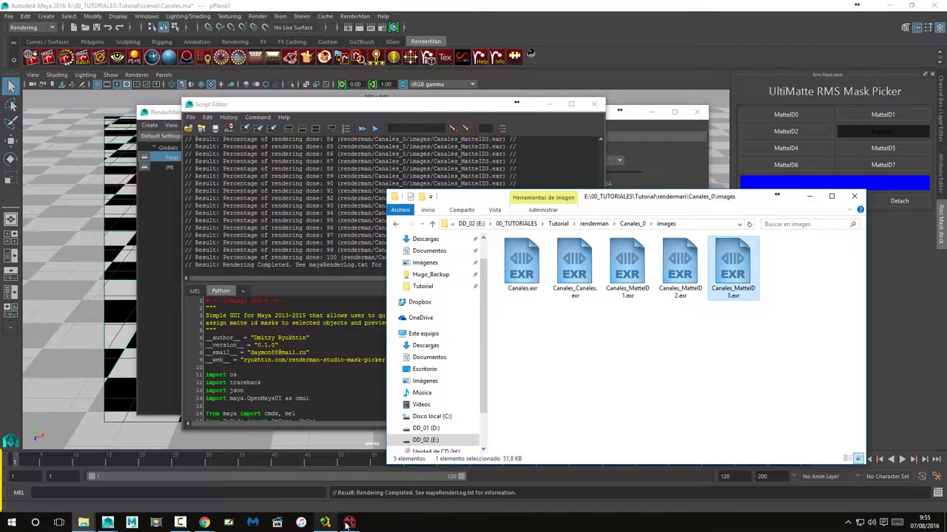
{"action": "mouse_move", "coordinate": [349, 523]}
{"action": "left_click", "coordinate": [398, 481]}
Import Canales_MatteID3.exr into the node graph as Read5 and slot it into Read4's spot.
{"action": "mouse_move", "coordinate": [84, 523]}
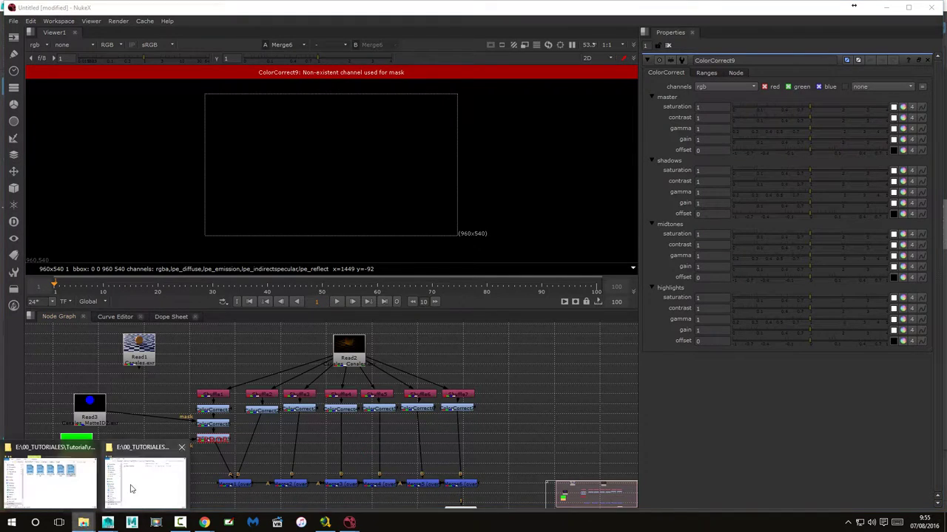
{"action": "left_click", "coordinate": [48, 477]}
{"action": "left_click_drag", "start_coordinate": [745, 280], "coordinate": [120, 494]}
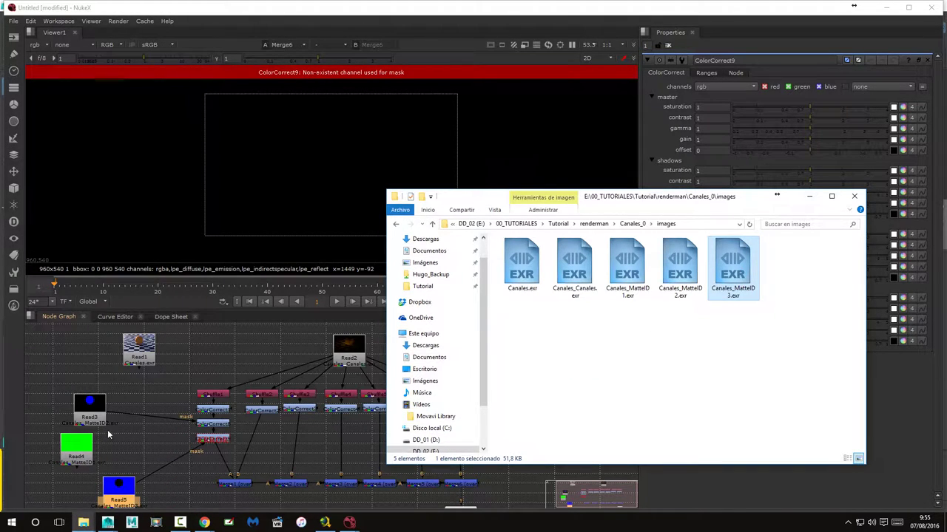
{"action": "left_click_drag", "start_coordinate": [124, 490], "coordinate": [124, 469]}
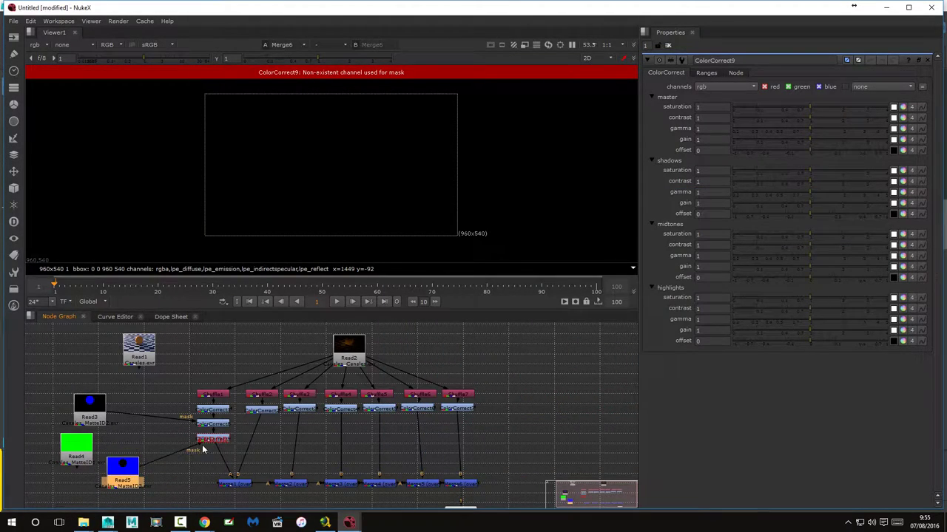
{"action": "left_click_drag", "start_coordinate": [204, 448], "coordinate": [198, 449]}
{"action": "left_click_drag", "start_coordinate": [123, 466], "coordinate": [127, 453]}
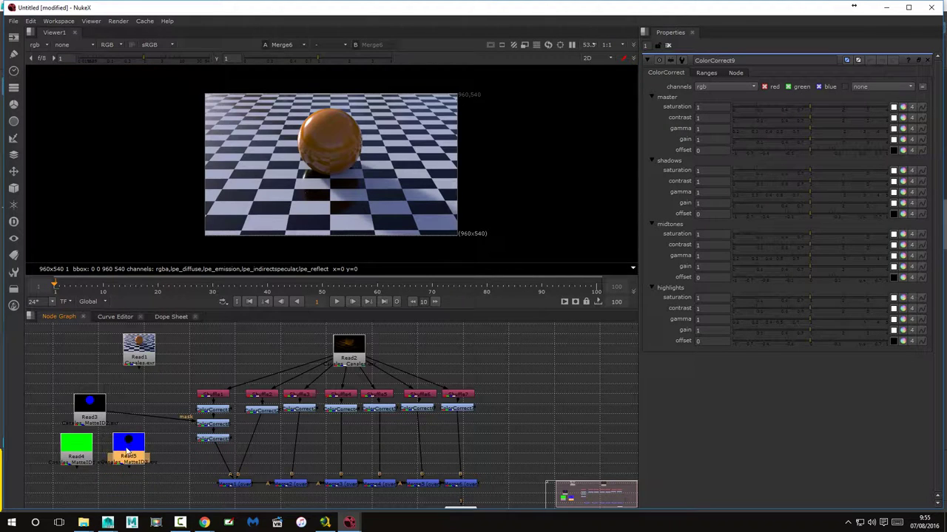
{"action": "left_click", "coordinate": [77, 448]}
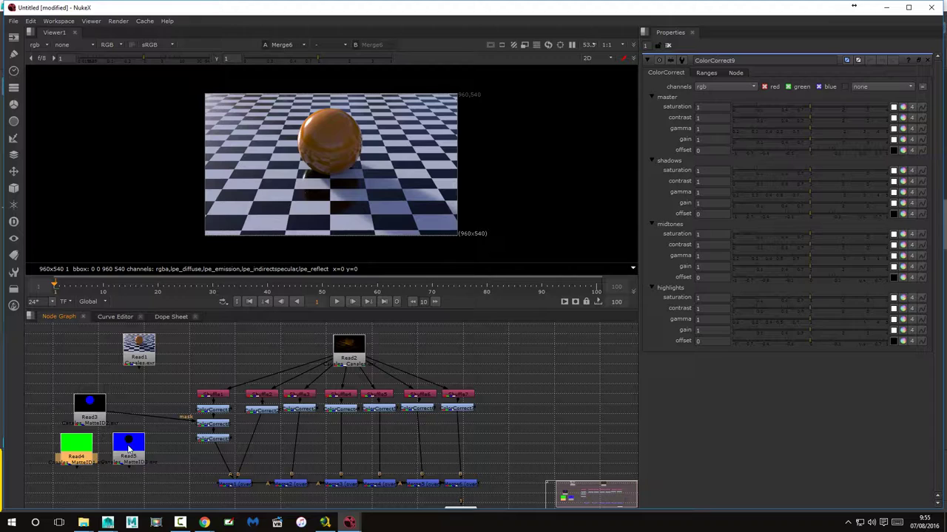
{"action": "left_click_drag", "start_coordinate": [130, 448], "coordinate": [130, 471]}
{"action": "left_click", "coordinate": [72, 446]}
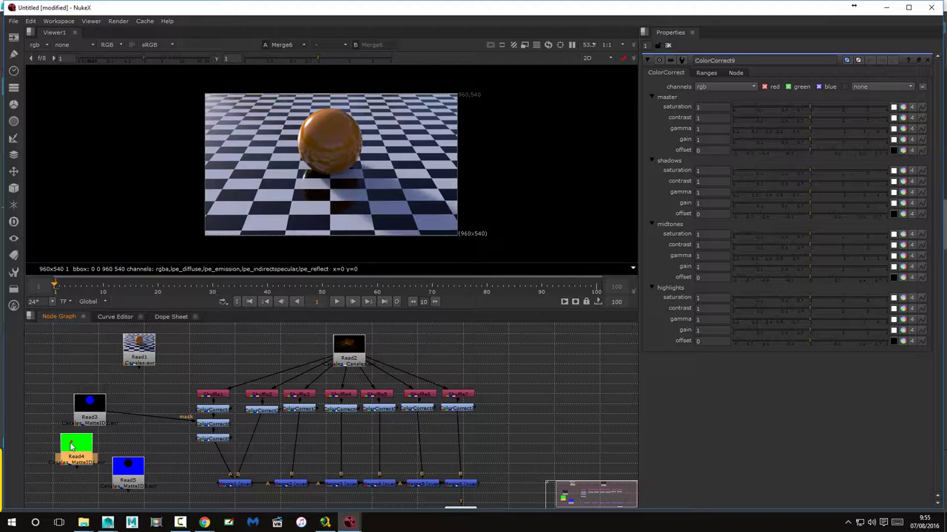
{"action": "left_click_drag", "start_coordinate": [139, 471], "coordinate": [101, 454]}
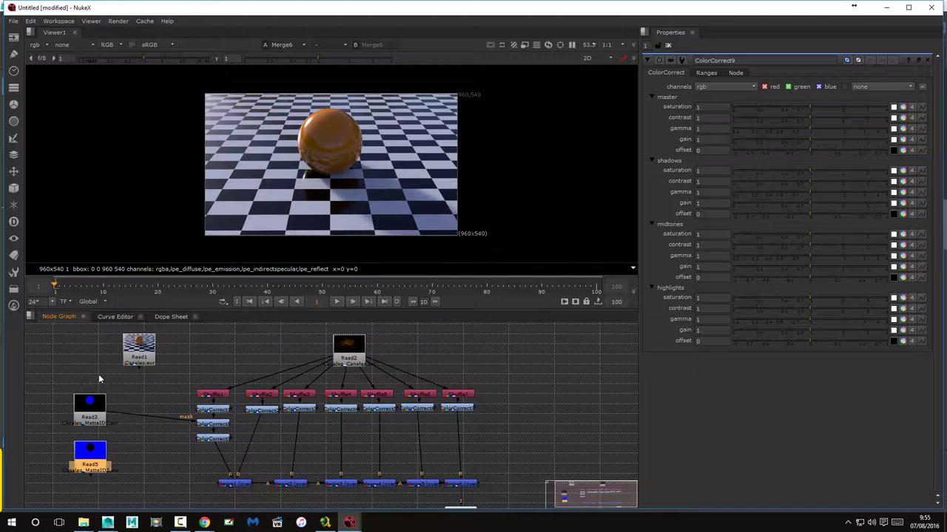
Settle Read5 below Read3 and wire the third ColorCorrect's mask input to it.
{"action": "left_click_drag", "start_coordinate": [90, 445], "coordinate": [89, 443]}
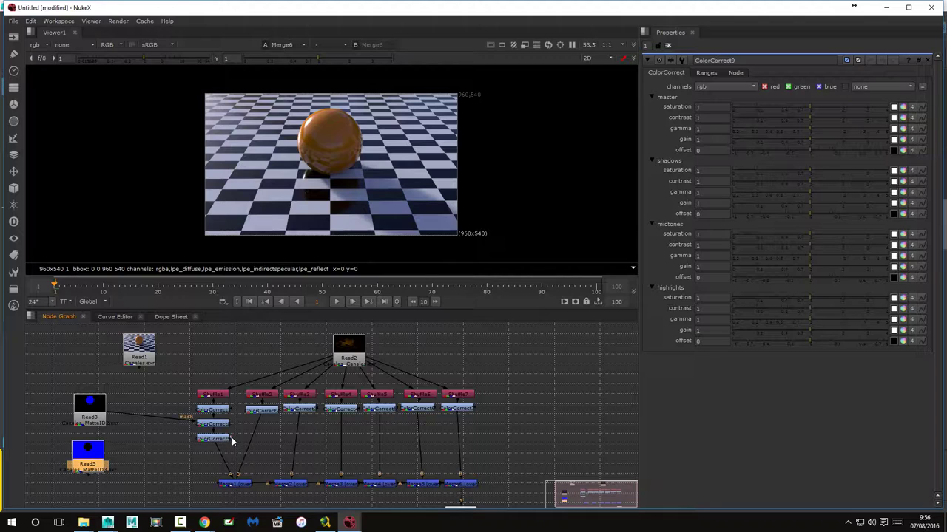
{"action": "left_click_drag", "start_coordinate": [231, 437], "coordinate": [241, 438]}
{"action": "left_click_drag", "start_coordinate": [241, 438], "coordinate": [96, 456]}
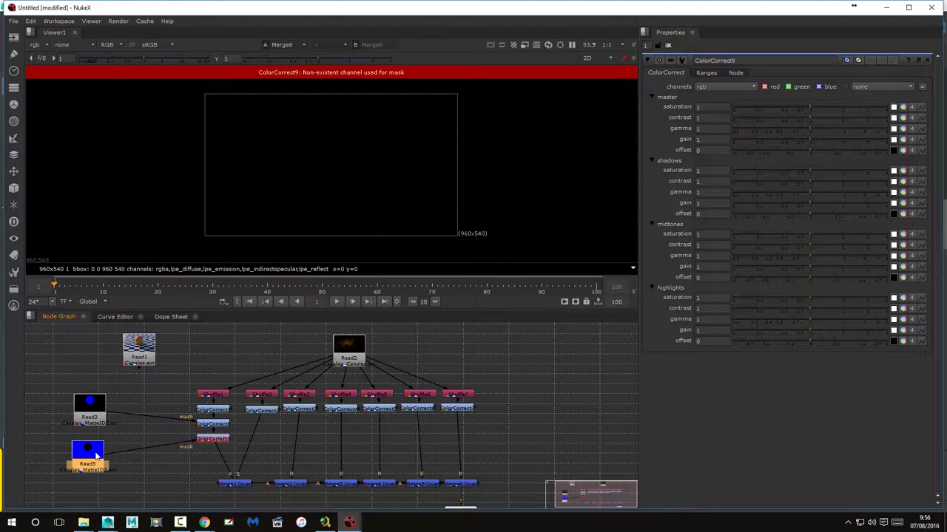
Set the third ColorCorrect's mask channel to rgba.blue and test its master gain.
{"action": "left_click", "coordinate": [210, 441]}
{"action": "left_click", "coordinate": [706, 73]}
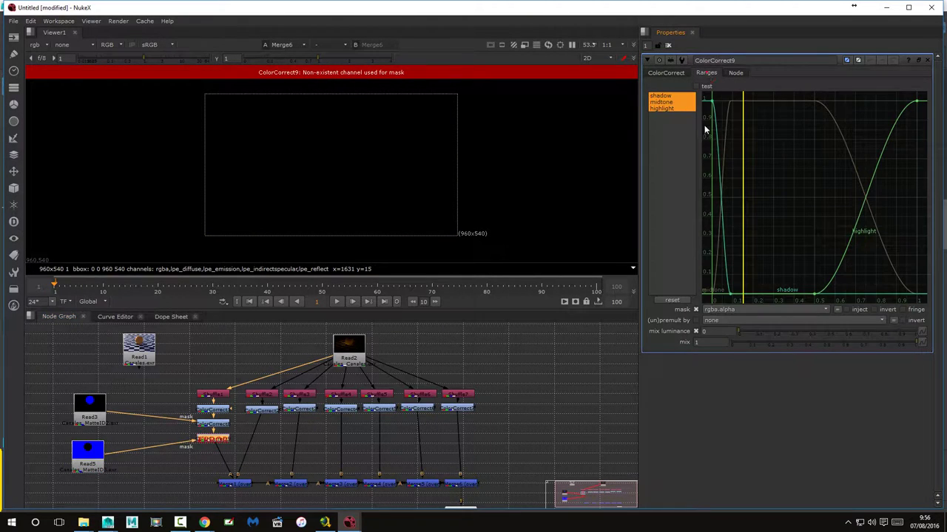
{"action": "left_click", "coordinate": [717, 309]}
{"action": "left_click", "coordinate": [737, 346]}
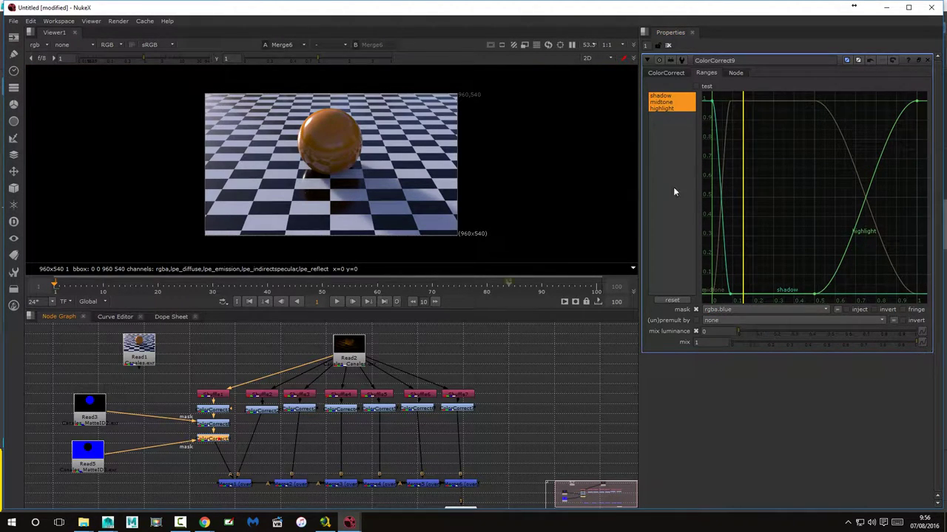
{"action": "left_click", "coordinate": [668, 73]}
{"action": "mouse_move", "coordinate": [811, 137]}
{"action": "left_mouse_down"}
{"action": "mouse_move", "coordinate": [785, 137]}
{"action": "mouse_move", "coordinate": [821, 145]}
{"action": "mouse_move", "coordinate": [810, 144]}
{"action": "left_mouse_up"}
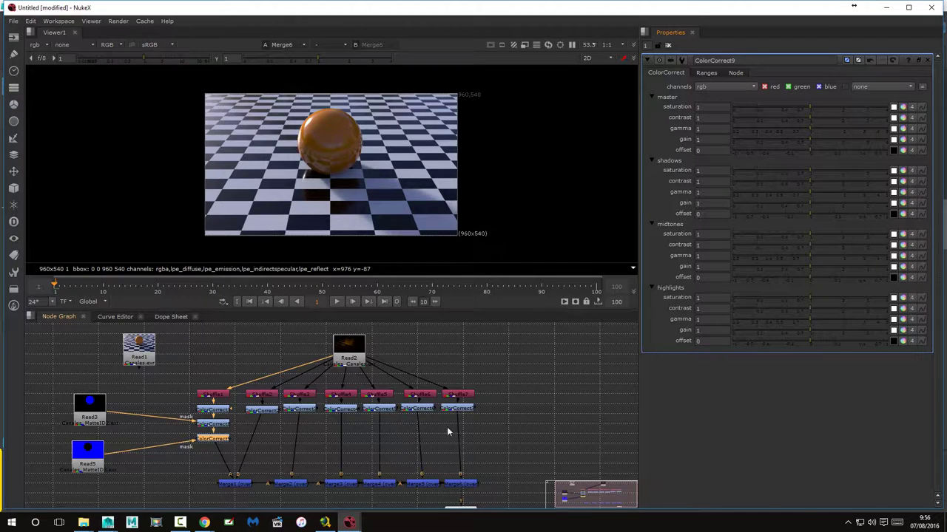
Create ColorCorrect10 and paste several copies of it beside the graph.
{"action": "left_click", "coordinate": [508, 429]}
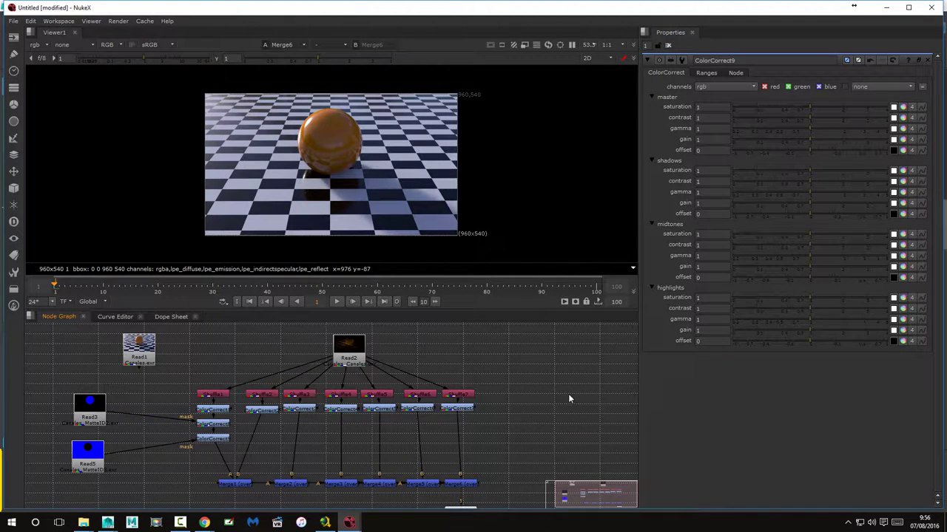
{"action": "key", "text": "Tab"}
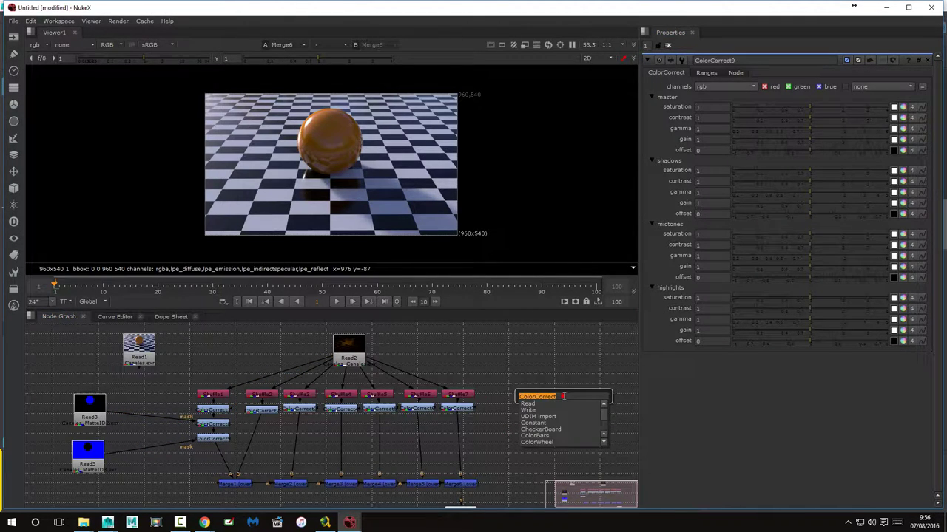
{"action": "key", "text": "Return"}
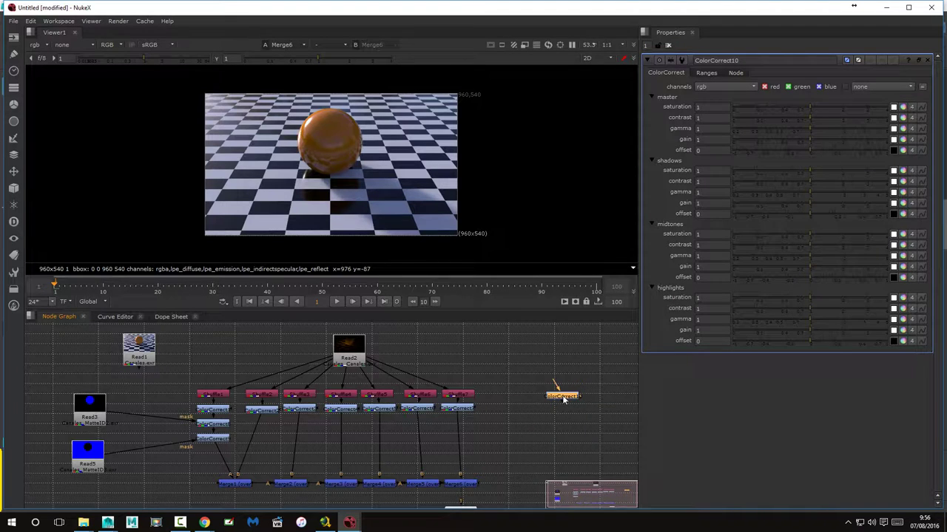
{"action": "left_click_drag", "start_coordinate": [563, 399], "coordinate": [553, 381]}
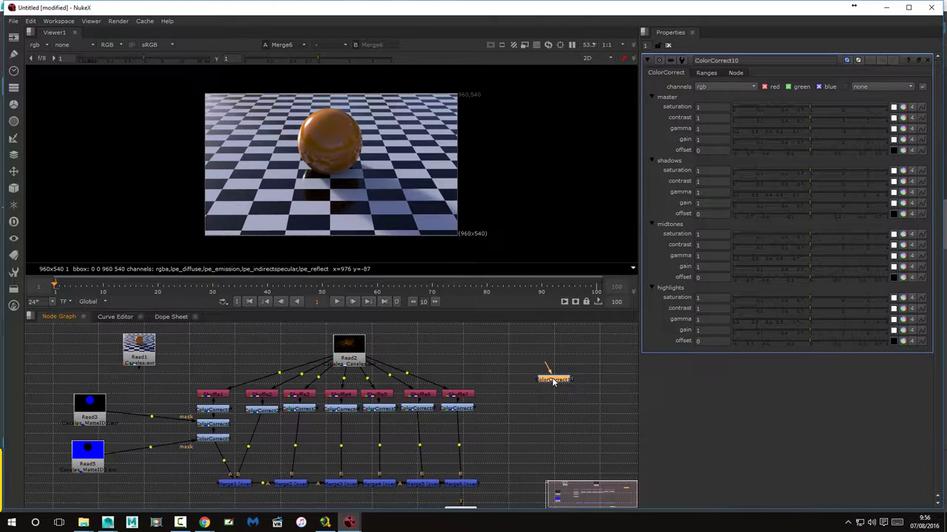
{"action": "key", "text": "ctrl+c"}
{"action": "key", "text": "ctrl+v"}
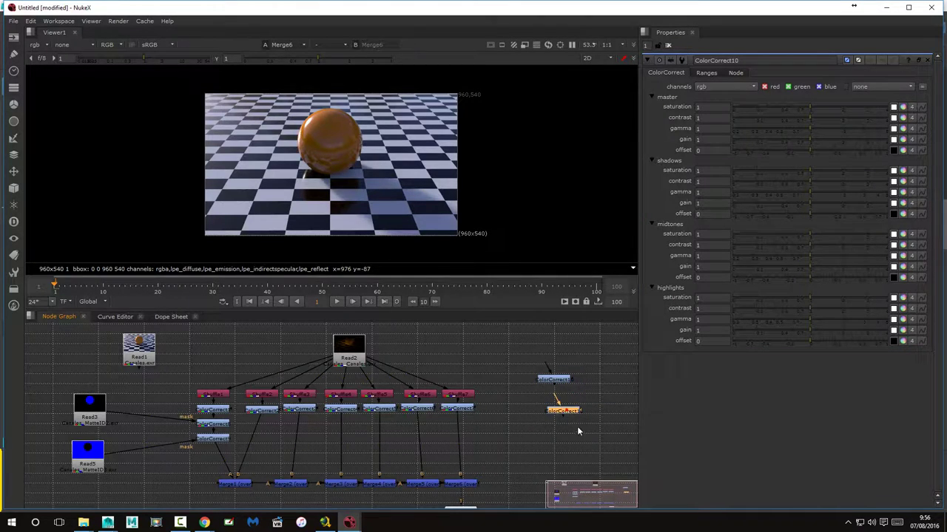
{"action": "key", "text": "ctrl+v"}
{"action": "left_click_drag", "start_coordinate": [582, 435], "coordinate": [586, 449]}
{"action": "left_click", "coordinate": [611, 404]}
{"action": "key", "text": "ctrl+v"}
{"action": "left_click_drag", "start_coordinate": [610, 403], "coordinate": [621, 388]}
Try a ColorCorrect in the second column with gain 0, then extract the extra nodes.
{"action": "mouse_move", "coordinate": [547, 382]}
{"action": "left_mouse_down"}
{"action": "mouse_move", "coordinate": [479, 428]}
{"action": "mouse_move", "coordinate": [261, 425]}
{"action": "left_mouse_up"}
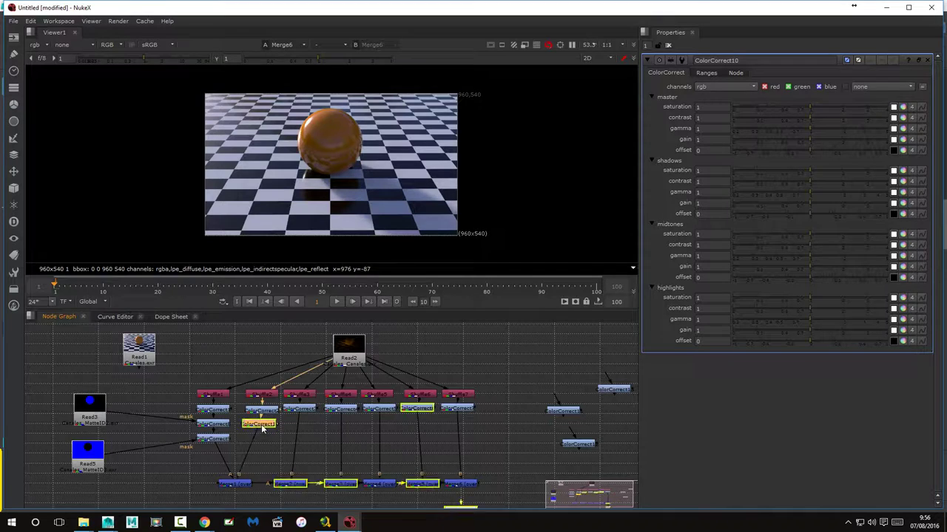
{"action": "left_click_drag", "start_coordinate": [564, 410], "coordinate": [254, 443]}
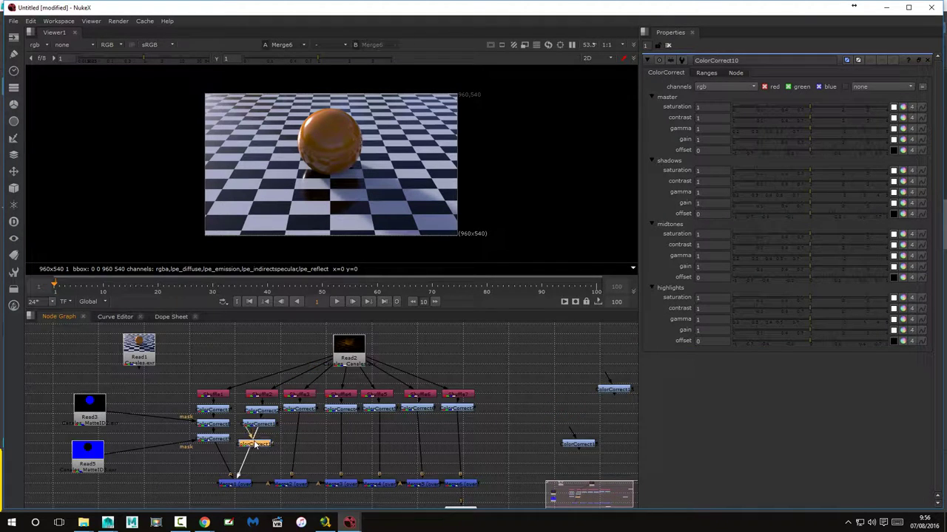
{"action": "double_click", "coordinate": [261, 409]}
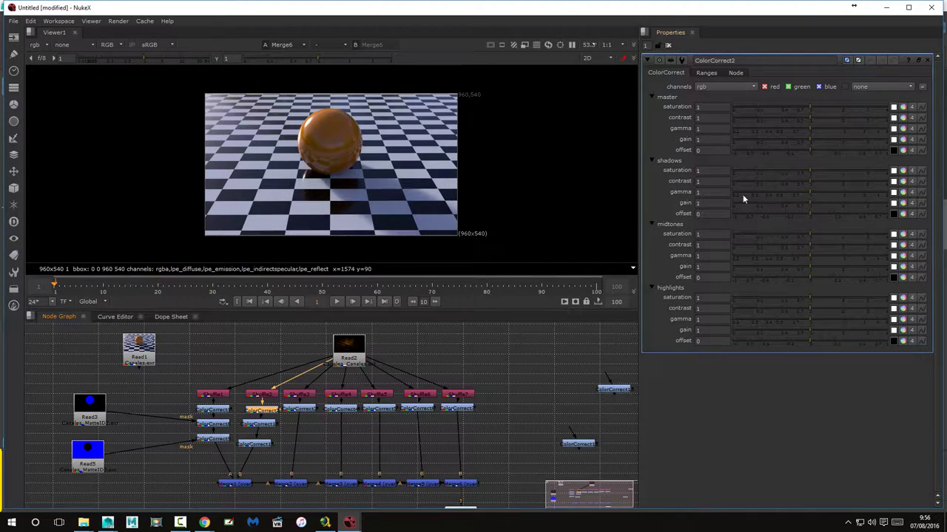
{"action": "left_click_drag", "start_coordinate": [809, 142], "coordinate": [715, 151]}
{"action": "left_click", "coordinate": [264, 426]}
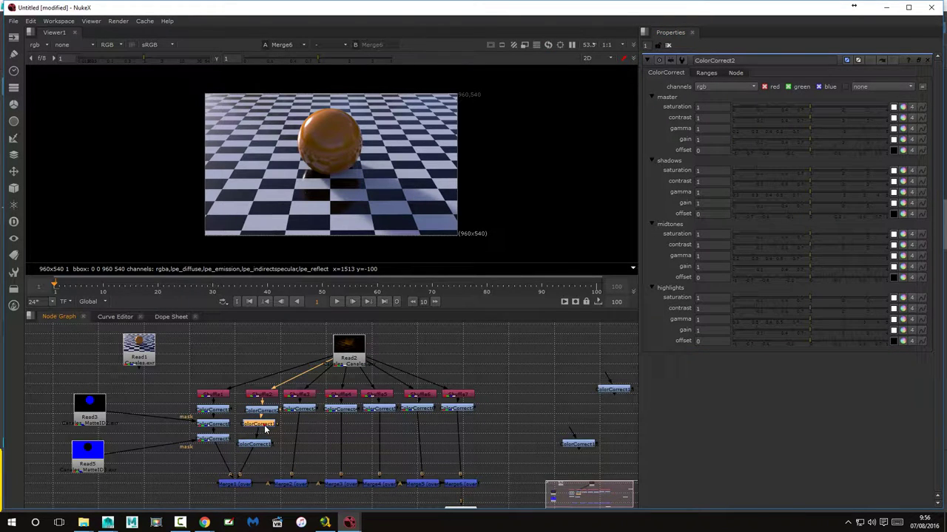
{"action": "key", "text": "ctrl+shift+x"}
{"action": "key", "text": "ctrl+shift+x"}
Test brightening the pass with ColorCorrect3's master gain.
{"action": "left_click", "coordinate": [300, 411]}
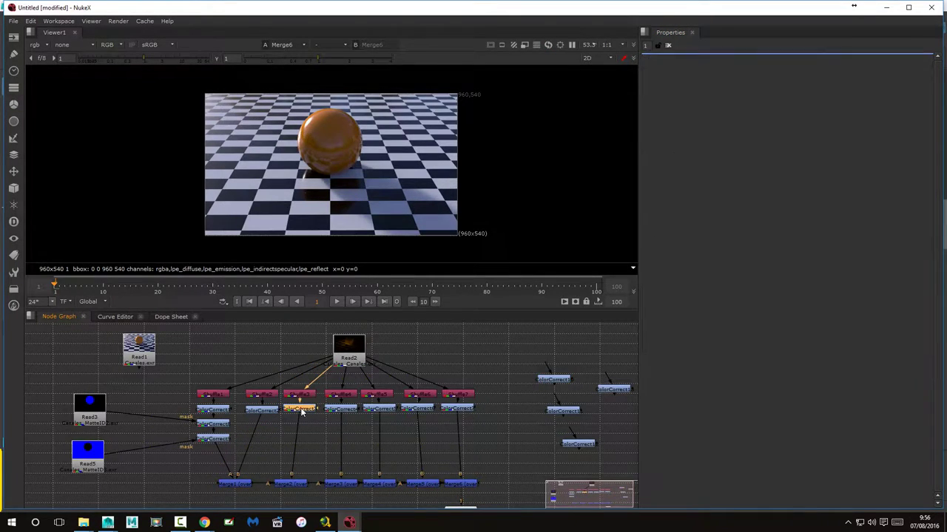
{"action": "double_click", "coordinate": [301, 411]}
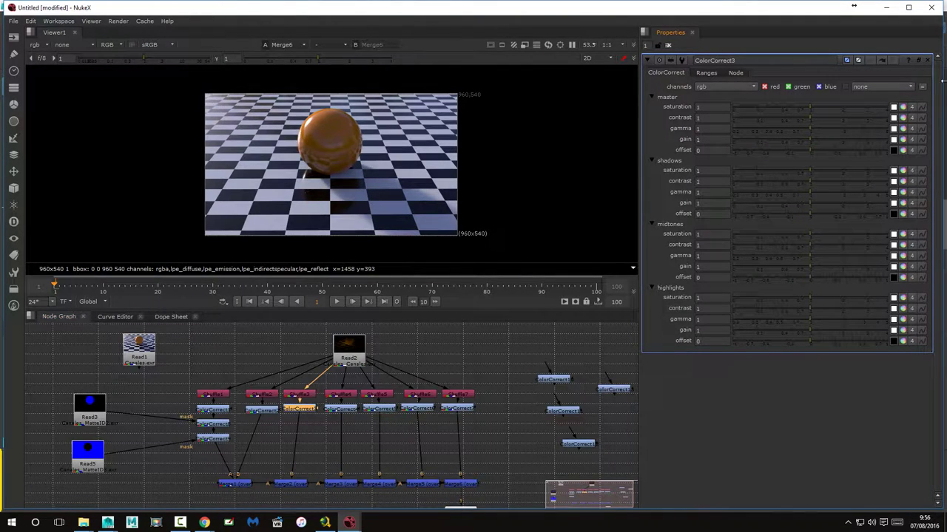
{"action": "mouse_move", "coordinate": [809, 137]}
{"action": "left_mouse_down"}
{"action": "mouse_move", "coordinate": [870, 140]}
{"action": "mouse_move", "coordinate": [750, 137]}
{"action": "mouse_move", "coordinate": [809, 137]}
{"action": "left_mouse_up"}
Insert the spare ColorCorrect below ColorCorrect3 in the second branch.
{"action": "left_click_drag", "start_coordinate": [562, 382], "coordinate": [267, 425]}
{"action": "left_click", "coordinate": [562, 411]}
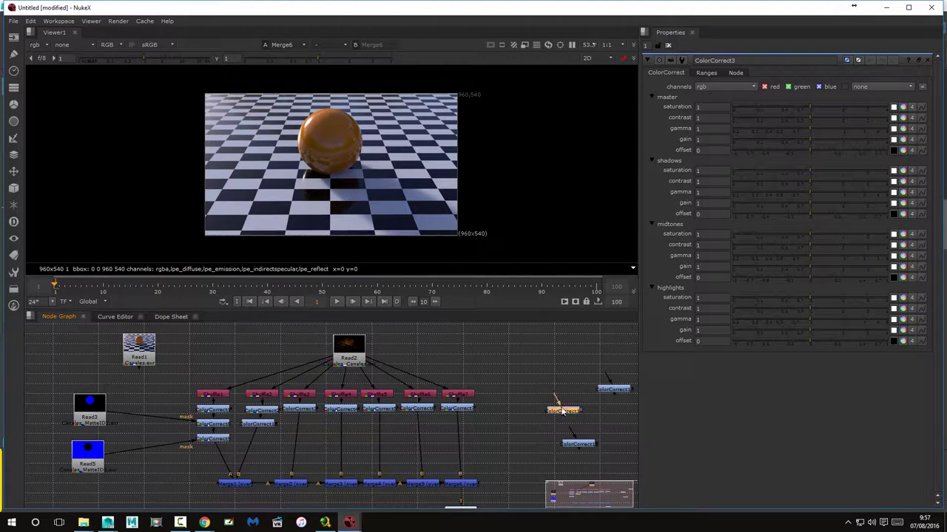
{"action": "mouse_move", "coordinate": [562, 412]}
{"action": "left_mouse_down"}
{"action": "mouse_move", "coordinate": [259, 443]}
{"action": "mouse_move", "coordinate": [90, 406]}
{"action": "left_mouse_up"}
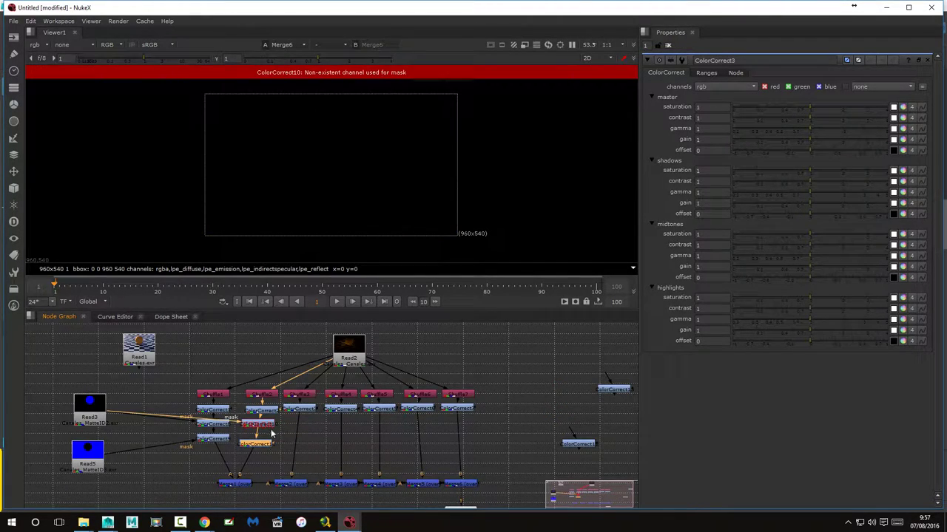
Mask ColorCorrect10 by rgba.blue, test a lower master gain, then undo it.
{"action": "double_click", "coordinate": [257, 424]}
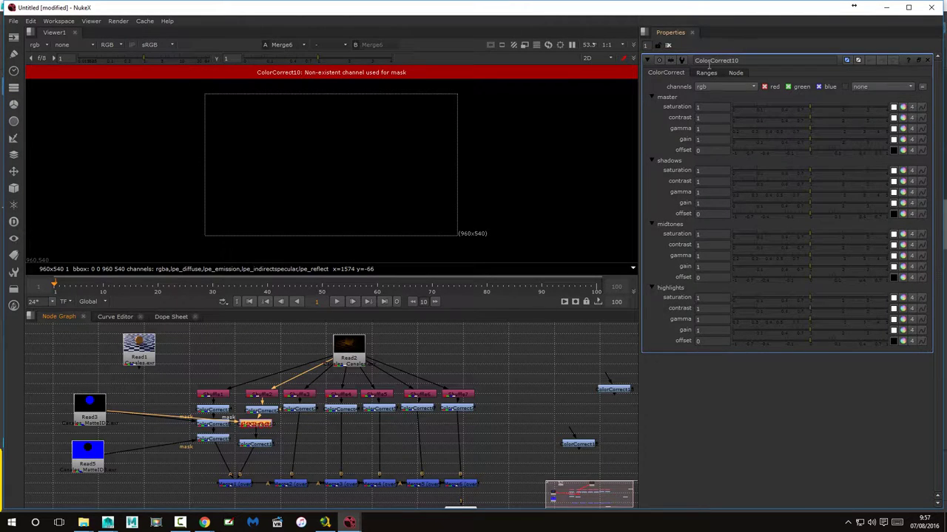
{"action": "left_click", "coordinate": [706, 72]}
{"action": "left_click", "coordinate": [726, 309]}
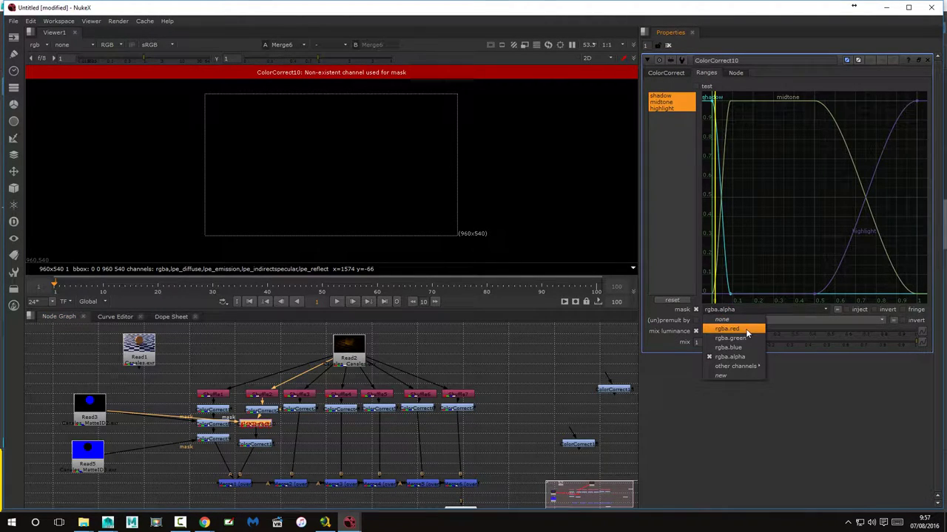
{"action": "left_click", "coordinate": [744, 347]}
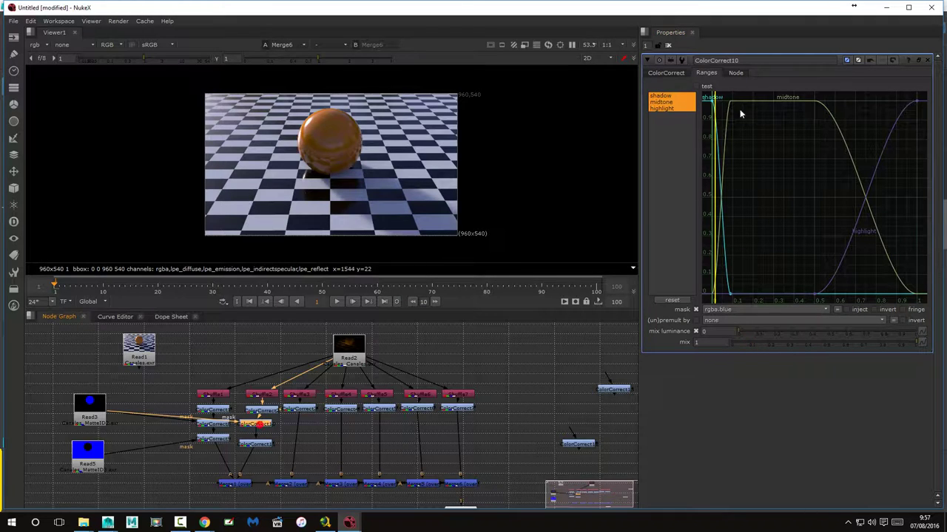
{"action": "left_click", "coordinate": [666, 72]}
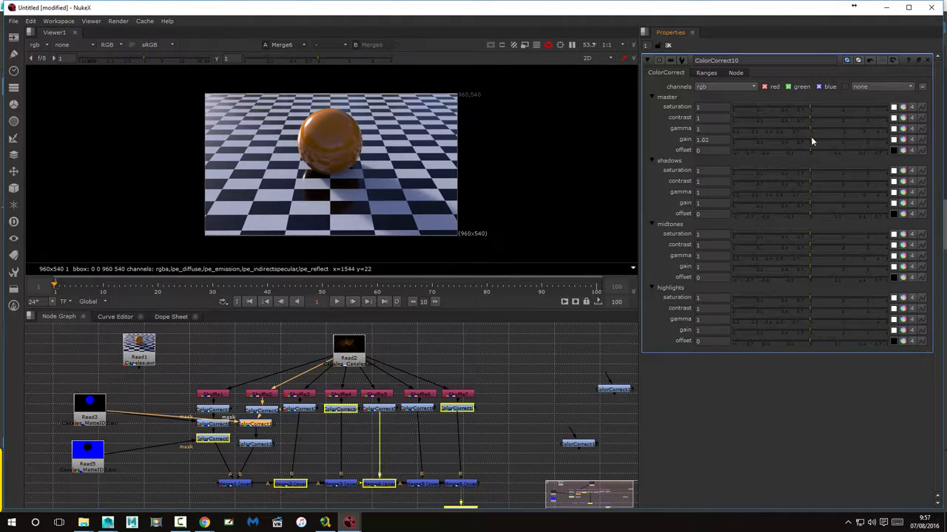
{"action": "left_click_drag", "start_coordinate": [810, 138], "coordinate": [801, 141]}
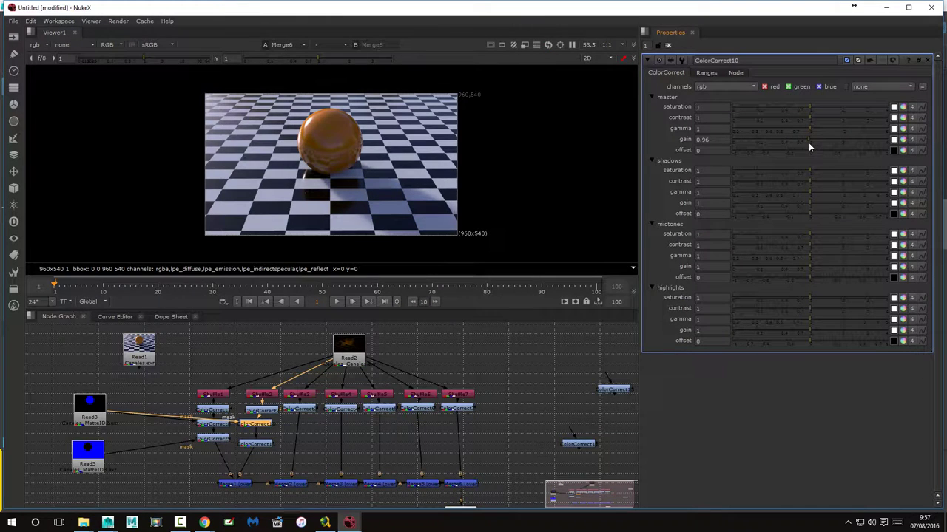
{"action": "key", "text": "ctrl+z"}
Review the mask channel list, then extract ColorCorrect10 and the node below it.
{"action": "left_click", "coordinate": [708, 73]}
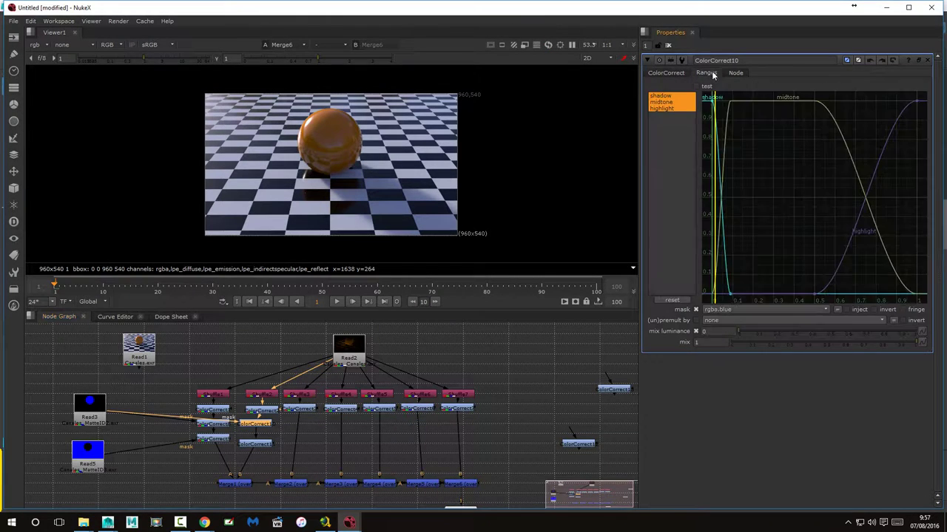
{"action": "left_click", "coordinate": [754, 309]}
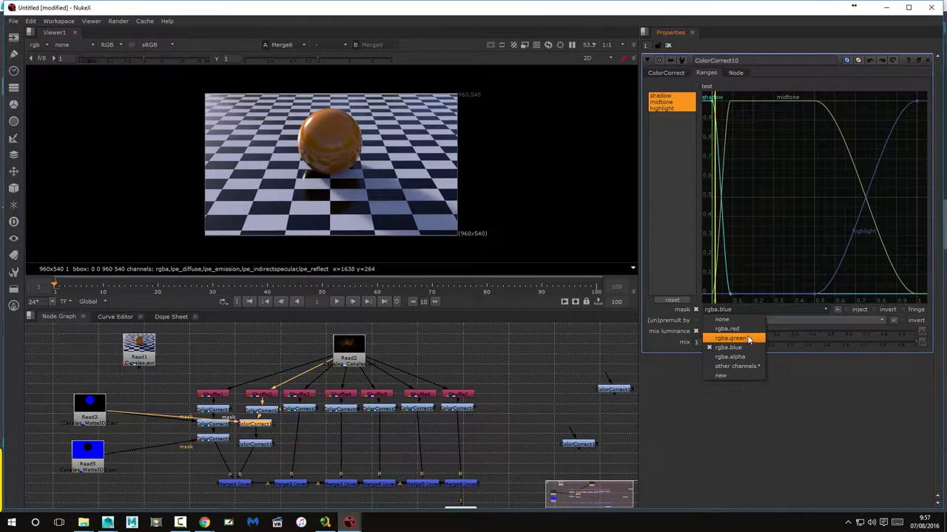
{"action": "mouse_move", "coordinate": [750, 368]}
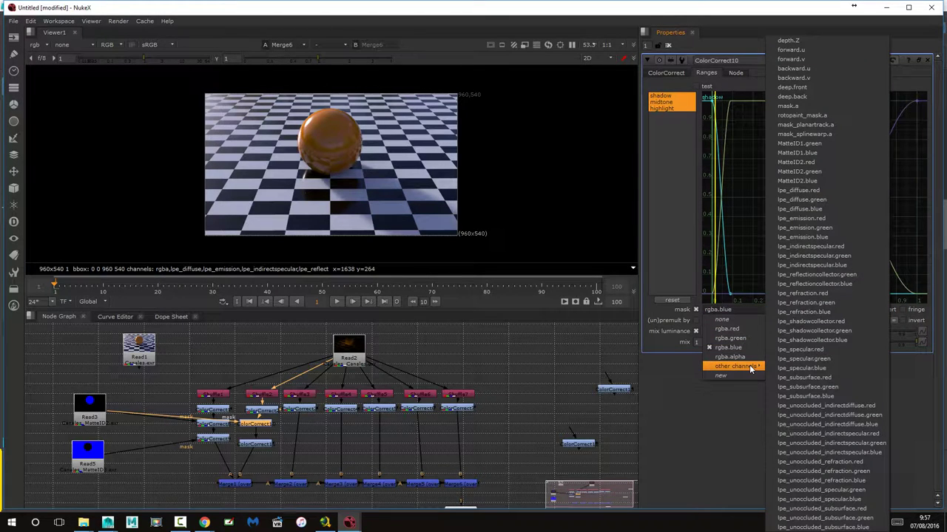
{"action": "left_click", "coordinate": [697, 411]}
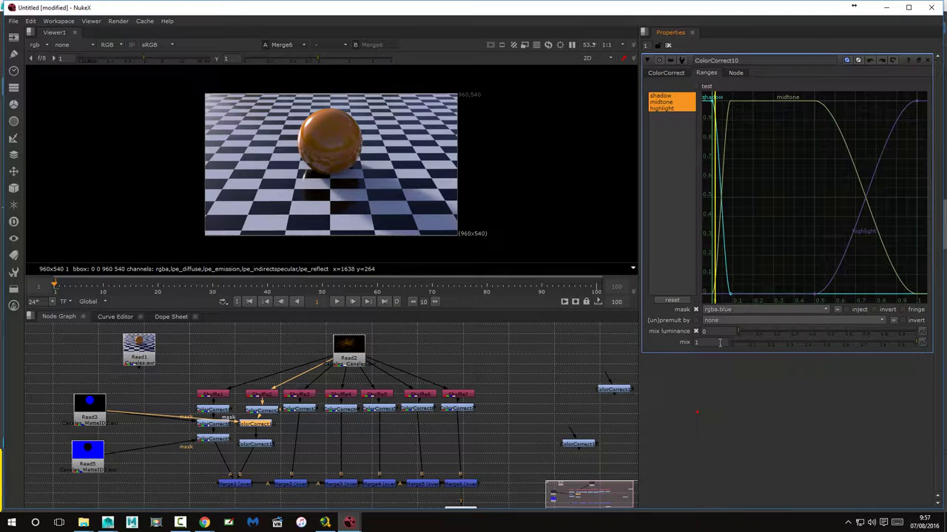
{"action": "left_click", "coordinate": [725, 313]}
{"action": "mouse_move", "coordinate": [745, 367]}
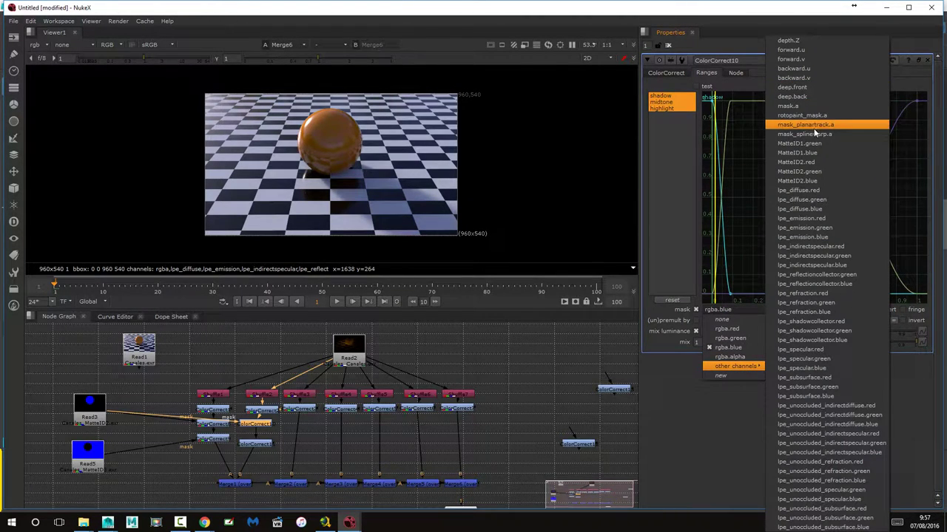
{"action": "left_click", "coordinate": [292, 479]}
{"action": "left_click", "coordinate": [266, 424]}
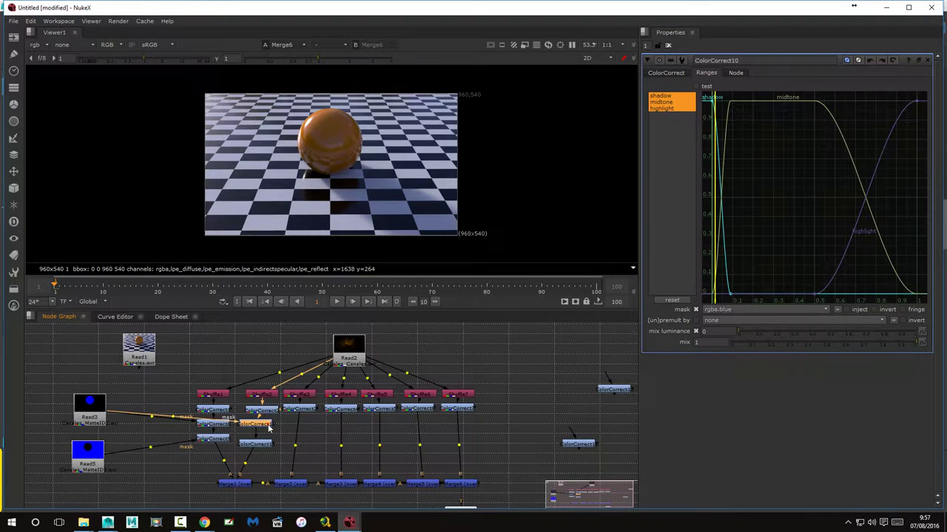
{"action": "key", "text": "ctrl+shift+x"}
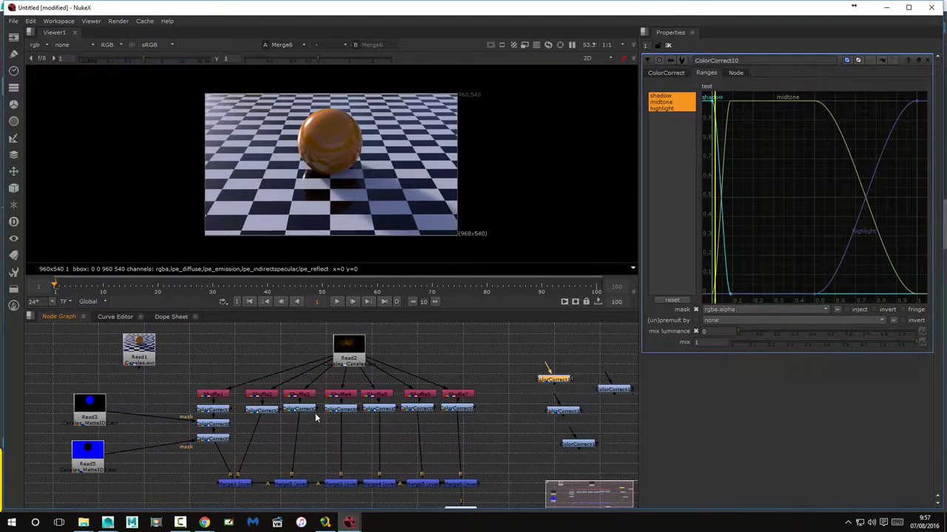
Insert ColorCorrect10 below ColorCorrect3, mask it by rgba.blue, and test master gain.
{"action": "mouse_move", "coordinate": [556, 379]}
{"action": "left_mouse_down"}
{"action": "mouse_move", "coordinate": [335, 435]}
{"action": "mouse_move", "coordinate": [93, 408]}
{"action": "left_mouse_up"}
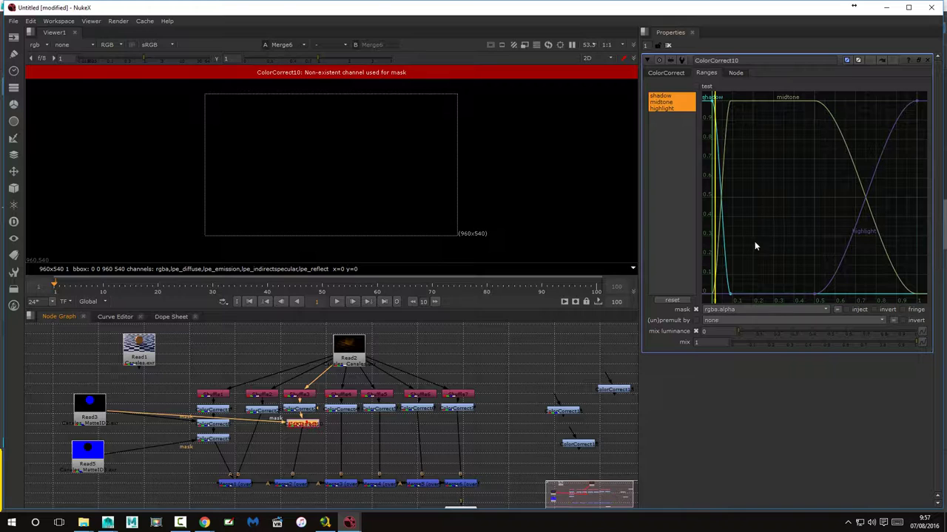
{"action": "left_click", "coordinate": [731, 311]}
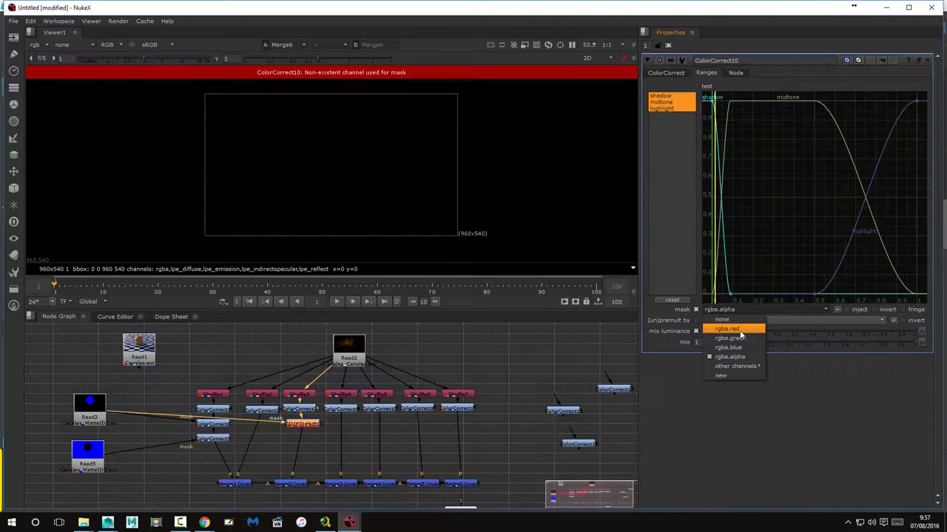
{"action": "left_click", "coordinate": [742, 346]}
{"action": "left_click", "coordinate": [668, 74]}
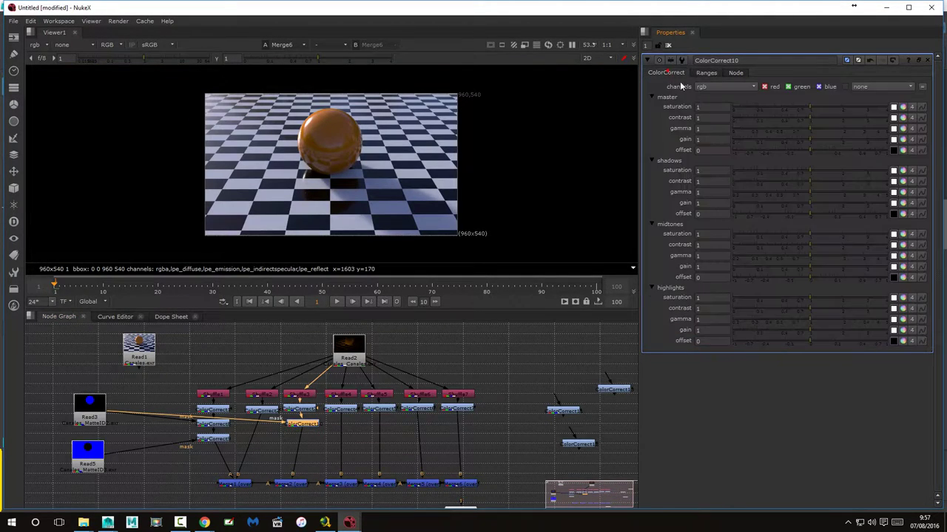
{"action": "mouse_move", "coordinate": [774, 139]}
{"action": "left_mouse_down"}
{"action": "mouse_move", "coordinate": [664, 150]}
{"action": "mouse_move", "coordinate": [868, 143]}
{"action": "mouse_move", "coordinate": [809, 139]}
{"action": "left_mouse_up"}
Insert the right-hand spare ColorCorrect beneath ColorCorrect10.
{"action": "left_click", "coordinate": [563, 411]}
{"action": "left_click_drag", "start_coordinate": [566, 402], "coordinate": [336, 457]}
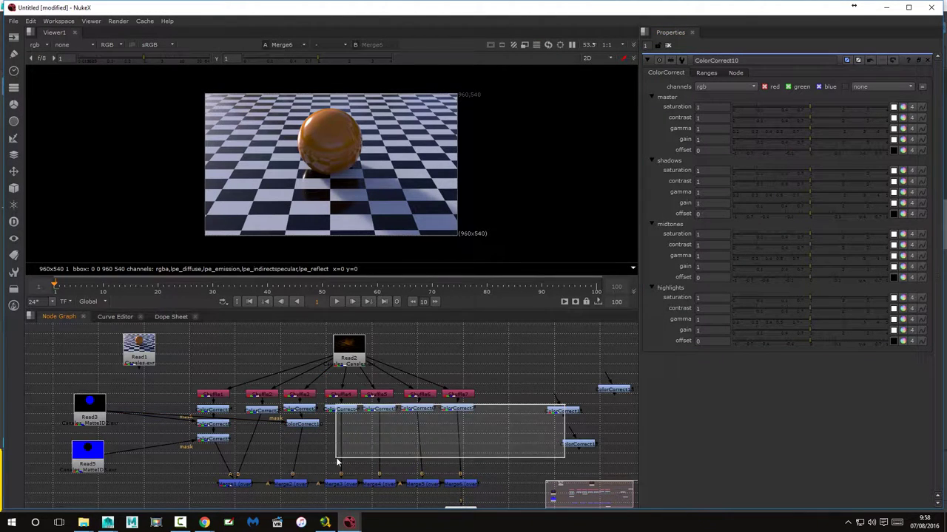
{"action": "mouse_move", "coordinate": [571, 412]}
{"action": "left_mouse_down"}
{"action": "mouse_move", "coordinate": [311, 445]}
{"action": "mouse_move", "coordinate": [95, 454]}
{"action": "left_mouse_up"}
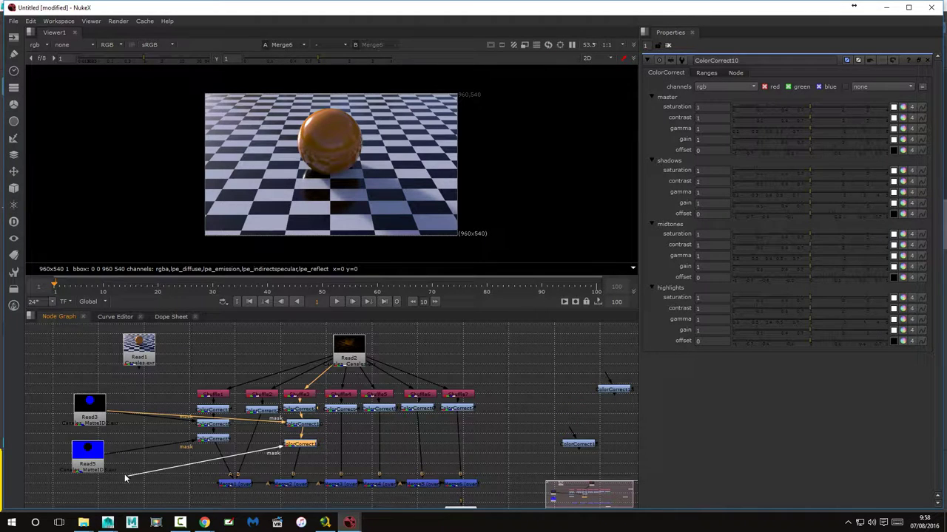
Set ColorCorrect11's mask channel to rgba.blue to clear the mask error.
{"action": "double_click", "coordinate": [295, 442]}
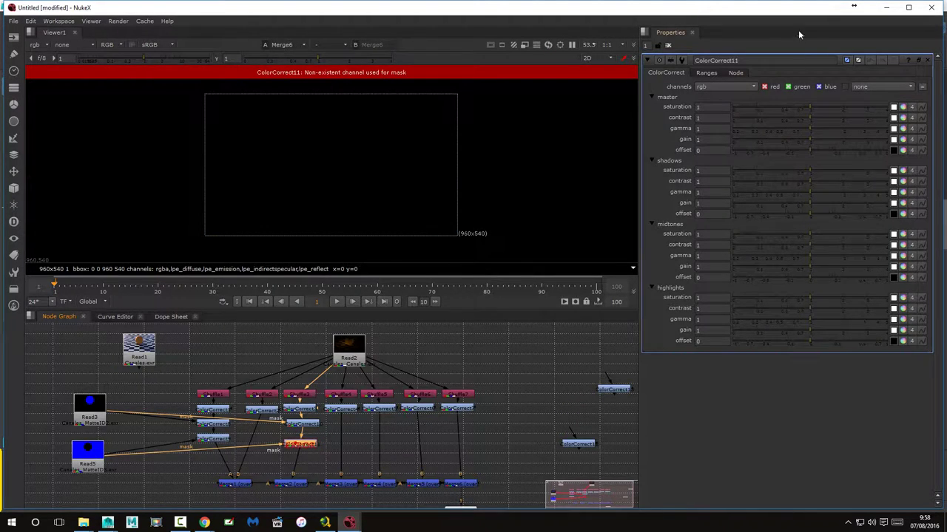
{"action": "left_click", "coordinate": [706, 73]}
{"action": "left_click", "coordinate": [722, 309]}
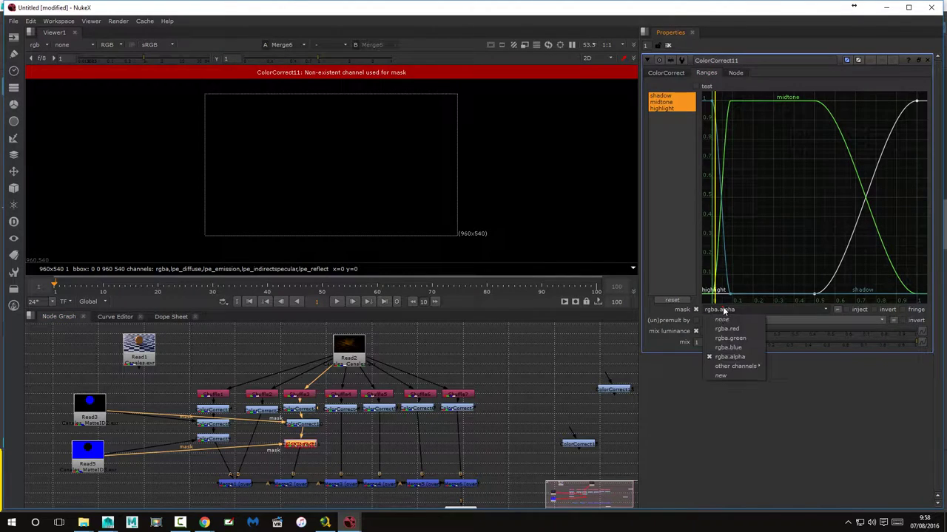
{"action": "left_click", "coordinate": [744, 348]}
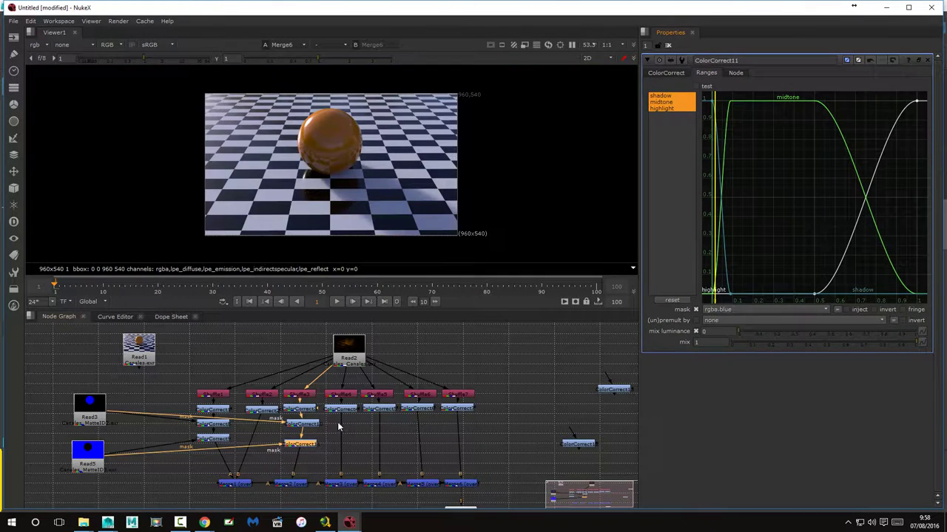
{"action": "left_click", "coordinate": [664, 73]}
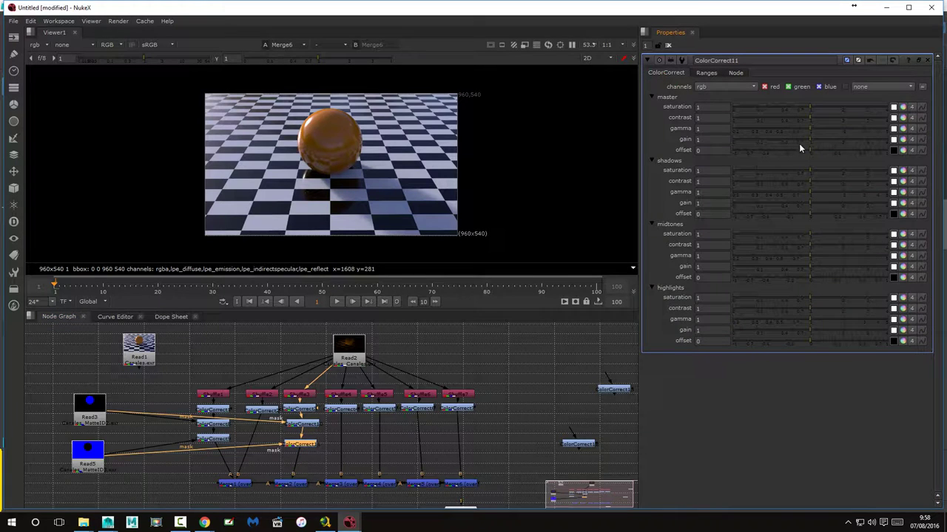
Test ColorCorrect11's master gain at 3.5 and 0, then reset it to 1.
{"action": "double_click", "coordinate": [699, 139]}
{"action": "type", "text": "3.5"}
{"action": "key", "text": "Return"}
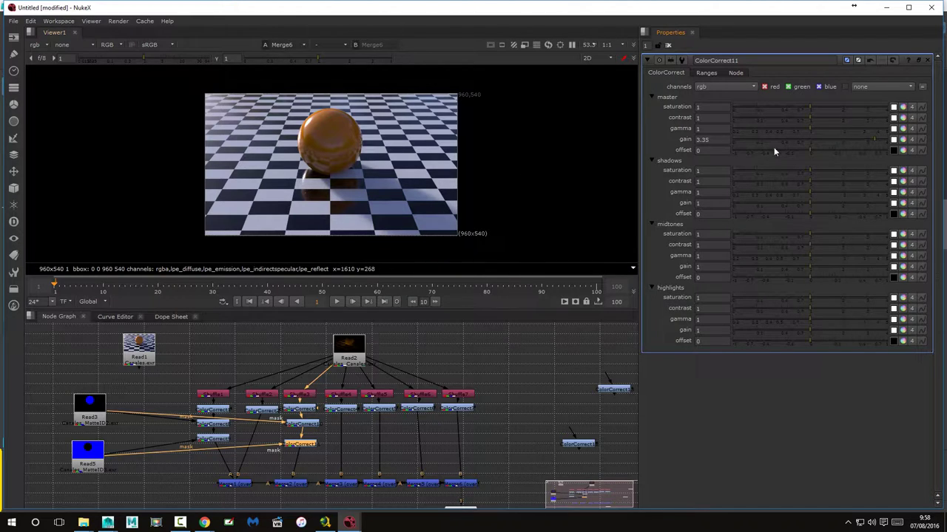
{"action": "mouse_move", "coordinate": [831, 139]}
{"action": "left_mouse_down"}
{"action": "mouse_move", "coordinate": [704, 136]}
{"action": "mouse_move", "coordinate": [809, 141]}
{"action": "left_mouse_up"}
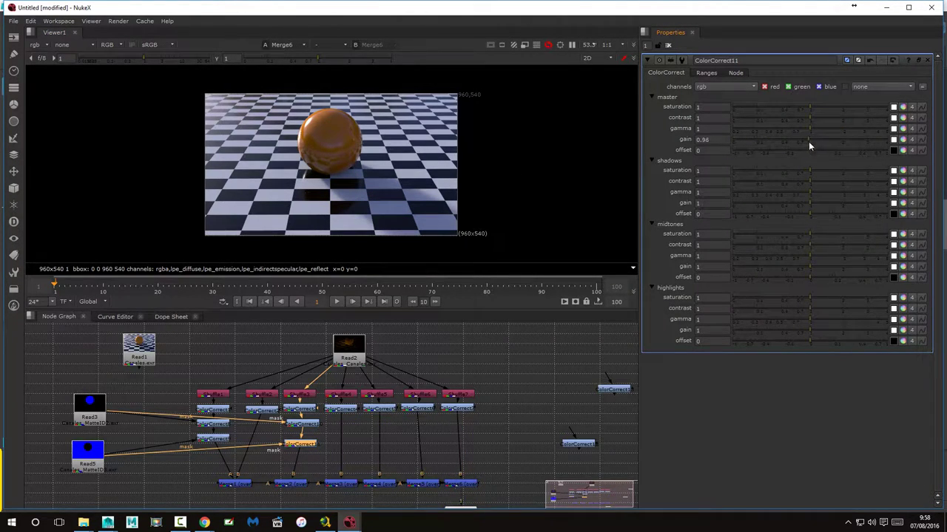
{"action": "left_click", "coordinate": [810, 141]}
Tidy ColorCorrect11's position in the graph and raise its master saturation to about 1.04.
{"action": "left_click_drag", "start_coordinate": [303, 446], "coordinate": [300, 445]}
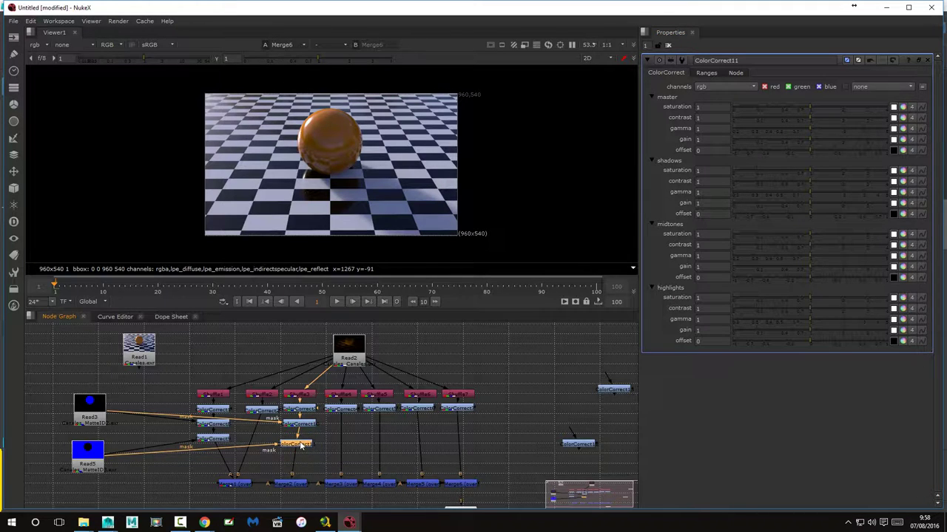
{"action": "left_click_drag", "start_coordinate": [300, 444], "coordinate": [302, 444]}
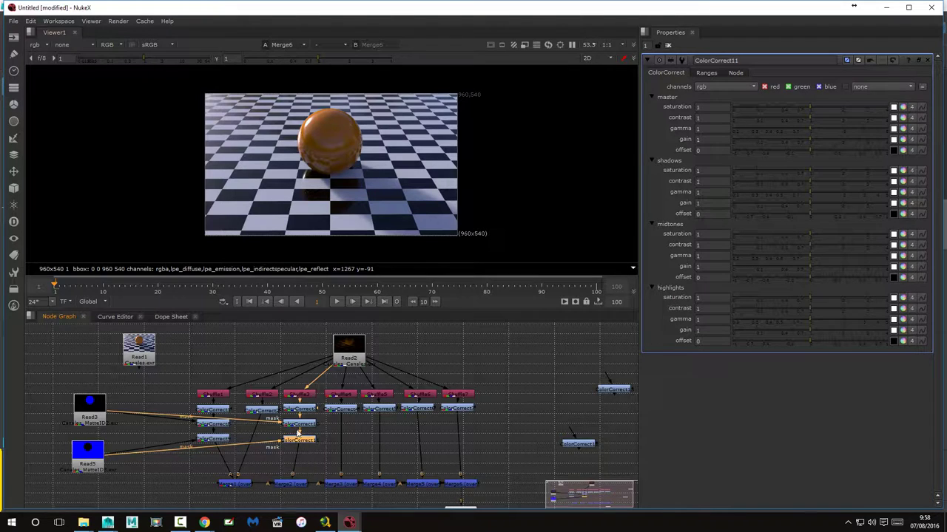
{"action": "mouse_move", "coordinate": [806, 108]}
{"action": "left_mouse_down"}
{"action": "mouse_move", "coordinate": [934, 112]}
{"action": "mouse_move", "coordinate": [813, 117]}
{"action": "left_mouse_up"}
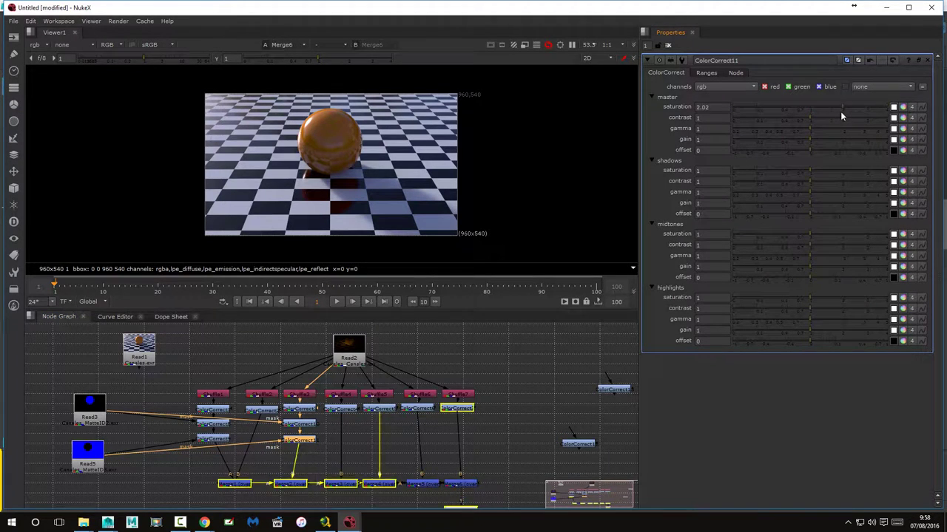
Try ColorCorrect3's master saturation at 4 and 0.12, settle it near 1.02, then select ColorCorrect1.
{"action": "double_click", "coordinate": [307, 409]}
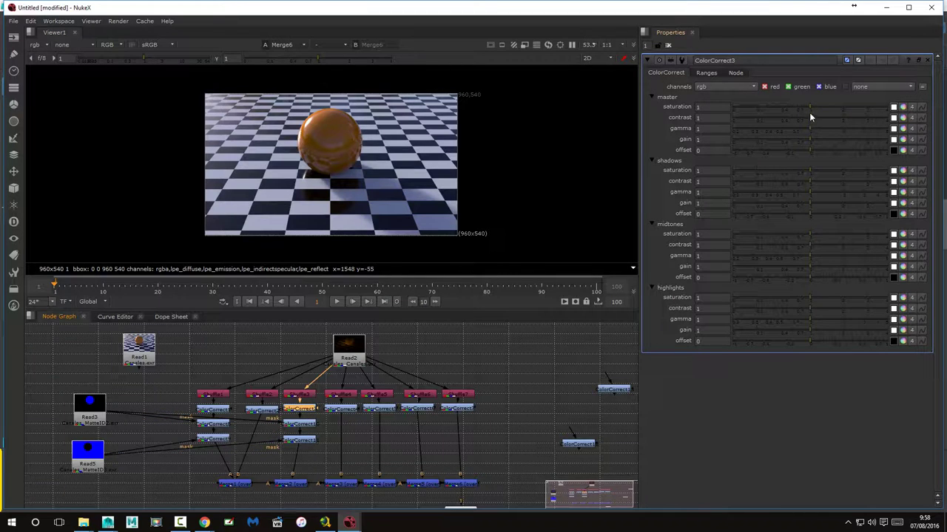
{"action": "mouse_move", "coordinate": [809, 105]}
{"action": "left_mouse_down"}
{"action": "mouse_move", "coordinate": [653, 105]}
{"action": "mouse_move", "coordinate": [879, 112]}
{"action": "left_mouse_up"}
{"action": "left_click", "coordinate": [809, 107]}
{"action": "left_click_drag", "start_coordinate": [812, 108], "coordinate": [846, 117]}
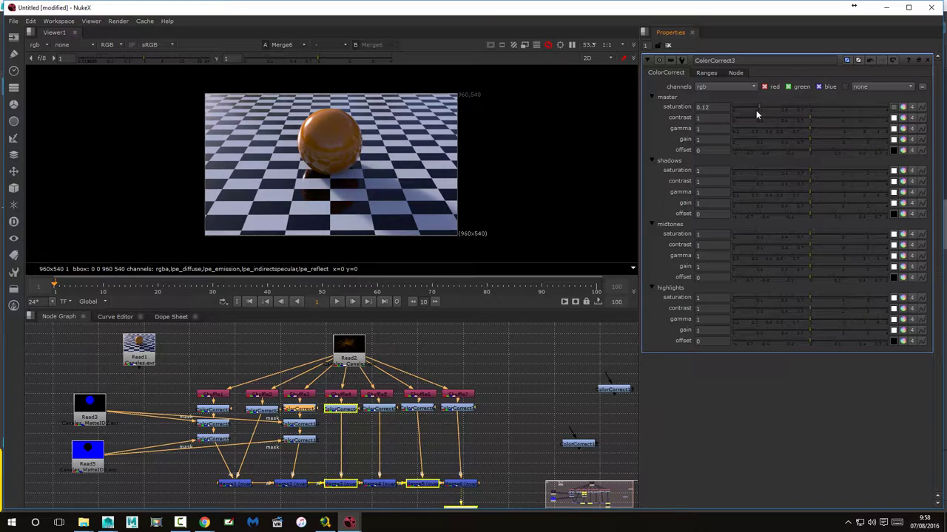
{"action": "left_click_drag", "start_coordinate": [846, 113], "coordinate": [811, 117]}
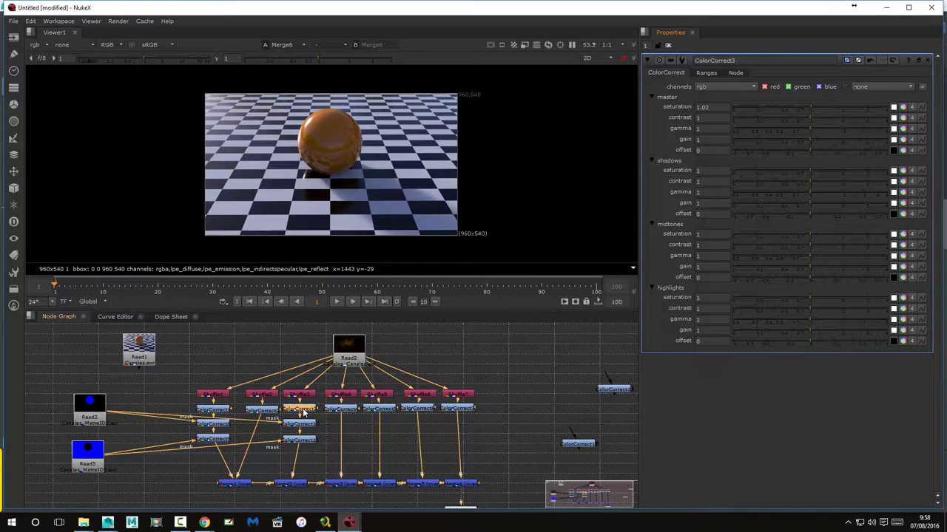
{"action": "left_click", "coordinate": [216, 411]}
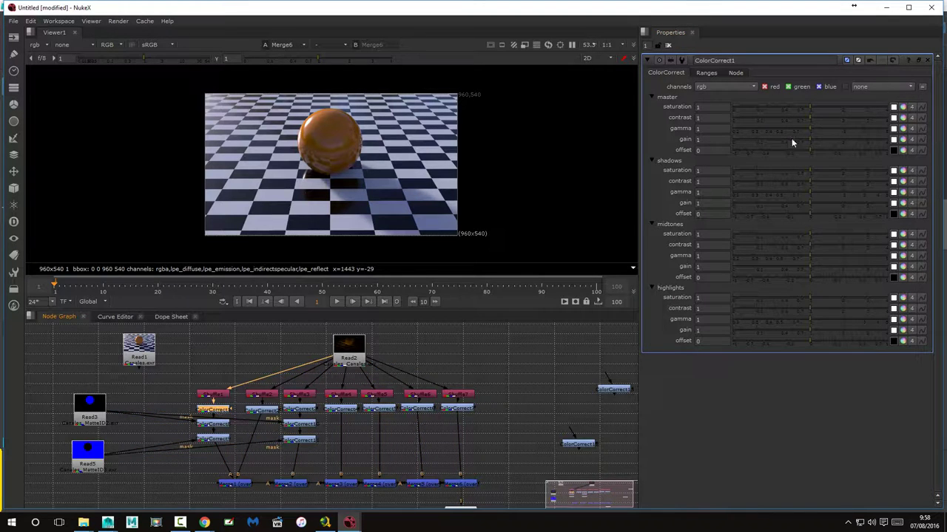
Set ColorCorrect1's master saturation back to 1, then open ColorCorrect8 and raise its master saturation.
{"action": "mouse_move", "coordinate": [811, 107]}
{"action": "left_mouse_down"}
{"action": "mouse_move", "coordinate": [866, 96]}
{"action": "mouse_move", "coordinate": [761, 104]}
{"action": "mouse_move", "coordinate": [809, 111]}
{"action": "left_mouse_up"}
{"action": "left_click", "coordinate": [713, 108]}
{"action": "type", "text": "1"}
{"action": "double_click", "coordinate": [213, 425]}
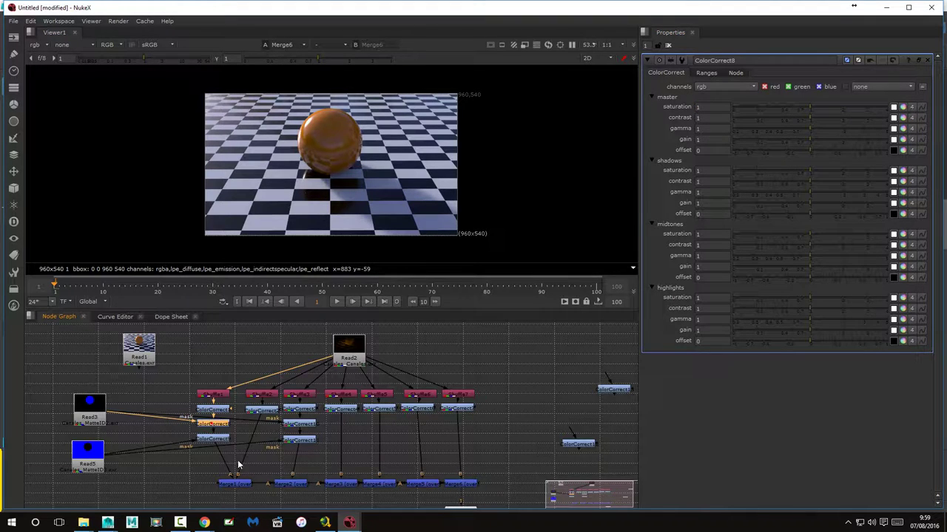
{"action": "mouse_move", "coordinate": [815, 107]}
{"action": "left_mouse_down"}
{"action": "mouse_move", "coordinate": [883, 107]}
{"action": "mouse_move", "coordinate": [780, 110]}
{"action": "mouse_move", "coordinate": [810, 113]}
{"action": "left_mouse_up"}
Set ColorCorrect8's per-channel master saturation to 0.07, 2.02, 0.004, 0.9; shadows saturation 1.62, contrast 1.48.
{"action": "left_click", "coordinate": [902, 108]}
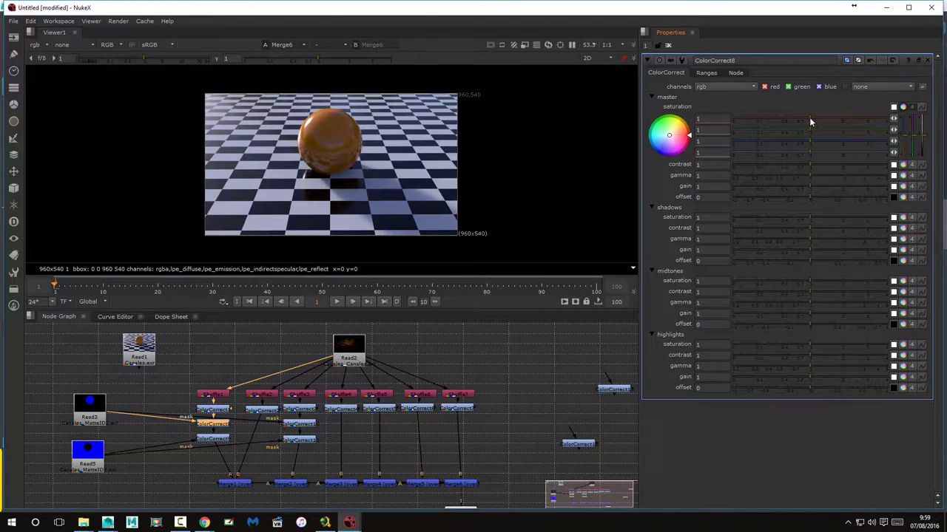
{"action": "left_click_drag", "start_coordinate": [810, 119], "coordinate": [875, 121]}
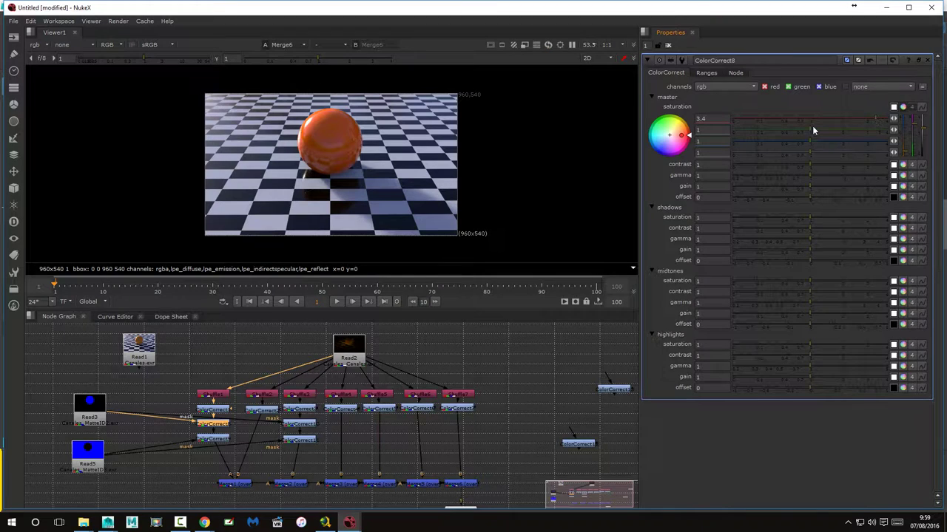
{"action": "left_click_drag", "start_coordinate": [811, 130], "coordinate": [742, 129]}
{"action": "mouse_move", "coordinate": [808, 141]}
{"action": "left_mouse_down"}
{"action": "mouse_move", "coordinate": [740, 141]}
{"action": "mouse_move", "coordinate": [840, 128]}
{"action": "mouse_move", "coordinate": [748, 115]}
{"action": "left_mouse_up"}
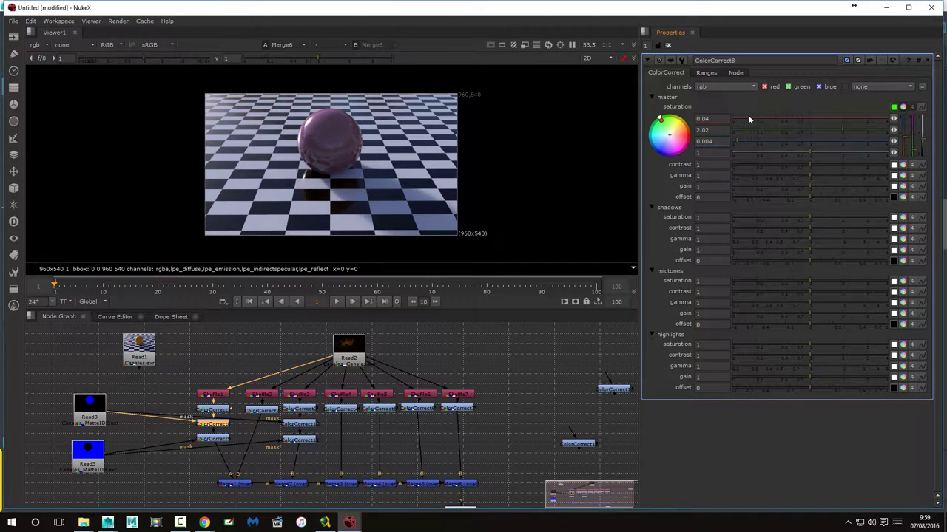
{"action": "left_click_drag", "start_coordinate": [809, 154], "coordinate": [806, 157]}
{"action": "mouse_move", "coordinate": [810, 218]}
{"action": "left_mouse_down"}
{"action": "mouse_move", "coordinate": [835, 216]}
{"action": "mouse_move", "coordinate": [838, 229]}
{"action": "left_mouse_up"}
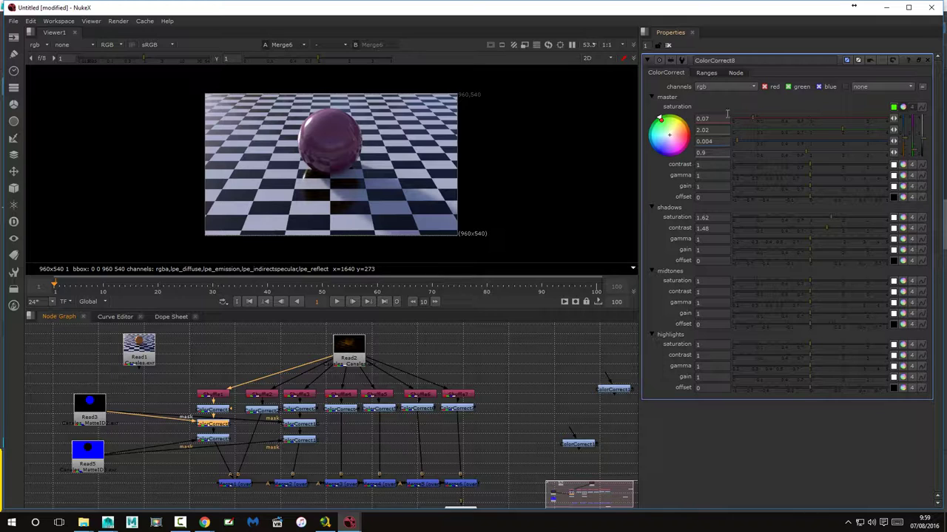
{"action": "left_click", "coordinate": [902, 108]}
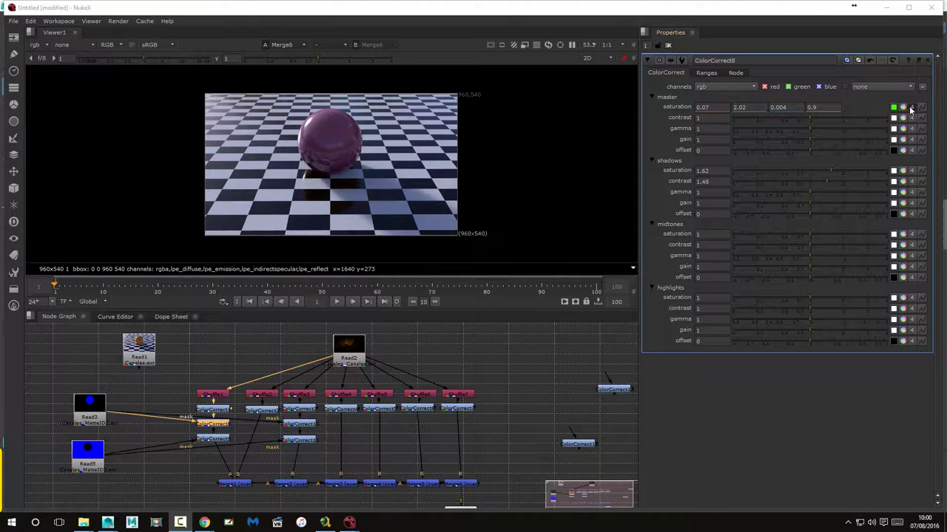
Type 1 into ColorCorrect8's first three master saturation fields.
{"action": "left_click", "coordinate": [902, 109]}
{"action": "left_click", "coordinate": [903, 108]}
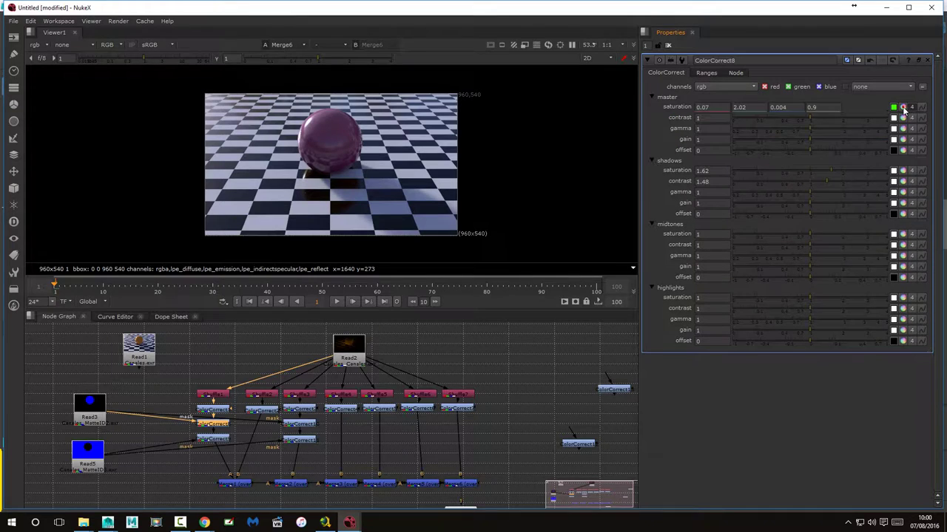
{"action": "double_click", "coordinate": [720, 107]}
{"action": "type", "text": "1"}
{"action": "key", "text": "Return"}
{"action": "double_click", "coordinate": [755, 108]}
{"action": "type", "text": "1"}
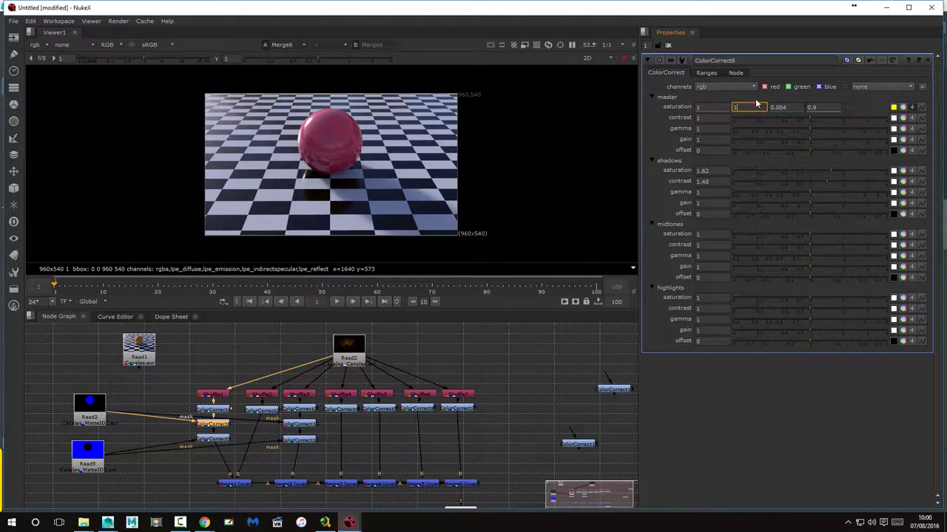
{"action": "key", "text": "Tab"}
{"action": "type", "text": "1"}
{"action": "key", "text": "Tab"}
{"action": "type", "text": "1"}
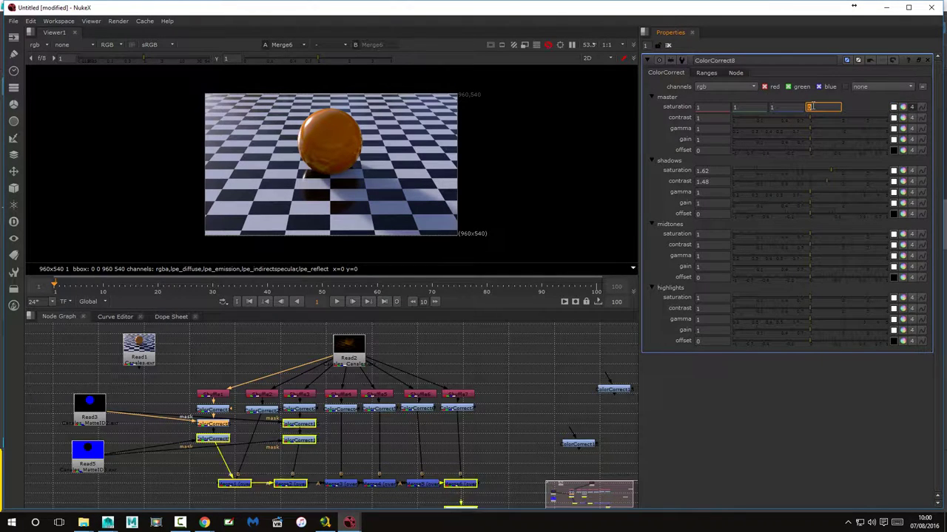
{"action": "type", "text": "0"}
Enter 0 in the master saturation fields, turning the ball grey.
{"action": "key", "text": "shift+Tab"}
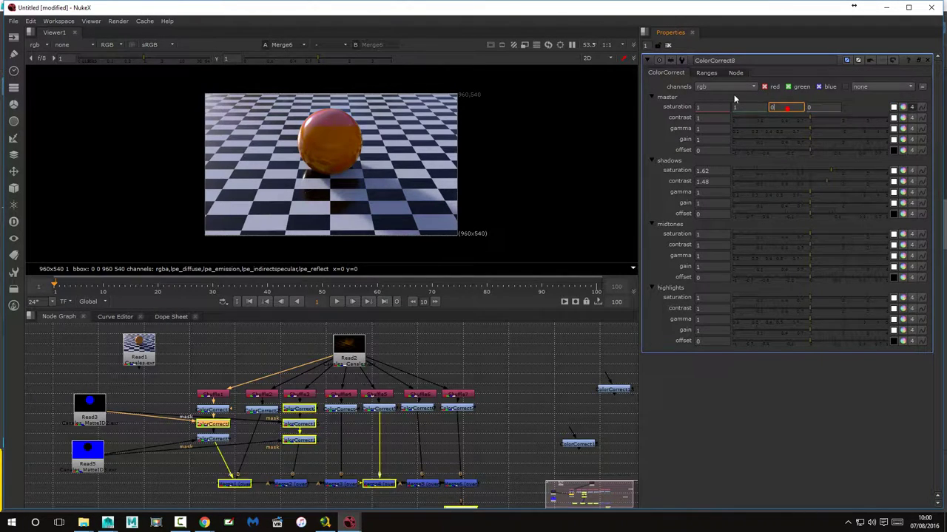
{"action": "type", "text": "0"}
{"action": "key", "text": "shift+Tab"}
{"action": "type", "text": "0"}
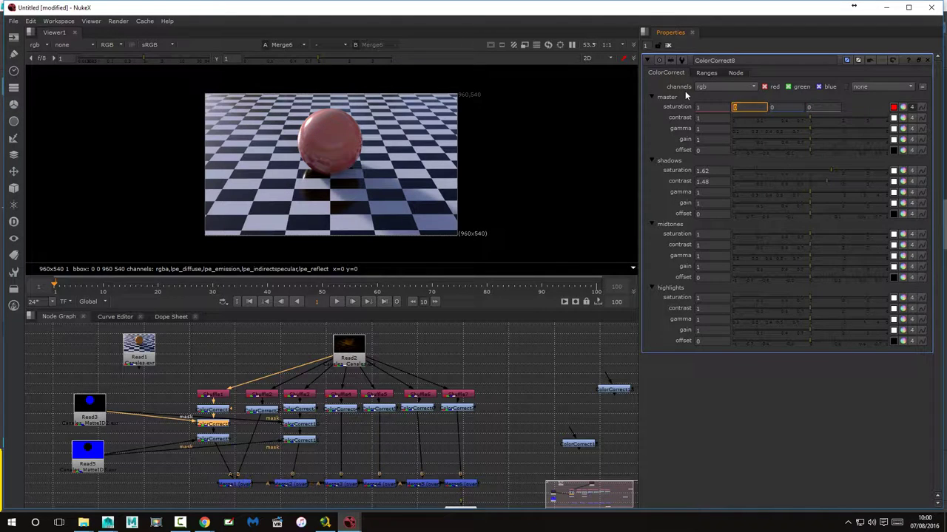
{"action": "key", "text": "shift+Tab"}
{"action": "type", "text": "0"}
{"action": "key", "text": "Return"}
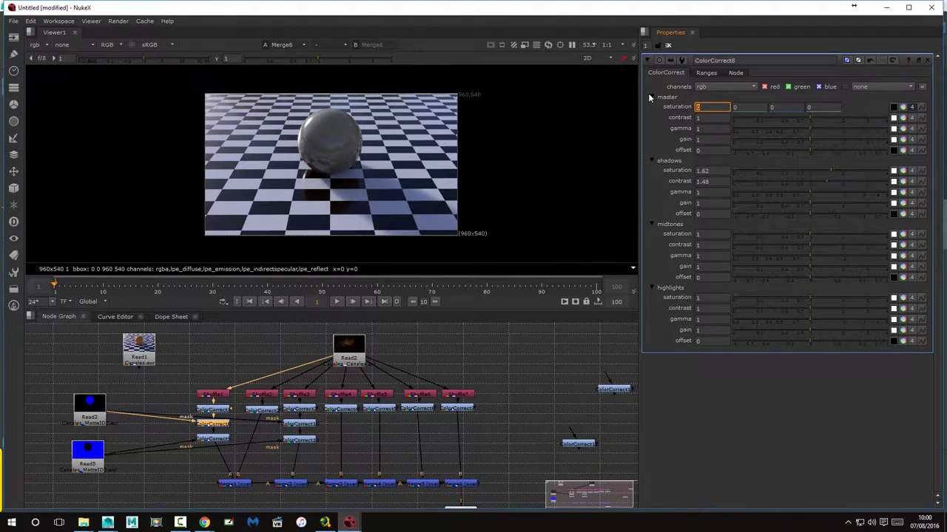
Dismiss the sign-in notification and undo ColorCorrect8 back to saturation and contrast of 1.
{"action": "left_click", "coordinate": [494, 399]}
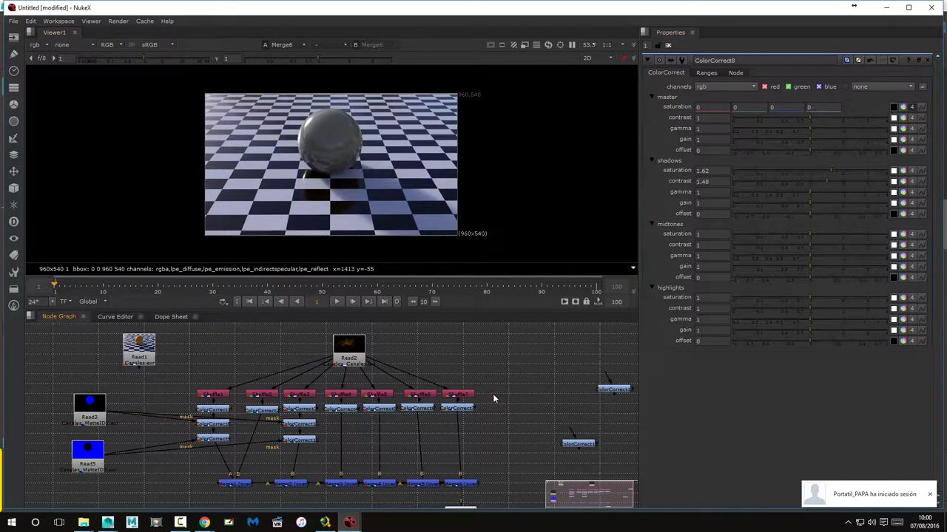
{"action": "left_click", "coordinate": [929, 494]}
{"action": "key", "text": "ctrl+z"}
{"action": "key", "text": "ctrl+z"}
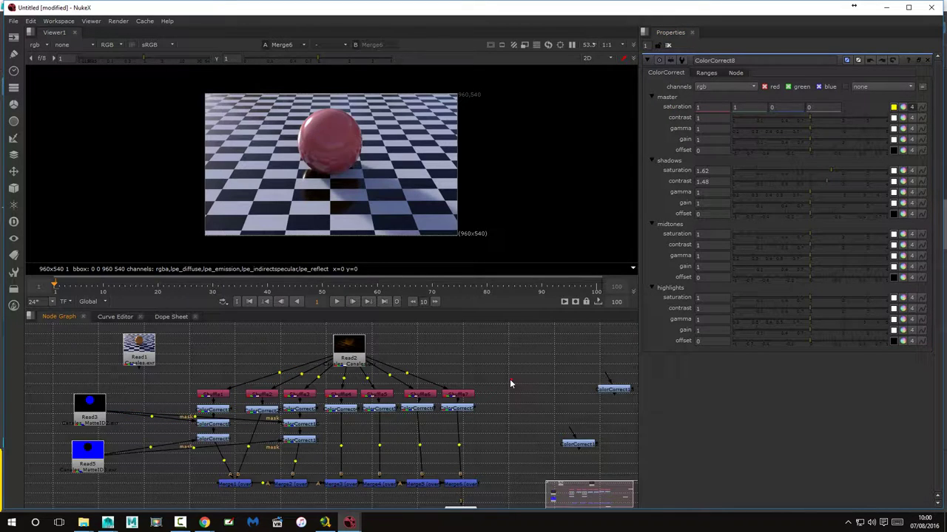
{"action": "key", "text": "ctrl+z"}
{"action": "key", "text": "ctrl+z"}
{"action": "key", "text": "ctrl+z"}
{"action": "key", "text": "ctrl+z"}
{"action": "key", "text": "ctrl+z"}
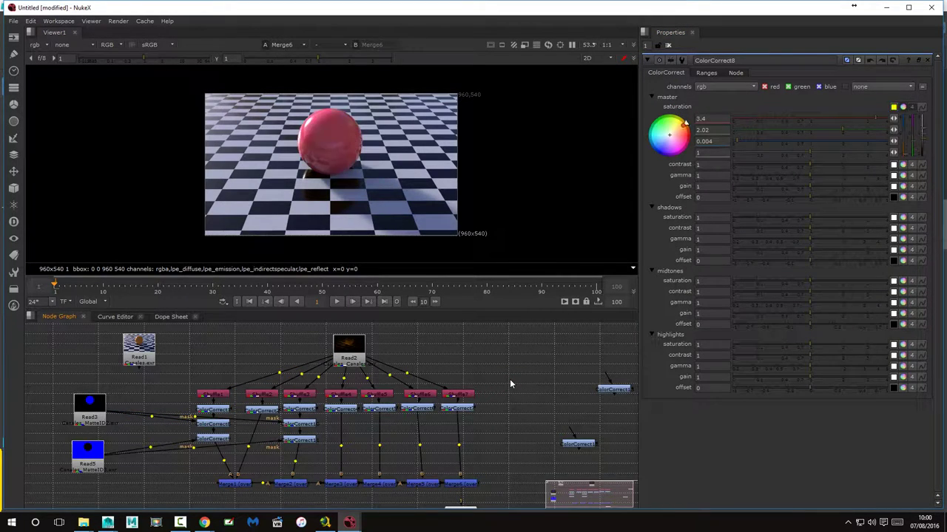
{"action": "key", "text": "ctrl+z"}
{"action": "key", "text": "ctrl+z"}
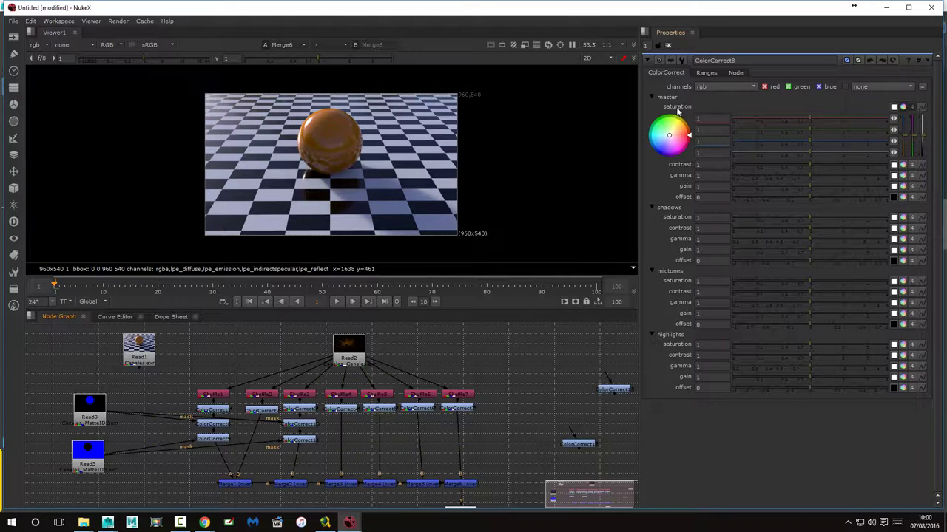
{"action": "left_click", "coordinate": [903, 108]}
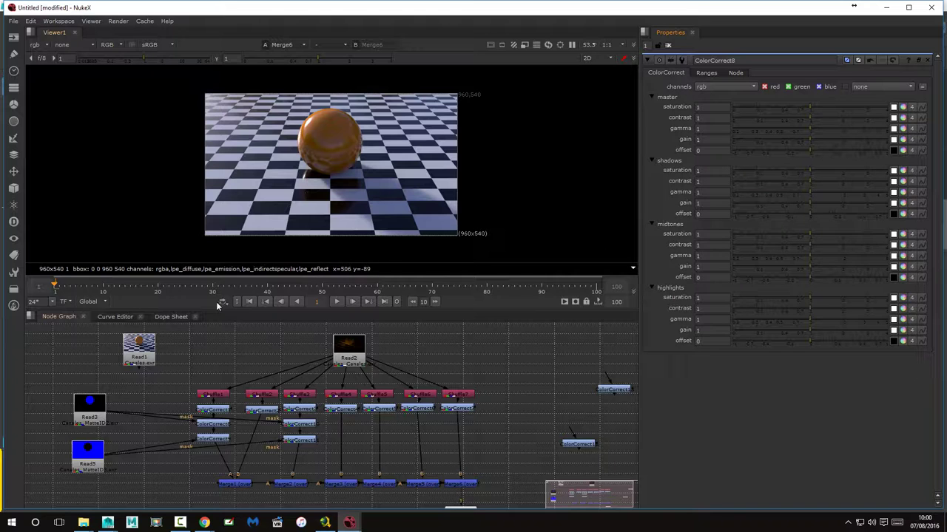
Move Read1 aside and delete the two stray ColorCorrect nodes.
{"action": "mouse_move", "coordinate": [132, 353]}
{"action": "left_mouse_down"}
{"action": "mouse_move", "coordinate": [518, 352]}
{"action": "mouse_move", "coordinate": [437, 369]}
{"action": "mouse_move", "coordinate": [529, 449]}
{"action": "left_mouse_up"}
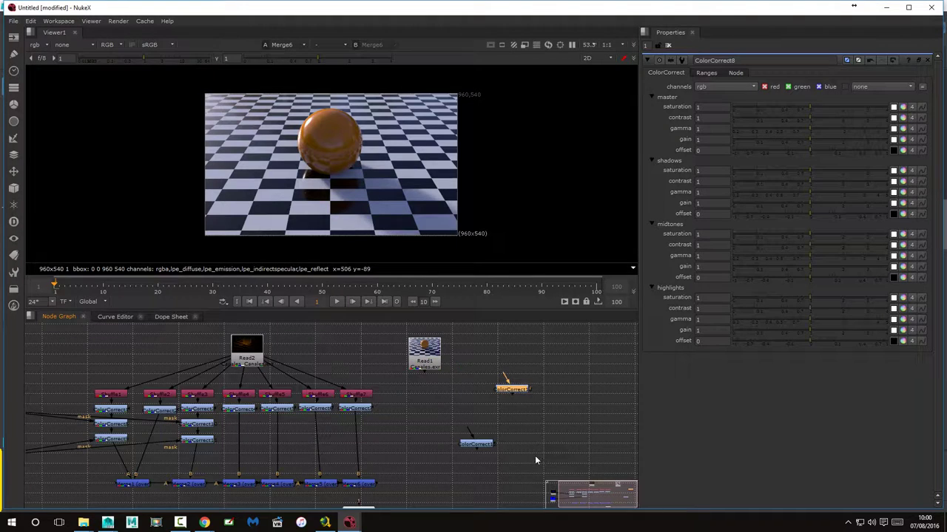
{"action": "key", "text": "Delete"}
{"action": "left_click", "coordinate": [474, 445]}
{"action": "key", "text": "Delete"}
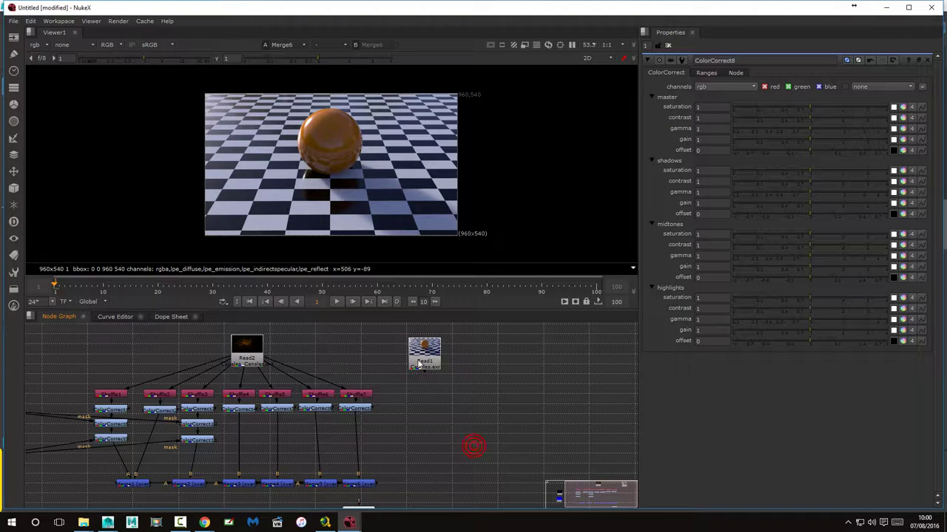
Position Read1 beside the Merge chain near Viewer1.
{"action": "left_click_drag", "start_coordinate": [422, 354], "coordinate": [449, 367]}
{"action": "left_click_drag", "start_coordinate": [443, 423], "coordinate": [433, 381]}
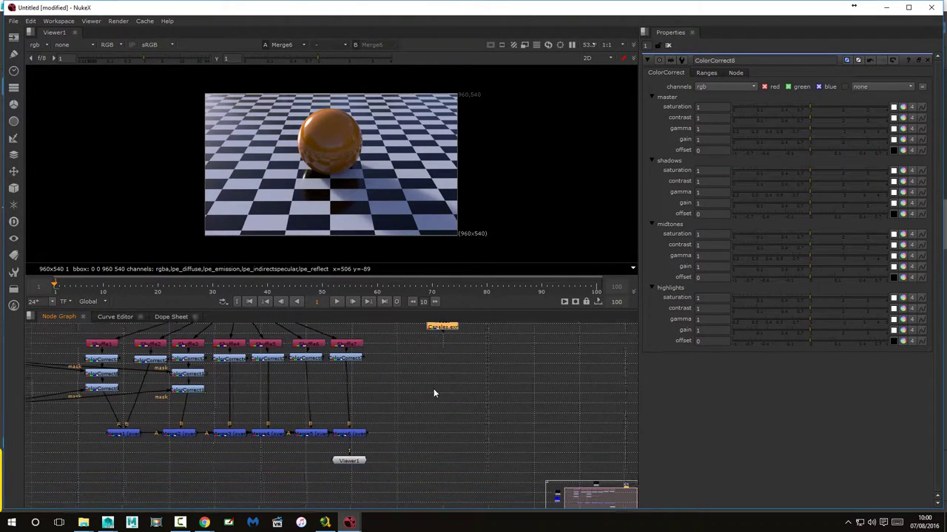
{"action": "left_click_drag", "start_coordinate": [442, 329], "coordinate": [493, 375]}
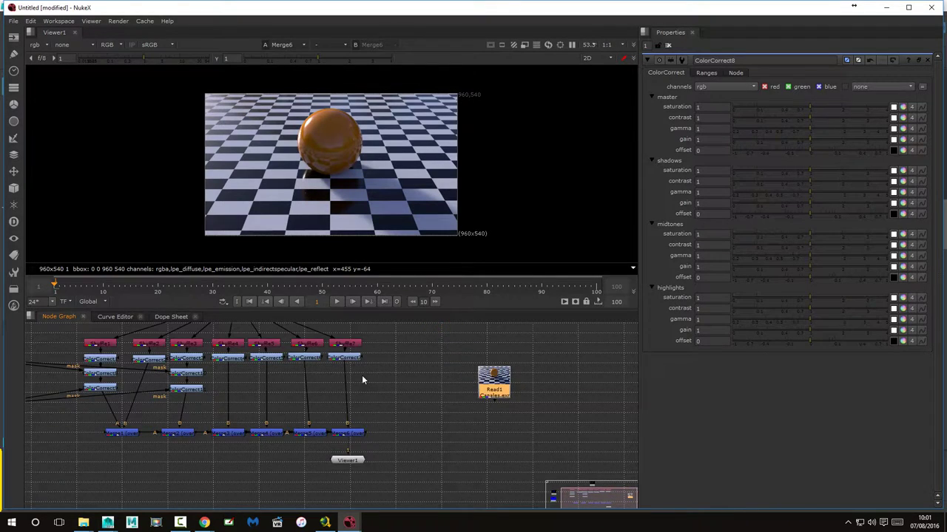
{"action": "mouse_move", "coordinate": [364, 378]}
{"action": "left_mouse_down"}
{"action": "mouse_move", "coordinate": [430, 437]}
{"action": "mouse_move", "coordinate": [370, 387]}
{"action": "left_mouse_up"}
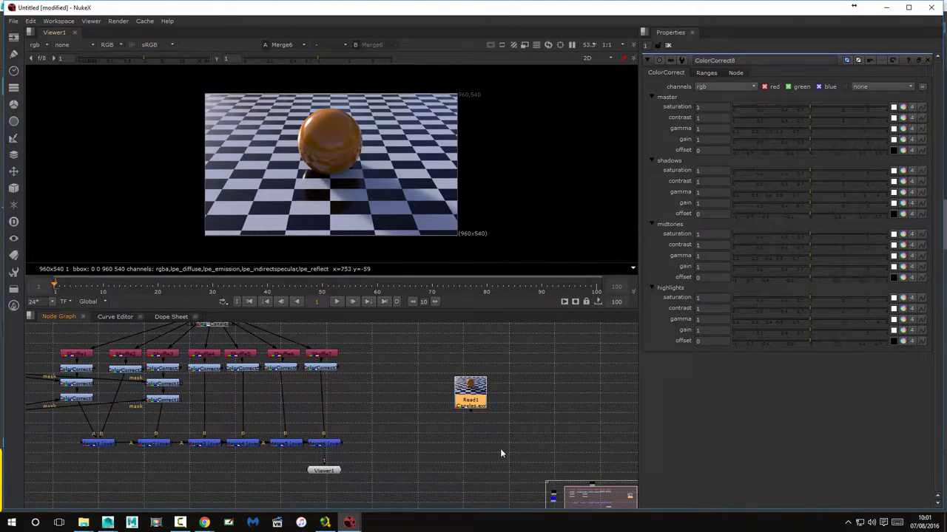
{"action": "mouse_move", "coordinate": [473, 391]}
{"action": "left_mouse_down"}
{"action": "mouse_move", "coordinate": [430, 381]}
{"action": "mouse_move", "coordinate": [443, 361]}
{"action": "left_mouse_up"}
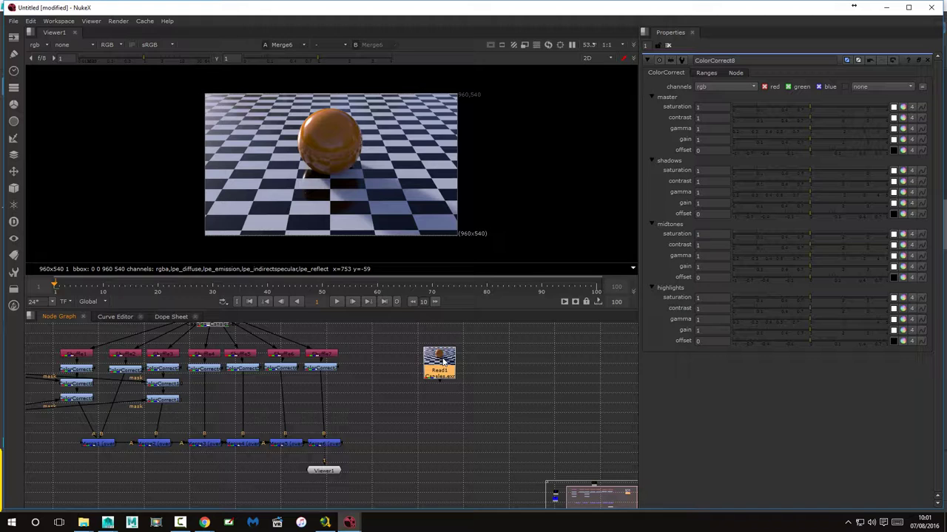
Toggle the Viewer between the original Read1 render and the Merge6 comp, ending on Read1.
{"action": "key", "text": "1"}
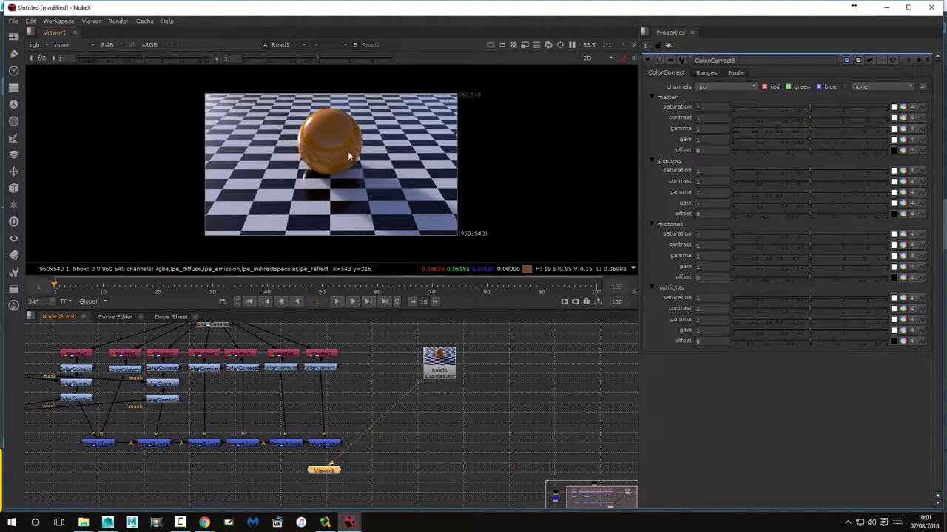
{"action": "left_click", "coordinate": [324, 444]}
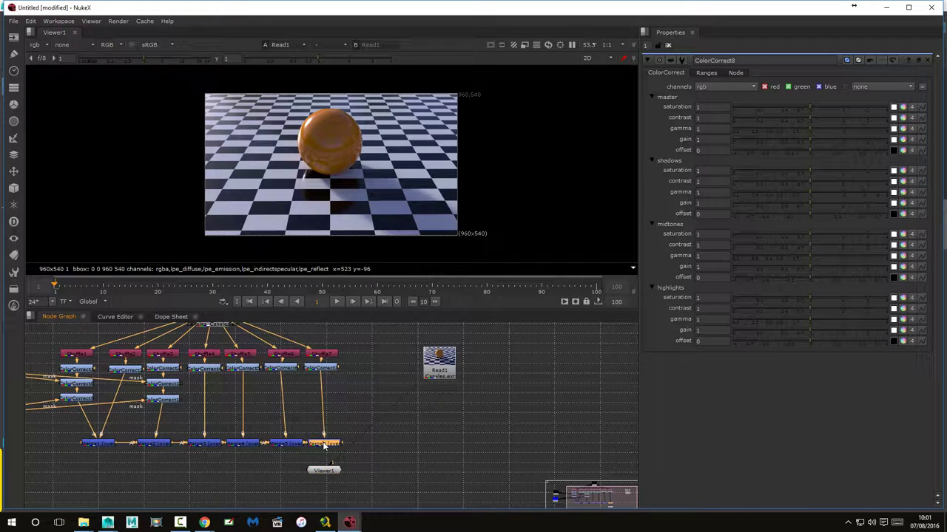
{"action": "key", "text": "1"}
{"action": "left_click", "coordinate": [448, 355]}
{"action": "key", "text": "1"}
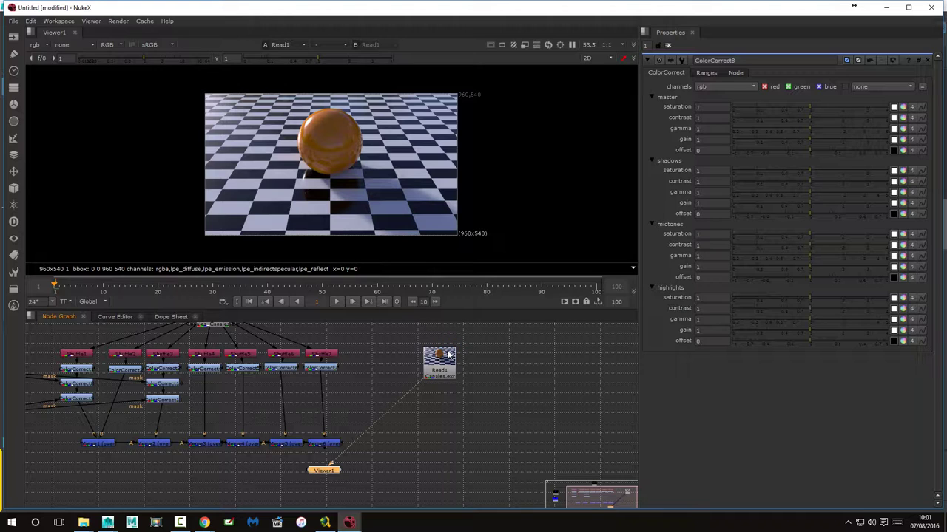
Compare the rebuilt merge result against the original Read1 render in the viewer.
{"action": "left_click", "coordinate": [325, 443]}
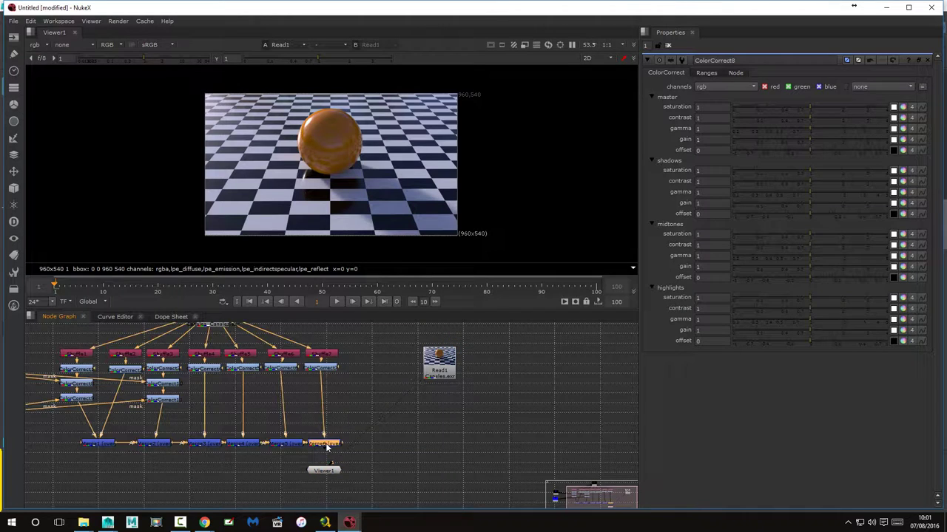
{"action": "key", "text": "1"}
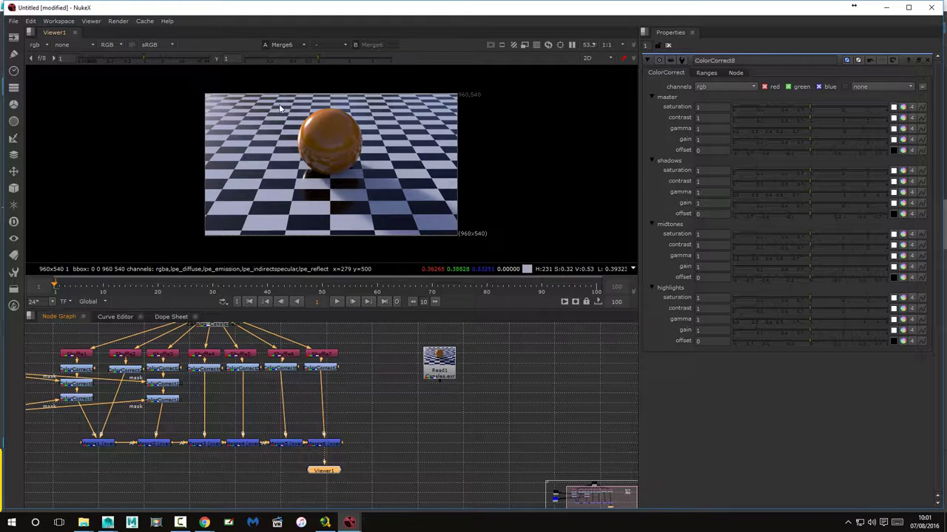
{"action": "left_click", "coordinate": [438, 363]}
{"action": "key", "text": "1"}
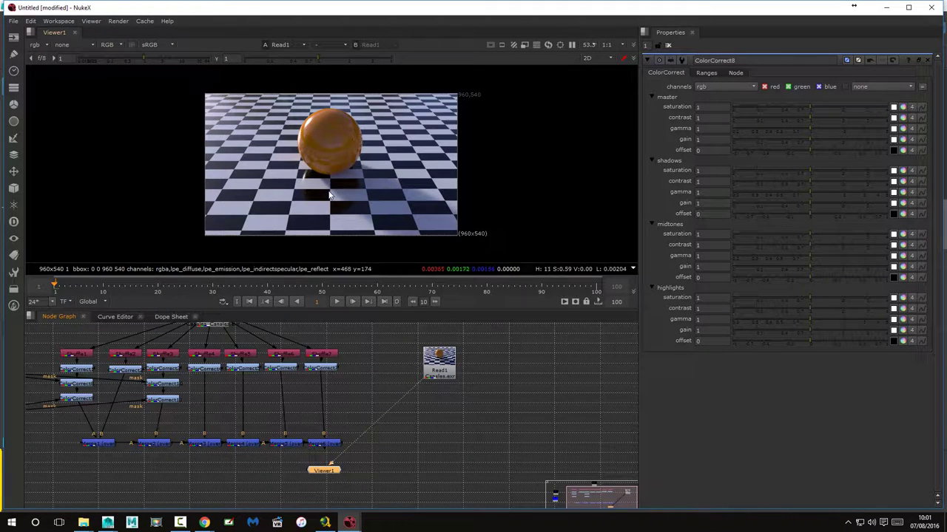
In Maya's RenderMan settings, select the unoccluded LPE channels from diffuse through refraction.
{"action": "mouse_move", "coordinate": [111, 521]}
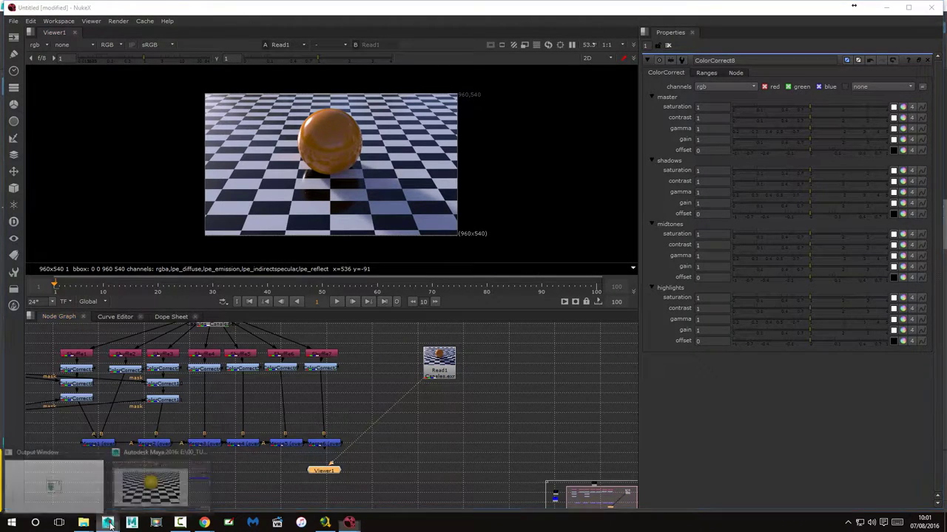
{"action": "left_click", "coordinate": [145, 449]}
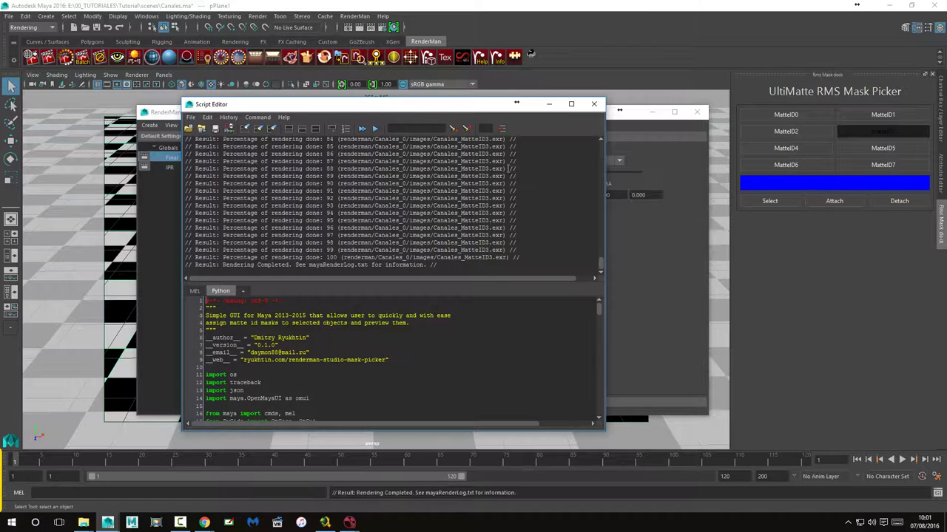
{"action": "left_click", "coordinate": [593, 104]}
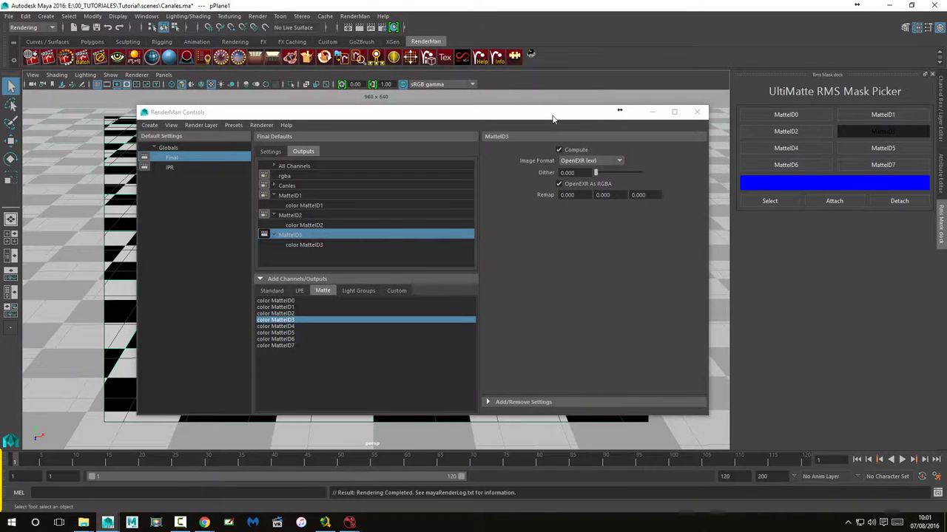
{"action": "left_click_drag", "start_coordinate": [555, 117], "coordinate": [548, 109]}
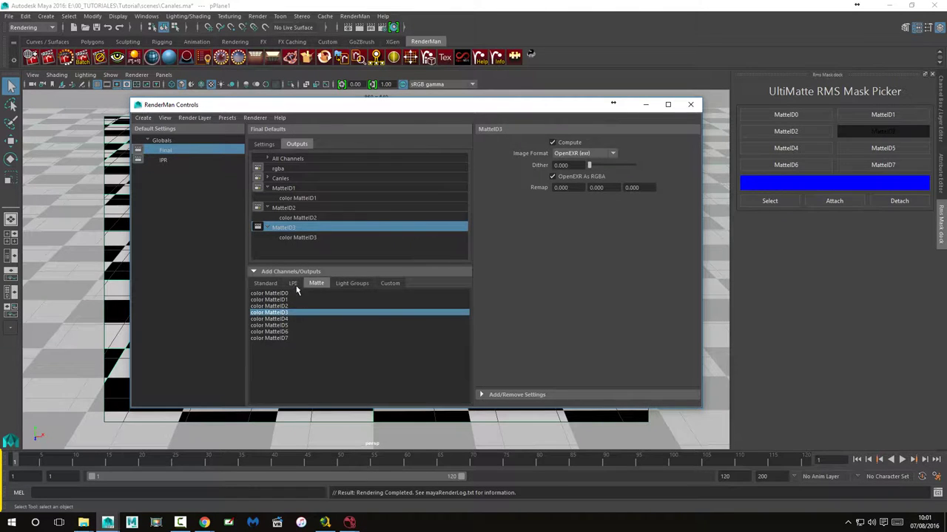
{"action": "left_click", "coordinate": [294, 284]}
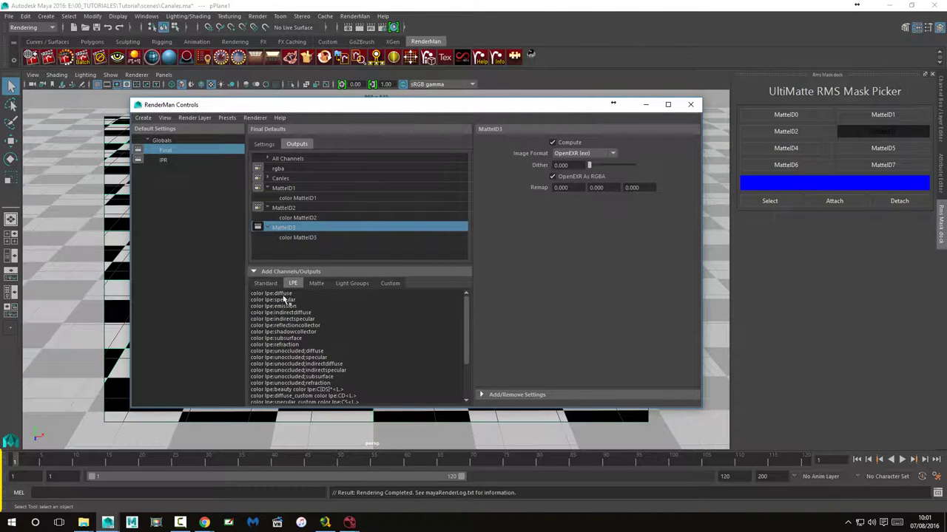
{"action": "left_click", "coordinate": [281, 345]}
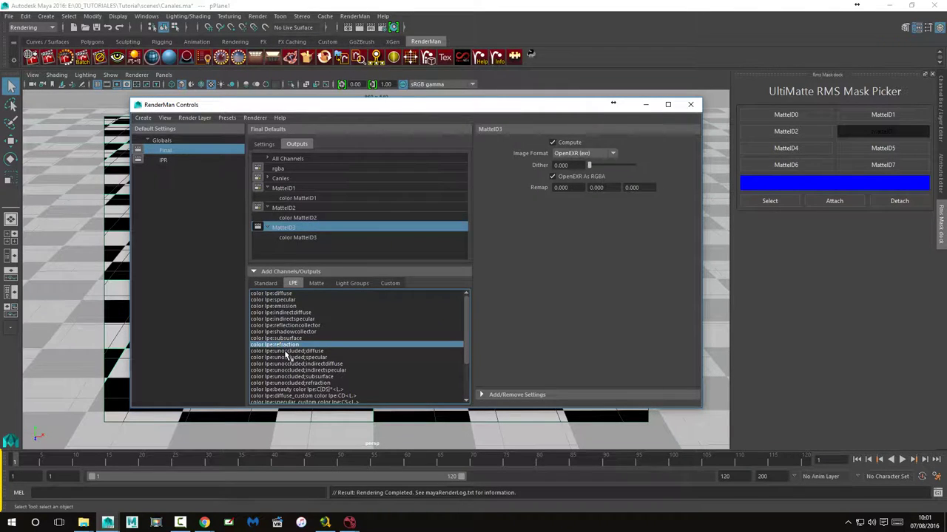
{"action": "left_click", "coordinate": [287, 352]}
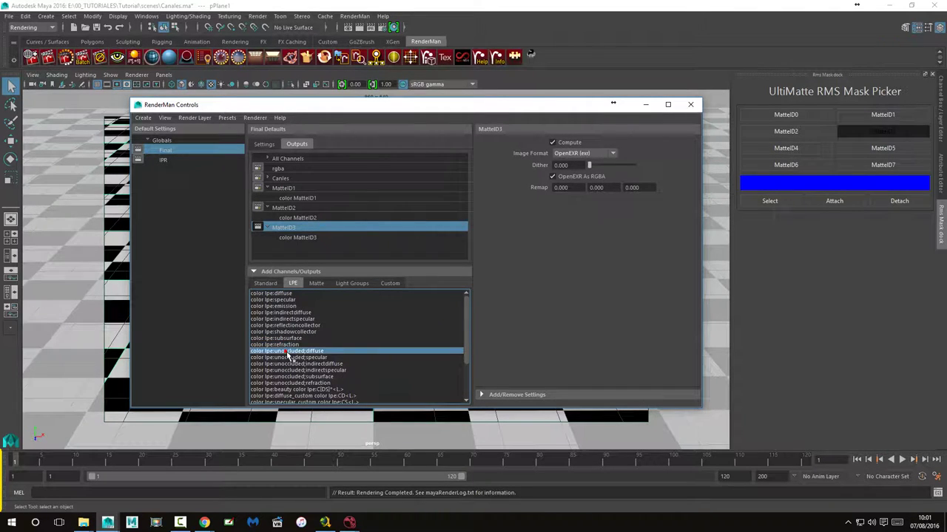
{"action": "left_click", "coordinate": [304, 384], "text": "shift"}
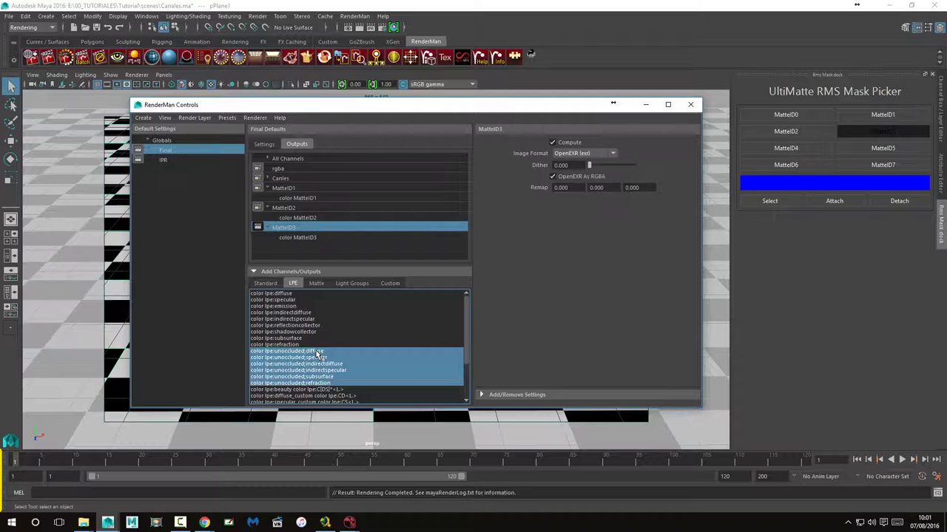
Combine the selected unoccluded LPE channels into a single output.
{"action": "right_click", "coordinate": [320, 358]}
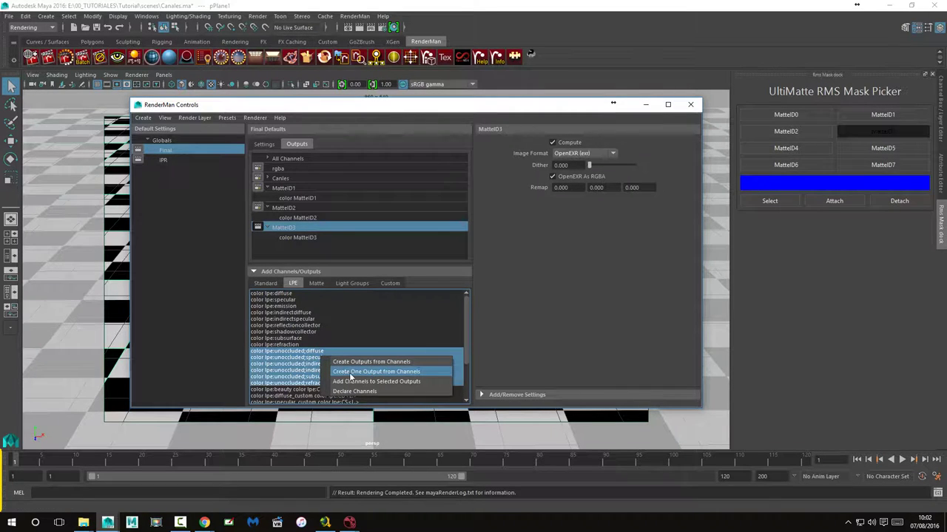
{"action": "left_click", "coordinate": [393, 377]}
{"action": "scroll", "coordinate": [380, 212], "scroll_direction": "down", "scroll_amount": 1}
{"action": "left_click", "coordinate": [380, 220]}
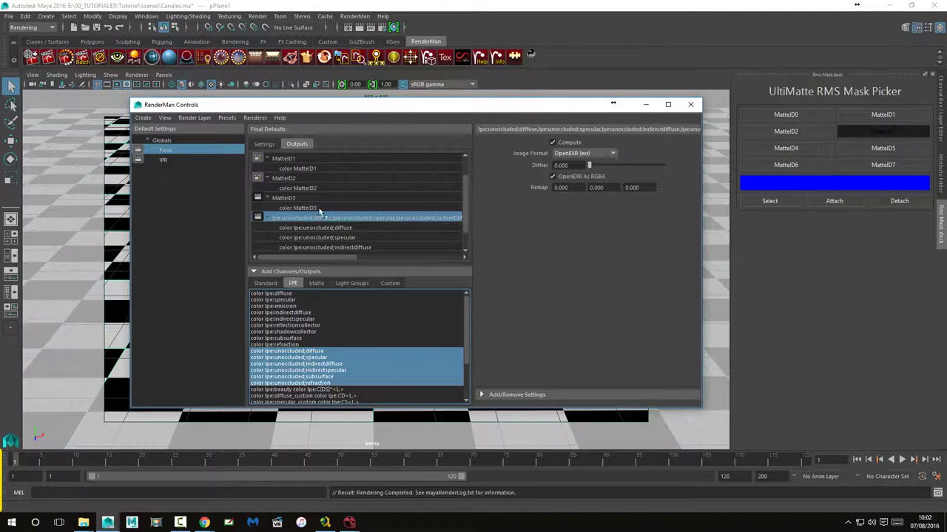
{"action": "scroll", "coordinate": [261, 198], "scroll_direction": "up", "scroll_amount": 1}
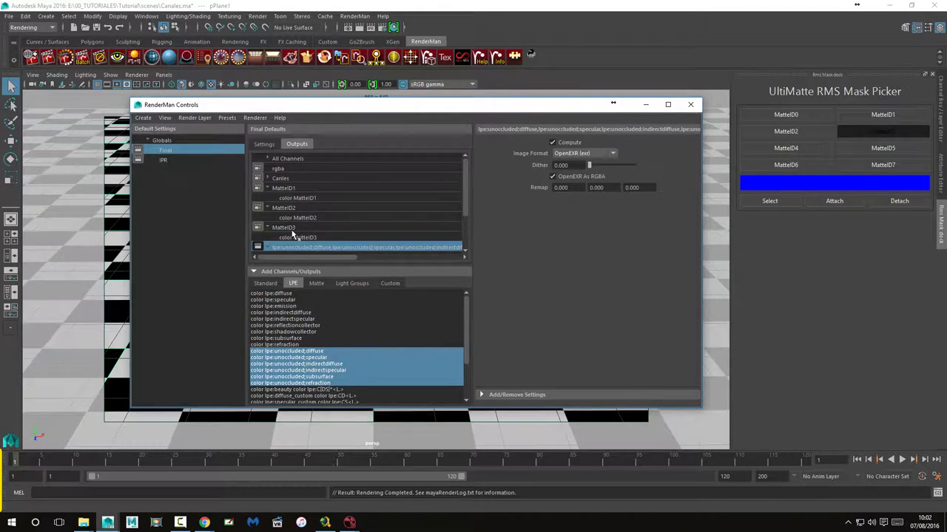
{"action": "scroll", "coordinate": [293, 229], "scroll_direction": "down", "scroll_amount": 1}
{"action": "scroll", "coordinate": [297, 224], "scroll_direction": "down", "scroll_amount": 2}
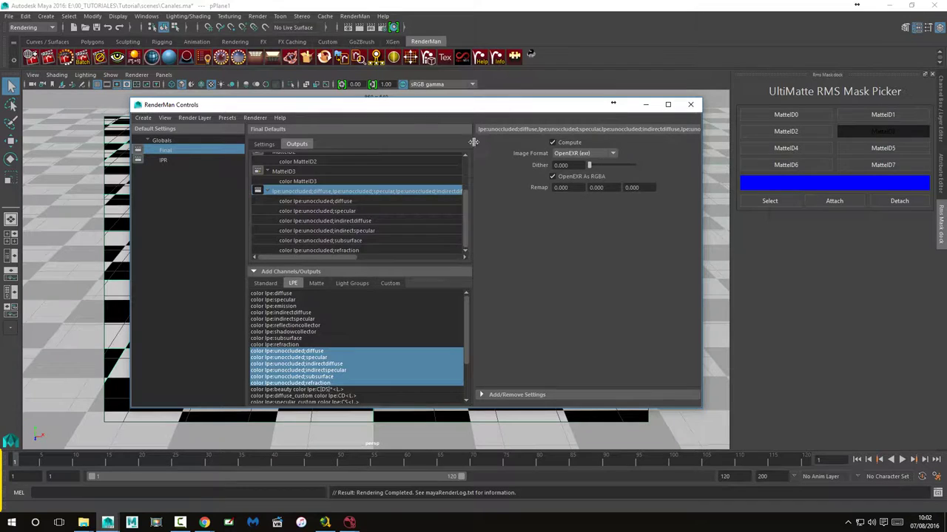
{"action": "left_click_drag", "start_coordinate": [492, 108], "coordinate": [451, 111]}
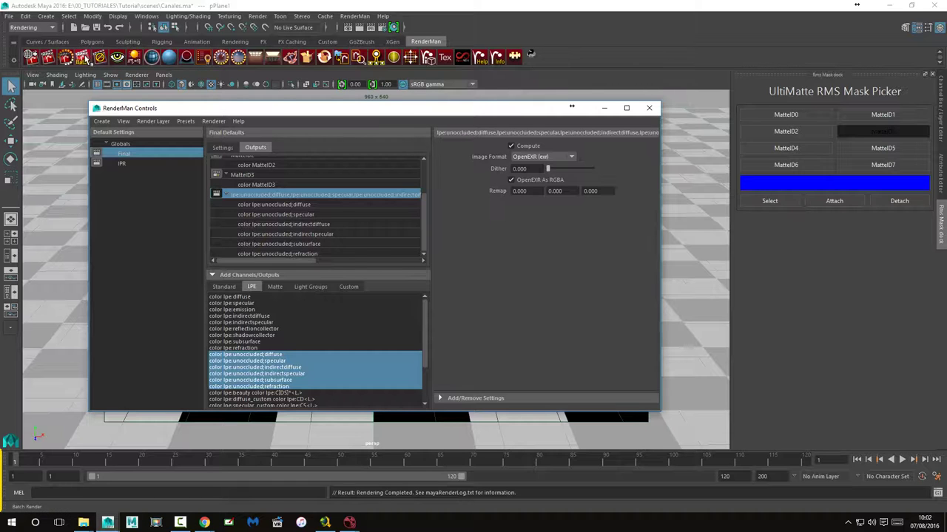
Batch-render the scene to write the Canales_lpe_unoccluded EXR.
{"action": "left_click", "coordinate": [937, 493]}
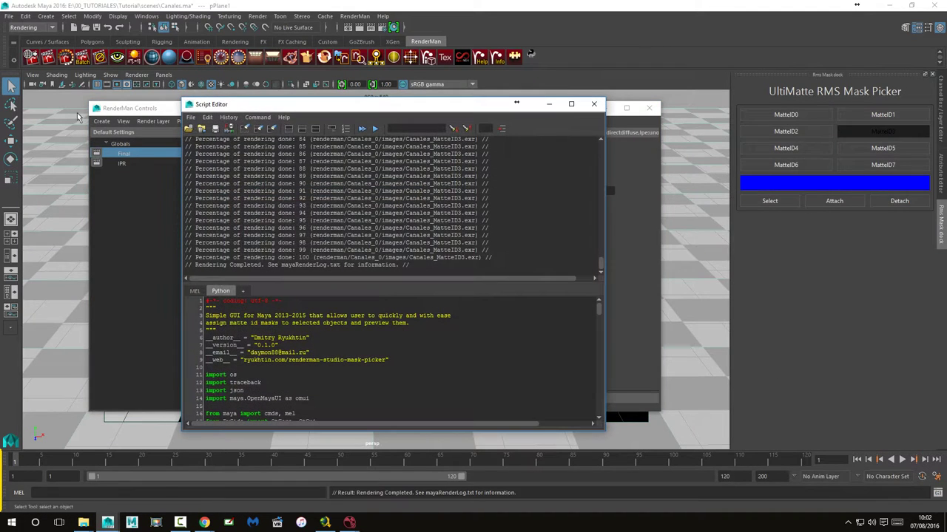
{"action": "left_click", "coordinate": [82, 57]}
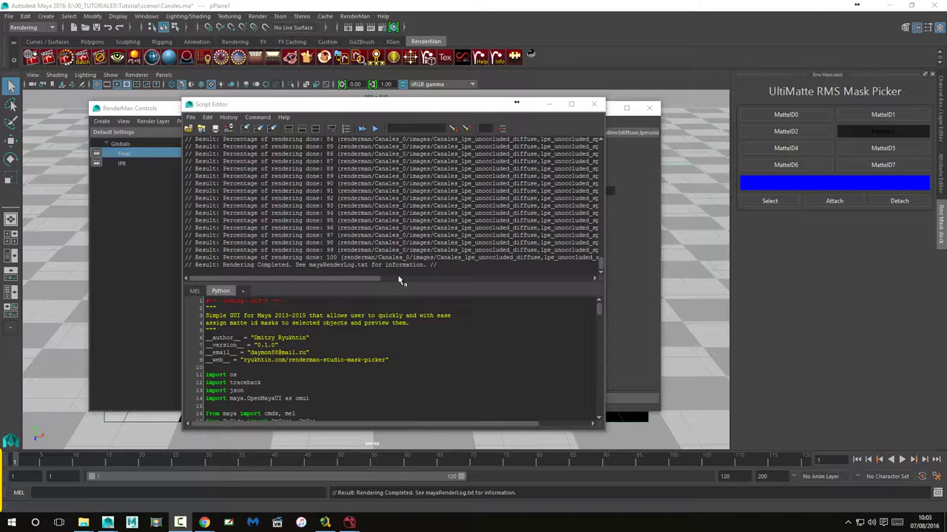
{"action": "left_click_drag", "start_coordinate": [409, 110], "coordinate": [395, 108]}
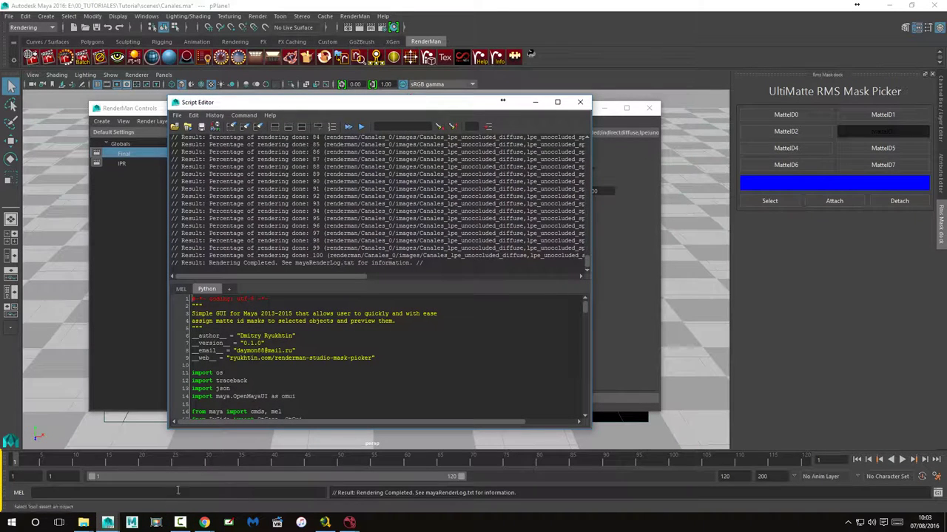
{"action": "left_click", "coordinate": [84, 522]}
Select the new Canales_lpe_unoccluded EXR in the images folder, then return to NukeX.
{"action": "left_click", "coordinate": [94, 492]}
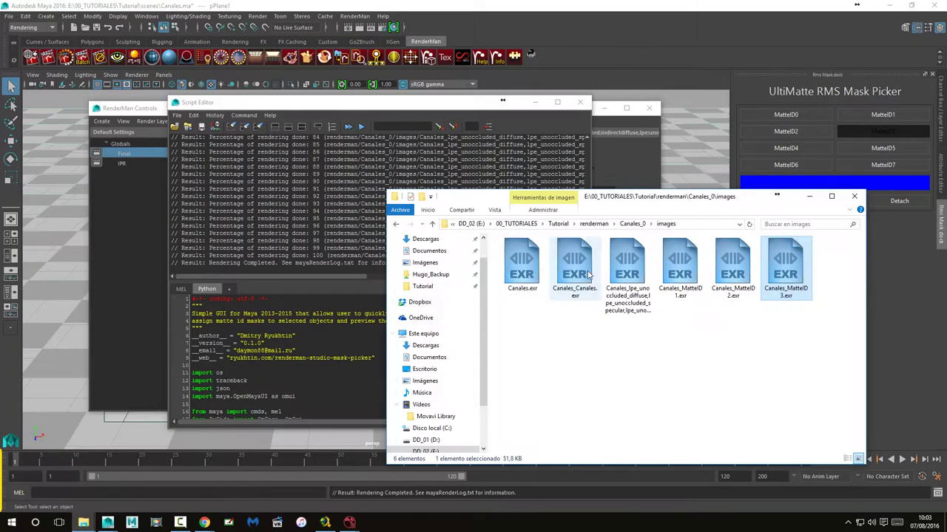
{"action": "left_click_drag", "start_coordinate": [733, 205], "coordinate": [652, 194]}
{"action": "left_click", "coordinate": [703, 327]}
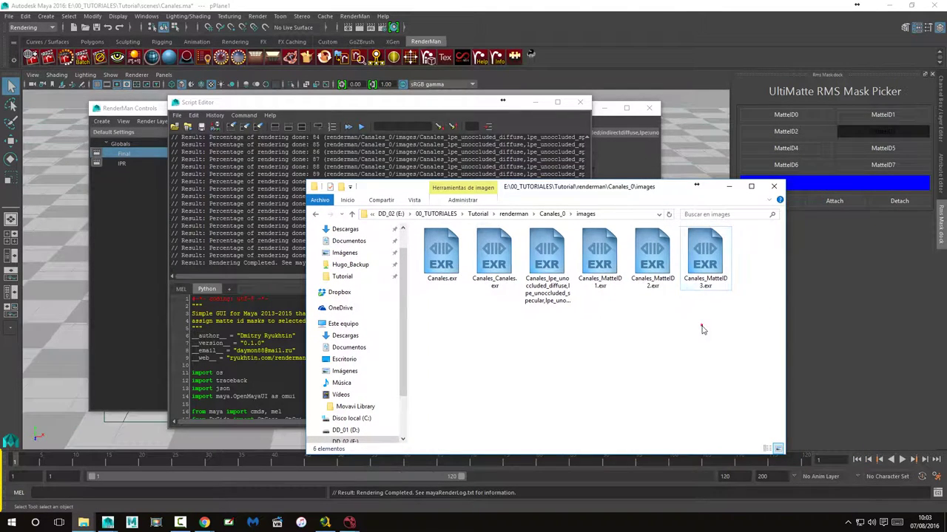
{"action": "left_click", "coordinate": [546, 265]}
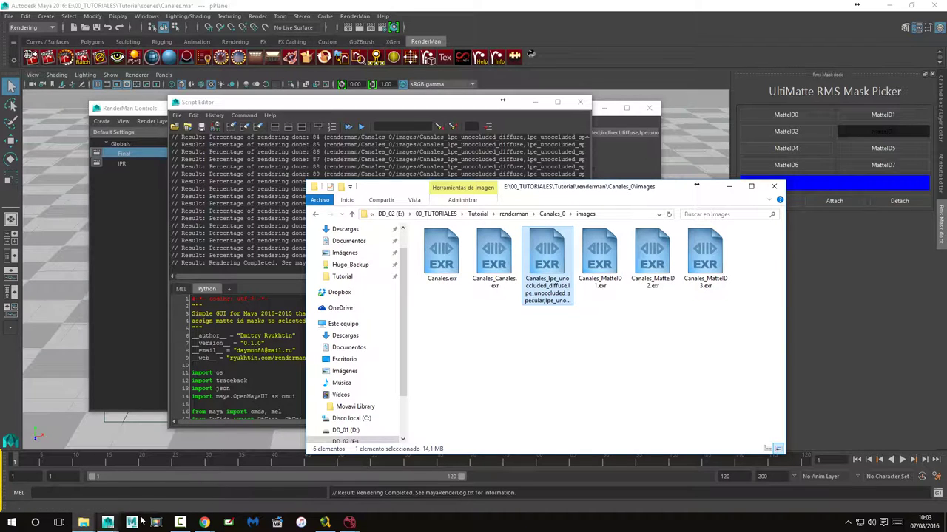
{"action": "mouse_move", "coordinate": [353, 522]}
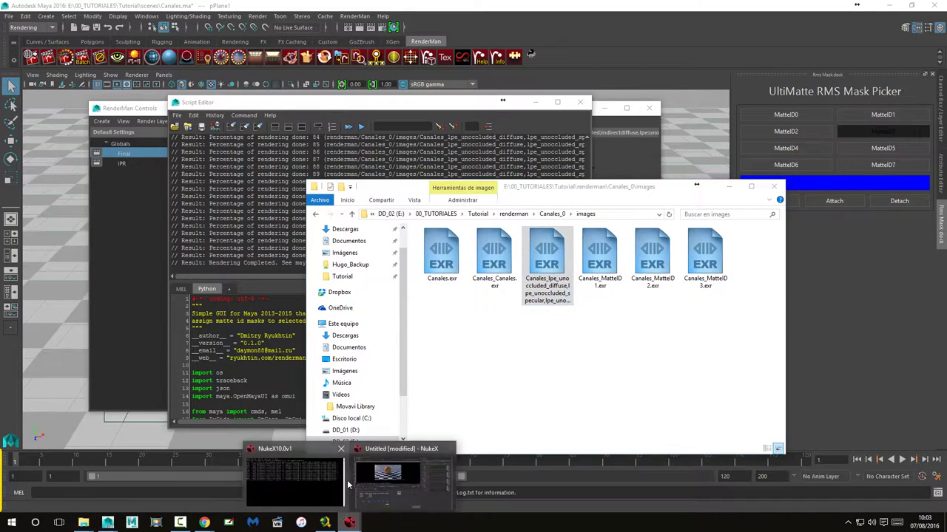
{"action": "left_click", "coordinate": [293, 474]}
Drag the Canales_lpe_unoccluded EXR into the node graph as Read4.
{"action": "mouse_move", "coordinate": [84, 522]}
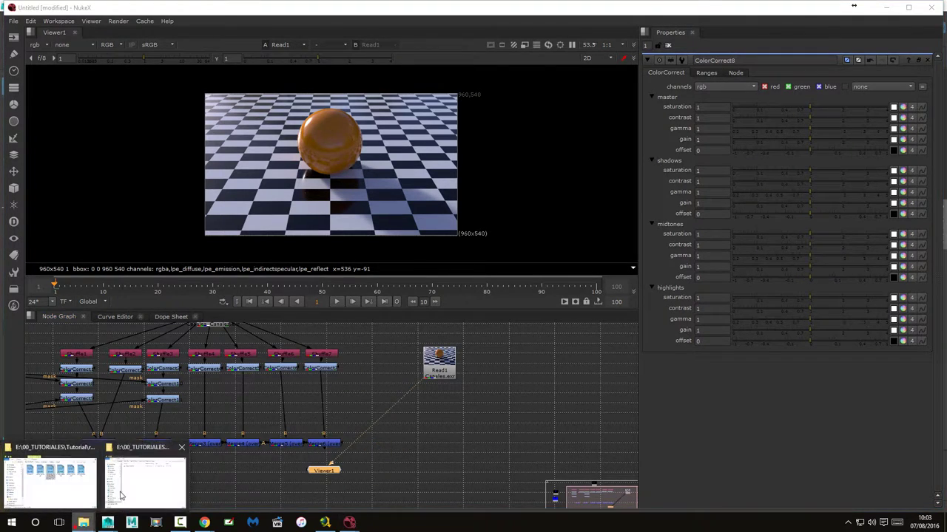
{"action": "left_click", "coordinate": [48, 477]}
{"action": "left_click_drag", "start_coordinate": [562, 186], "coordinate": [698, 206]}
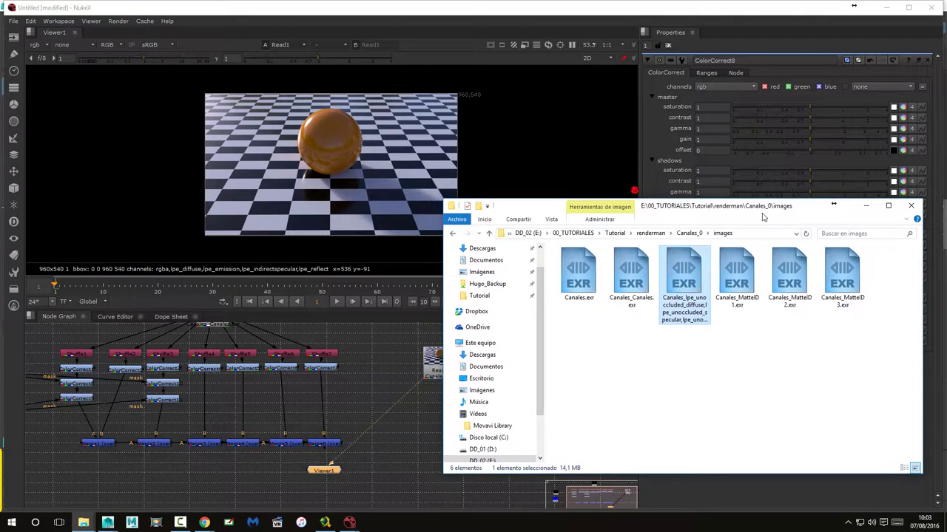
{"action": "mouse_move", "coordinate": [685, 275]}
{"action": "left_mouse_down"}
{"action": "mouse_move", "coordinate": [392, 418]}
{"action": "mouse_move", "coordinate": [416, 459]}
{"action": "mouse_move", "coordinate": [544, 357]}
{"action": "left_mouse_up"}
{"action": "left_click", "coordinate": [866, 207]}
Arrange Read1 beside the other inputs and move Read4 near the node tree.
{"action": "left_click_drag", "start_coordinate": [436, 360], "coordinate": [448, 379]}
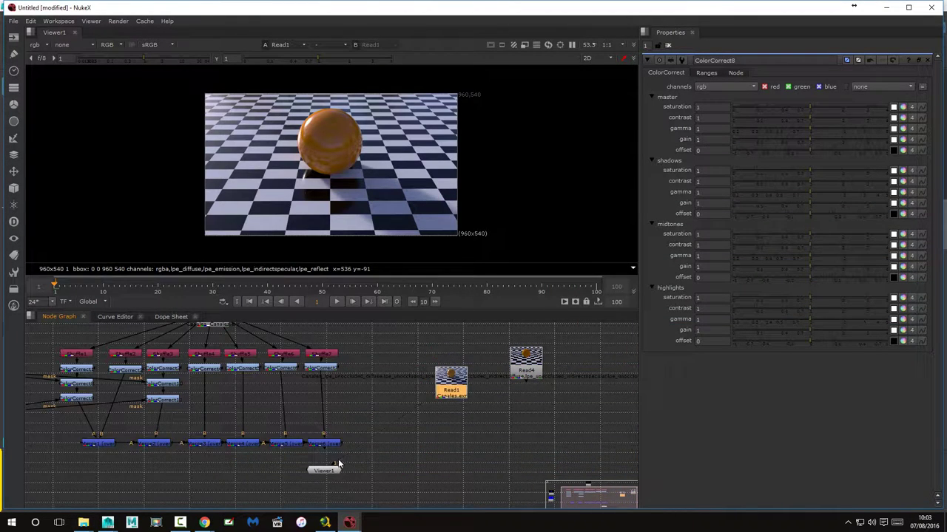
{"action": "left_click_drag", "start_coordinate": [339, 464], "coordinate": [351, 453]}
{"action": "mouse_move", "coordinate": [451, 381]}
{"action": "left_mouse_down"}
{"action": "mouse_move", "coordinate": [50, 490]}
{"action": "mouse_move", "coordinate": [42, 465]}
{"action": "left_mouse_up"}
{"action": "scroll", "coordinate": [86, 465], "scroll_direction": "down", "scroll_amount": 3}
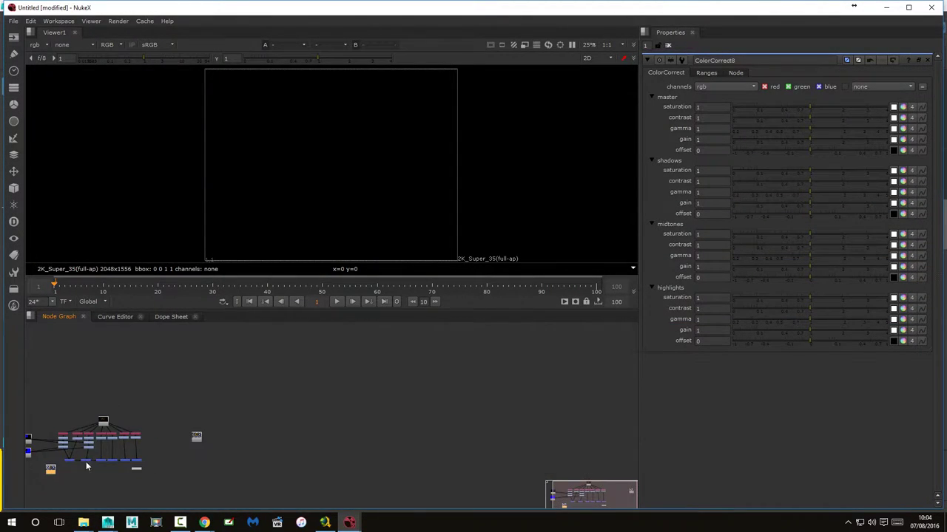
{"action": "scroll", "coordinate": [86, 465], "scroll_direction": "up", "scroll_amount": 2}
{"action": "left_click_drag", "start_coordinate": [127, 449], "coordinate": [311, 457]}
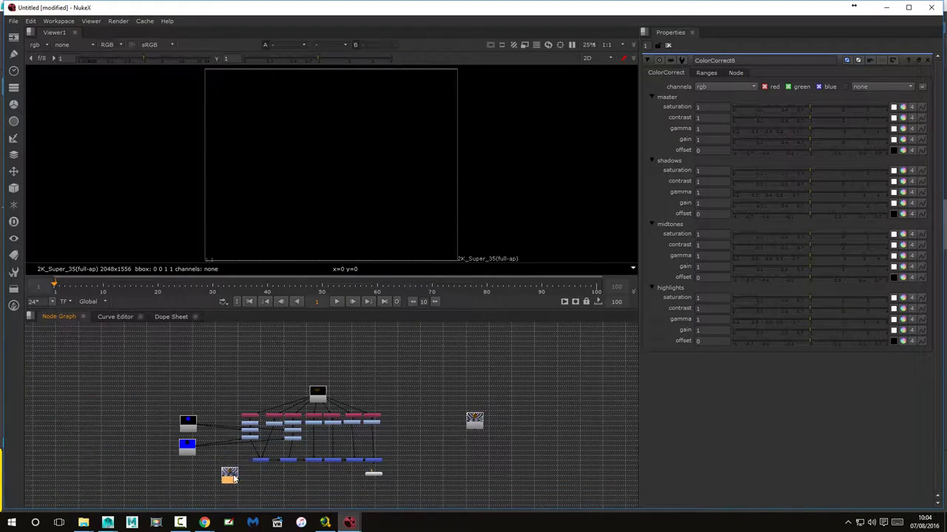
{"action": "left_click_drag", "start_coordinate": [229, 475], "coordinate": [115, 365]}
{"action": "mouse_move", "coordinate": [479, 453]}
{"action": "left_mouse_down"}
{"action": "mouse_move", "coordinate": [390, 457]}
{"action": "mouse_move", "coordinate": [357, 417]}
{"action": "left_mouse_up"}
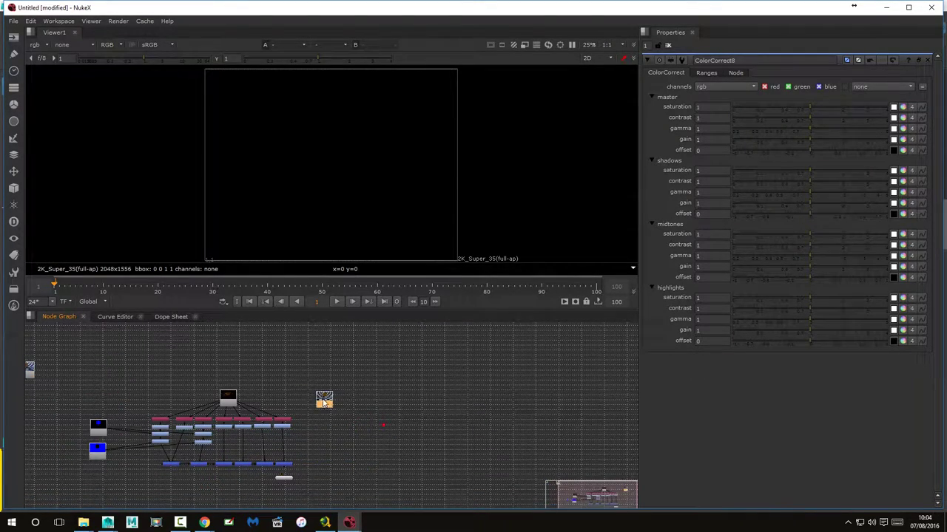
{"action": "scroll", "coordinate": [361, 420], "scroll_direction": "up", "scroll_amount": 3}
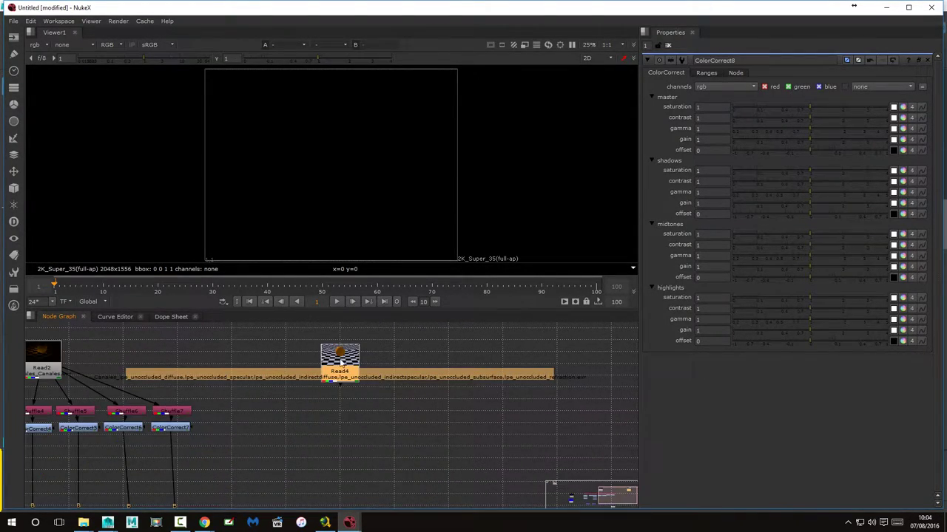
{"action": "left_click_drag", "start_coordinate": [399, 425], "coordinate": [424, 434]}
{"action": "scroll", "coordinate": [497, 413], "scroll_direction": "down", "scroll_amount": 2}
{"action": "scroll", "coordinate": [466, 432], "scroll_direction": "down", "scroll_amount": 2}
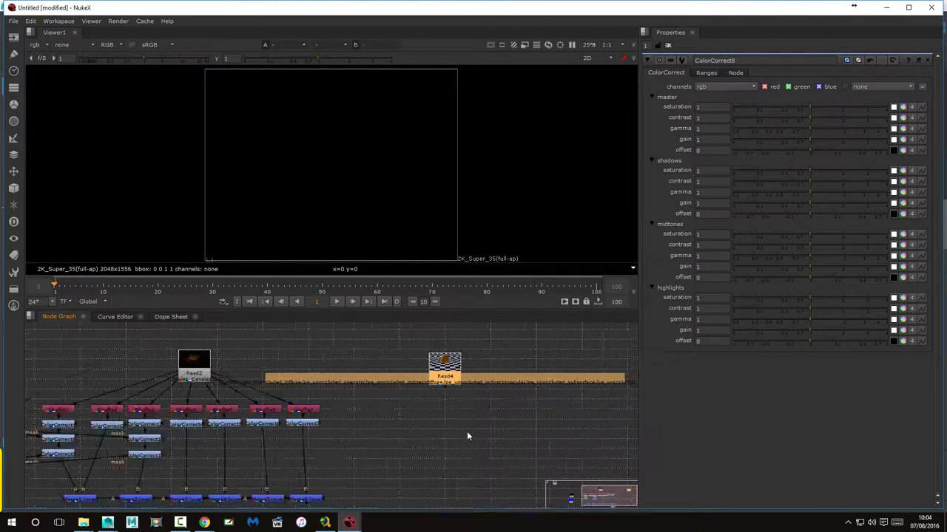
{"action": "scroll", "coordinate": [464, 432], "scroll_direction": "down", "scroll_amount": 2}
{"action": "scroll", "coordinate": [467, 414], "scroll_direction": "down", "scroll_amount": 2}
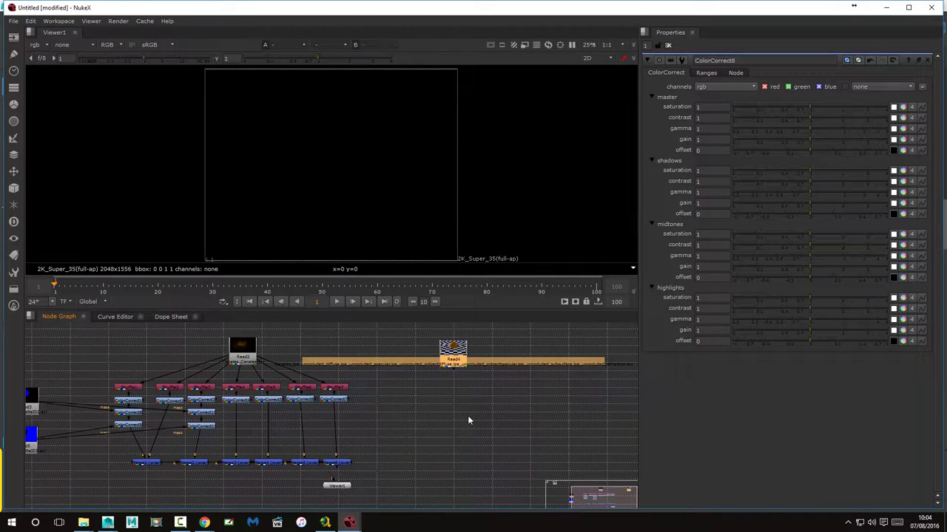
{"action": "mouse_move", "coordinate": [462, 349]}
{"action": "left_mouse_down"}
{"action": "mouse_move", "coordinate": [468, 360]}
{"action": "mouse_move", "coordinate": [486, 361]}
{"action": "left_mouse_up"}
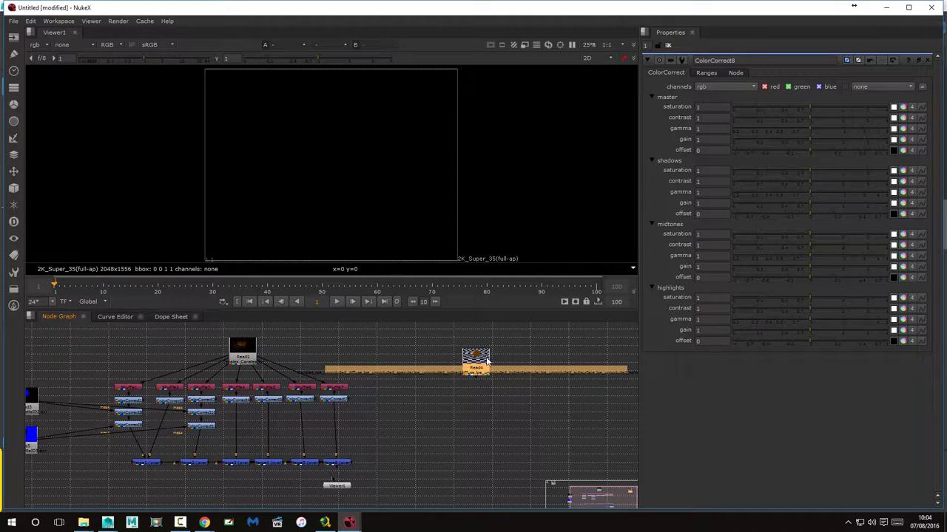
Check Read4's settings and attach a Shuffle node beneath it.
{"action": "double_click", "coordinate": [485, 361]}
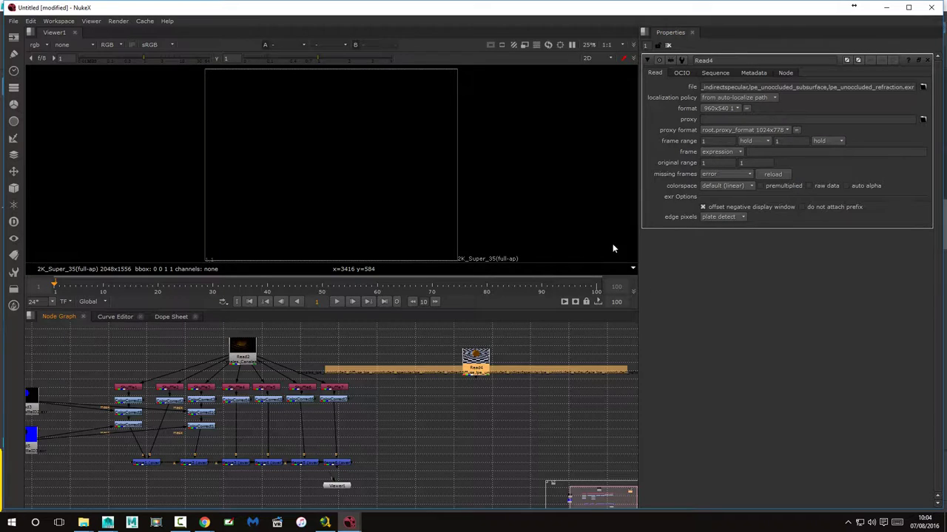
{"action": "left_click", "coordinate": [548, 345]}
{"action": "left_click_drag", "start_coordinate": [476, 364], "coordinate": [475, 361]}
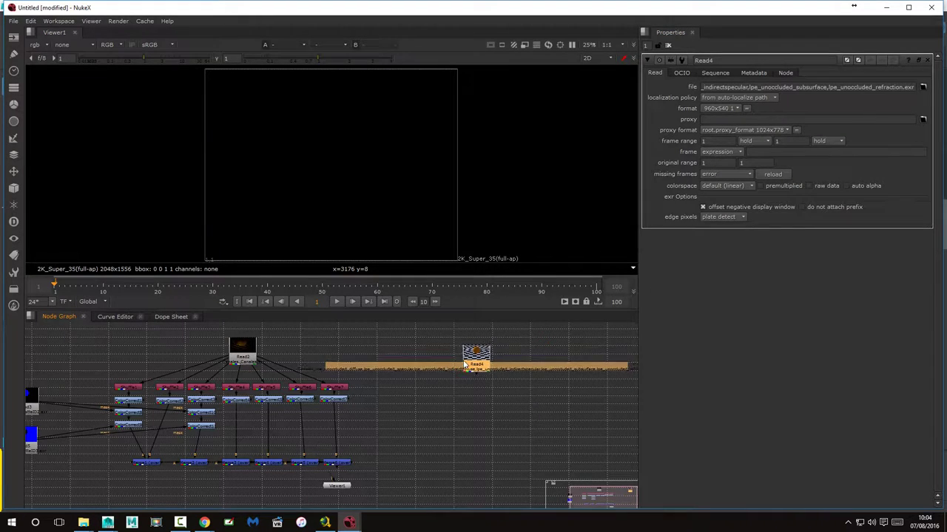
{"action": "left_click", "coordinate": [485, 402]}
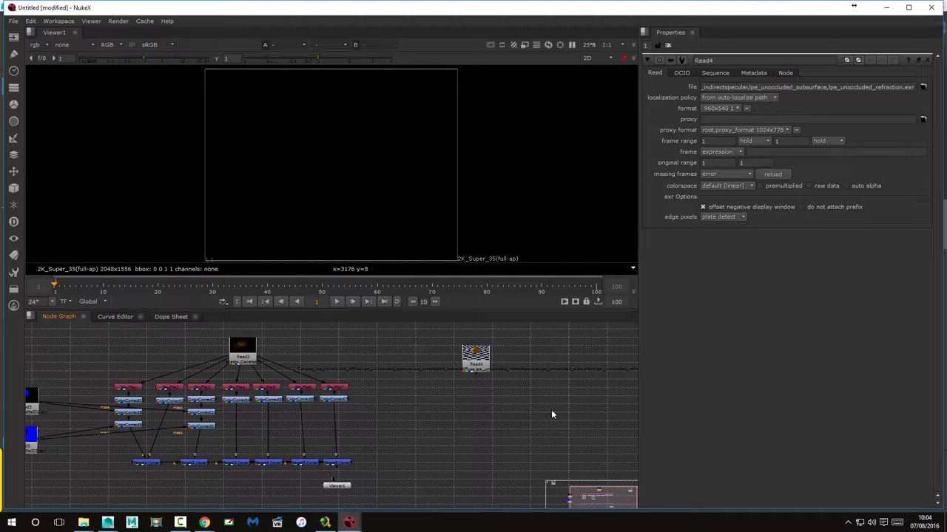
{"action": "left_click", "coordinate": [479, 365]}
{"action": "key", "text": "Tab"}
{"action": "type", "text": "s"}
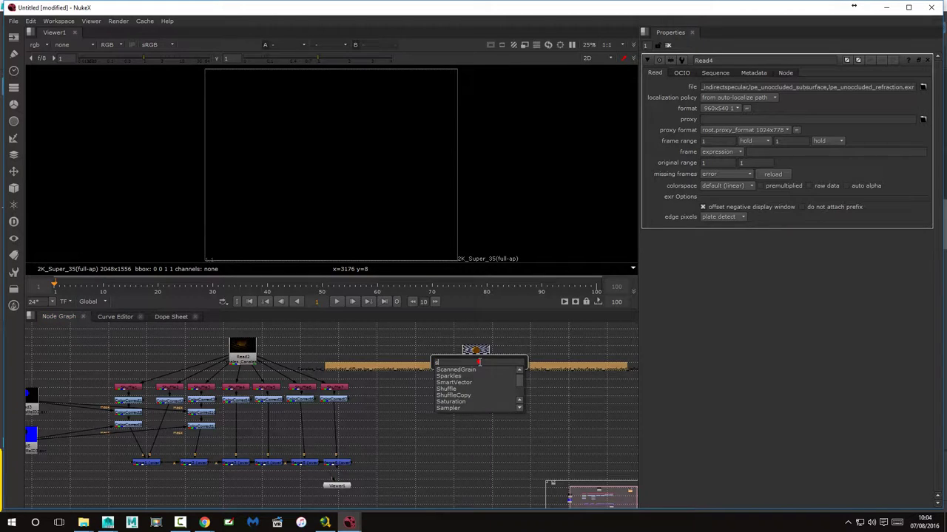
{"action": "left_click", "coordinate": [453, 388]}
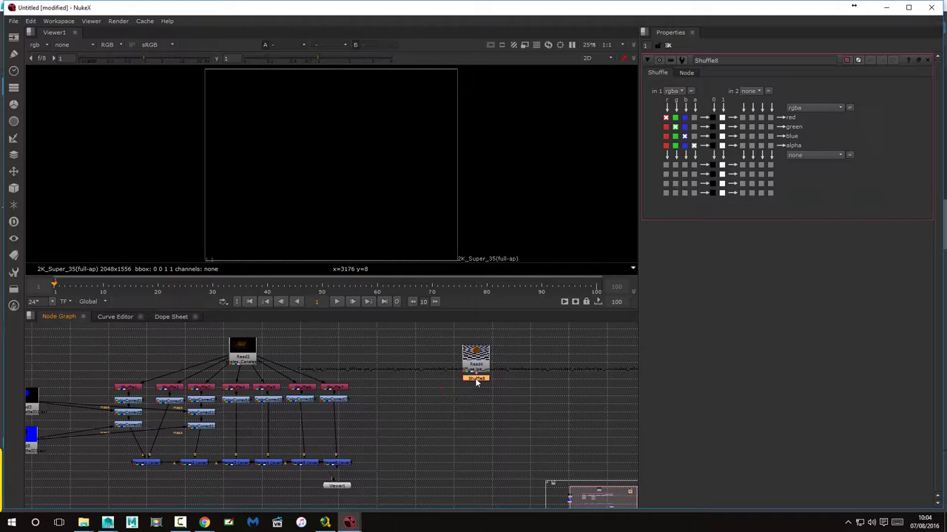
View Shuffle8 and set its input layer to lpe_unoccluded_indirectdiffuse.
{"action": "key", "text": "1"}
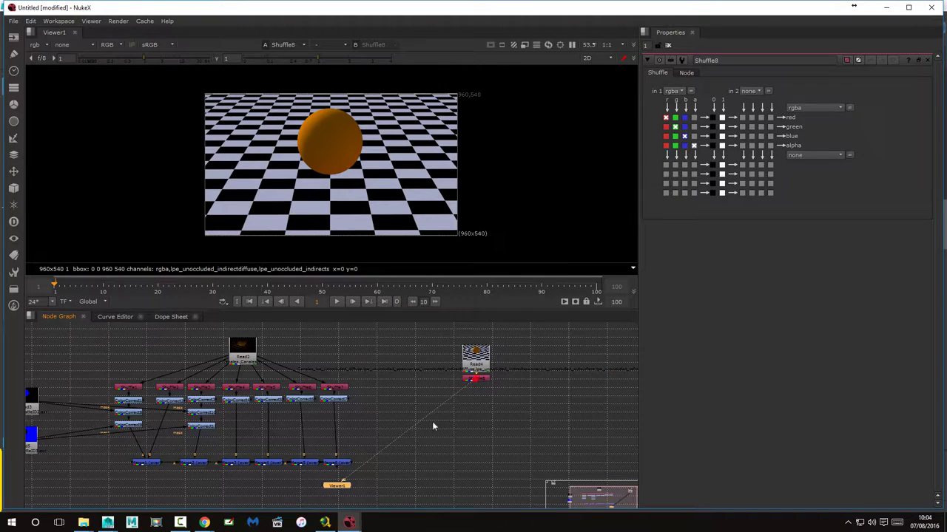
{"action": "left_click_drag", "start_coordinate": [345, 485], "coordinate": [485, 480]}
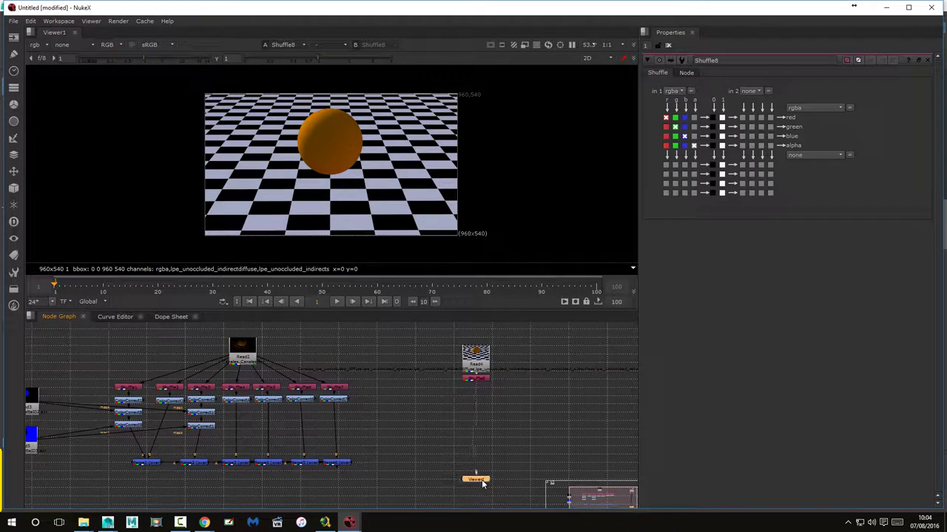
{"action": "scroll", "coordinate": [624, 168], "scroll_direction": "up", "scroll_amount": 1}
{"action": "scroll", "coordinate": [465, 386], "scroll_direction": "up", "scroll_amount": 3}
{"action": "left_click", "coordinate": [453, 392]}
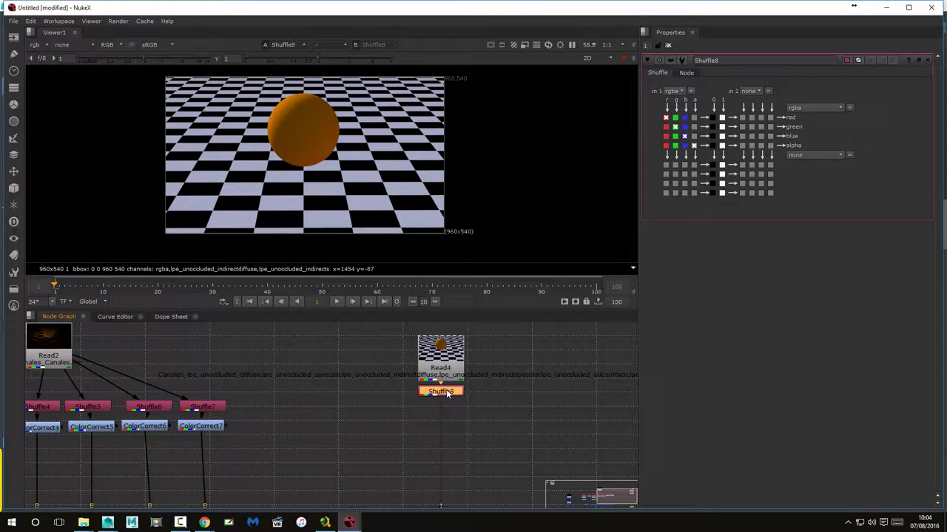
{"action": "left_click", "coordinate": [679, 91]}
{"action": "left_click", "coordinate": [709, 138]}
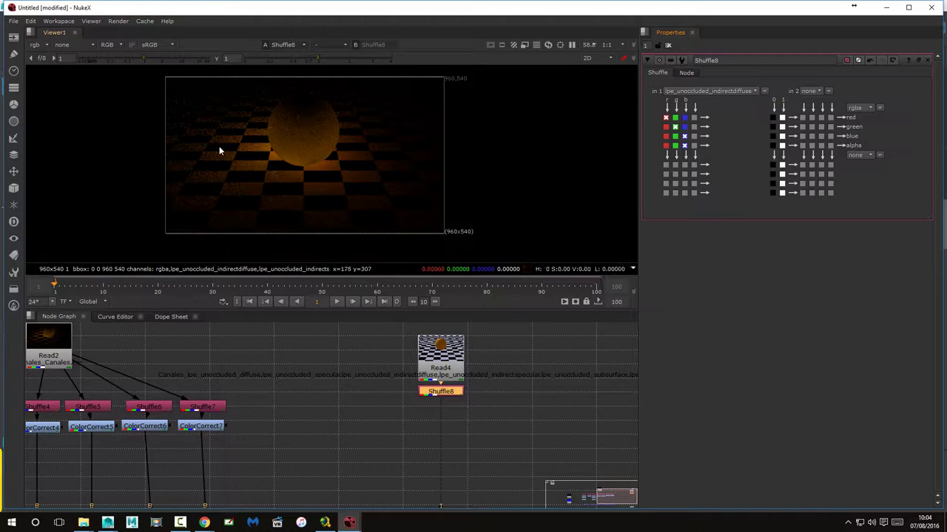
{"action": "scroll", "coordinate": [270, 126], "scroll_direction": "down", "scroll_amount": 1}
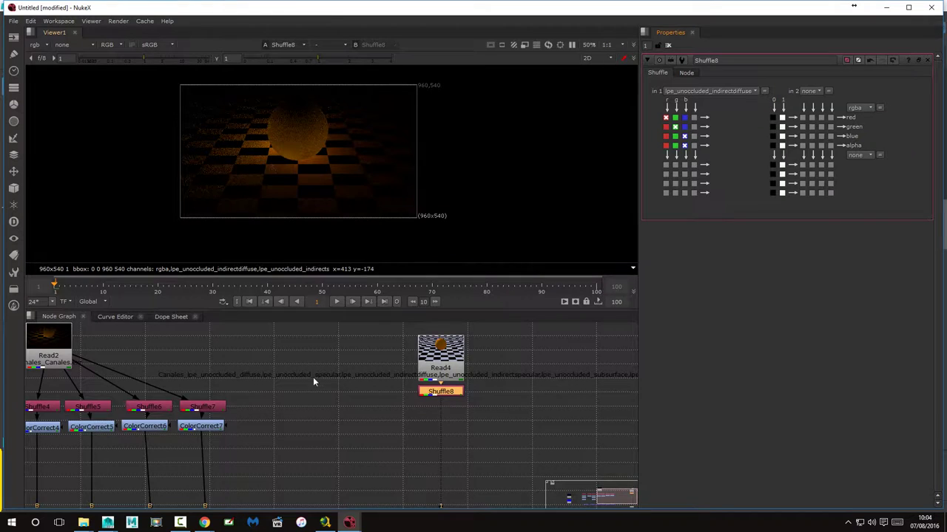
{"action": "scroll", "coordinate": [323, 427], "scroll_direction": "down", "scroll_amount": 2}
{"action": "scroll", "coordinate": [323, 427], "scroll_direction": "up", "scroll_amount": 2}
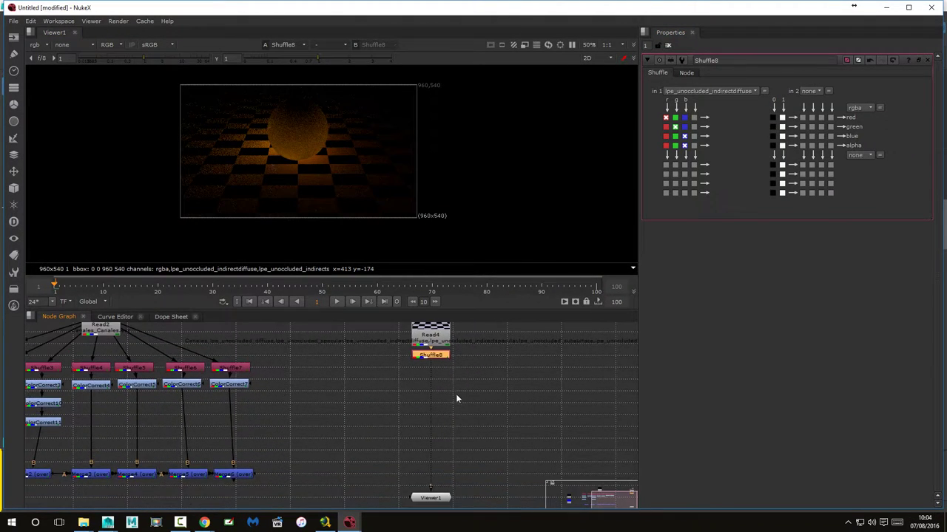
{"action": "scroll", "coordinate": [458, 412], "scroll_direction": "down", "scroll_amount": 1}
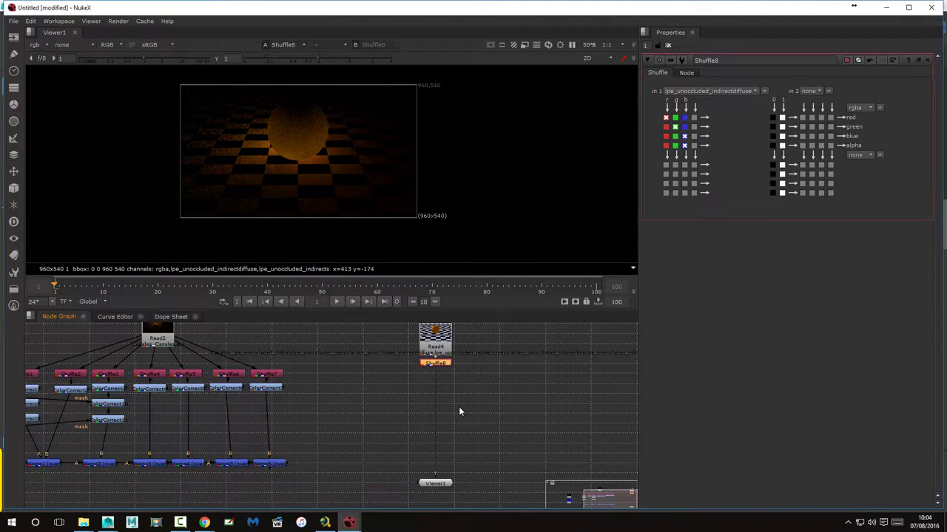
{"action": "left_click", "coordinate": [692, 91]}
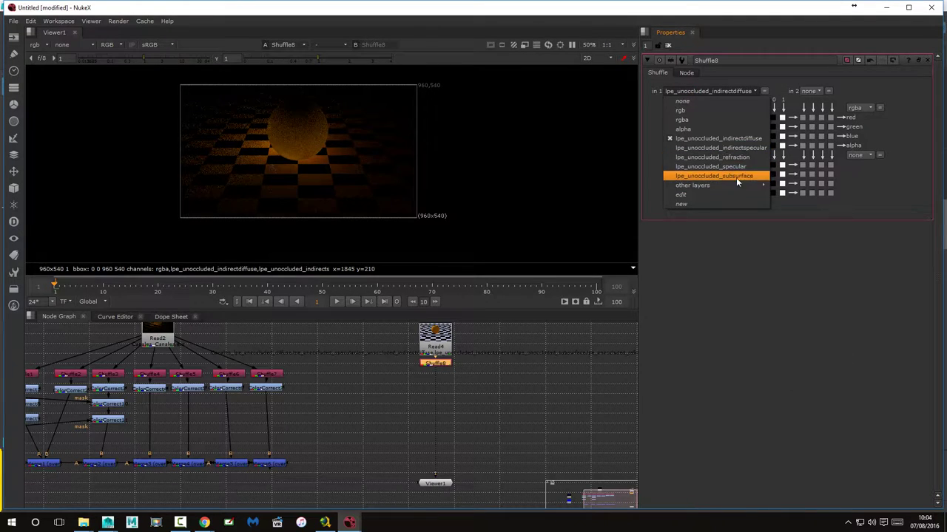
{"action": "left_click", "coordinate": [494, 421]}
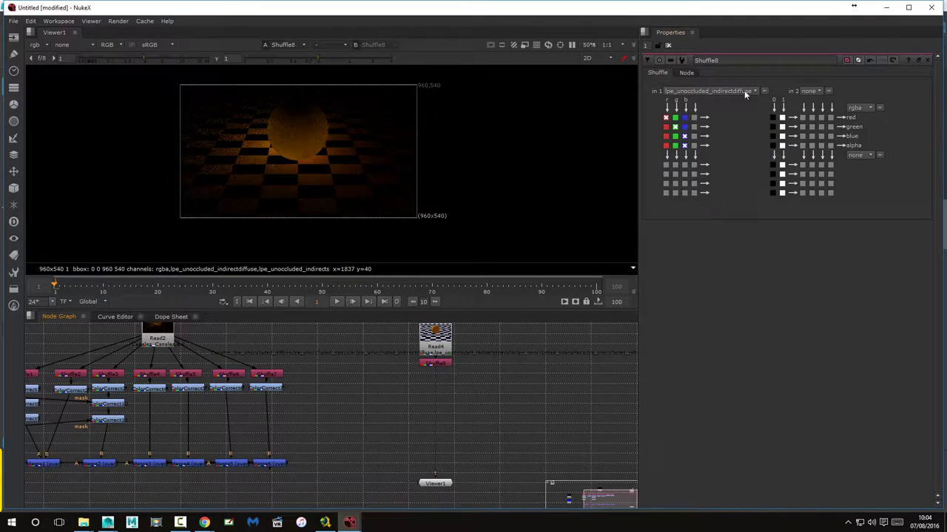
Shift Shuffle8 and Read4 to the left in the node graph.
{"action": "left_click", "coordinate": [447, 366]}
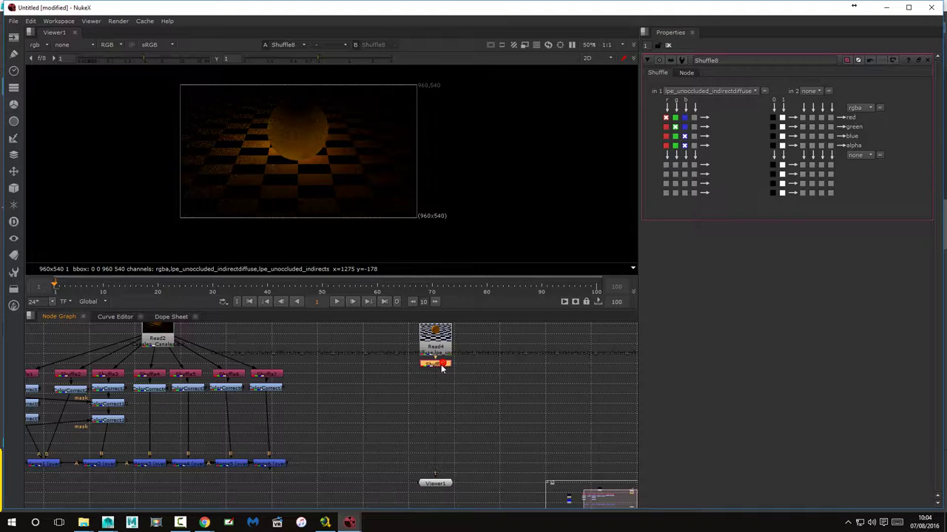
{"action": "left_click", "coordinate": [467, 402]}
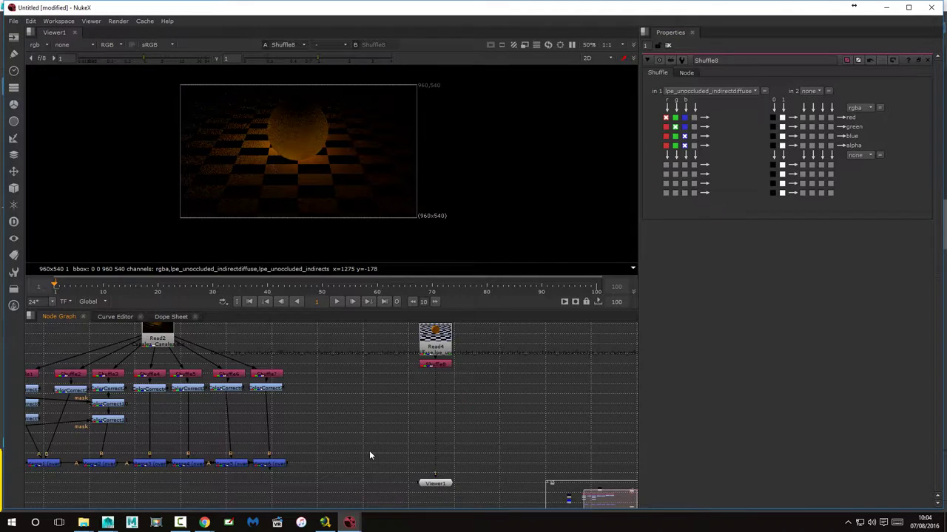
{"action": "left_click_drag", "start_coordinate": [369, 451], "coordinate": [408, 425]}
{"action": "scroll", "coordinate": [408, 429], "scroll_direction": "down", "scroll_amount": 2}
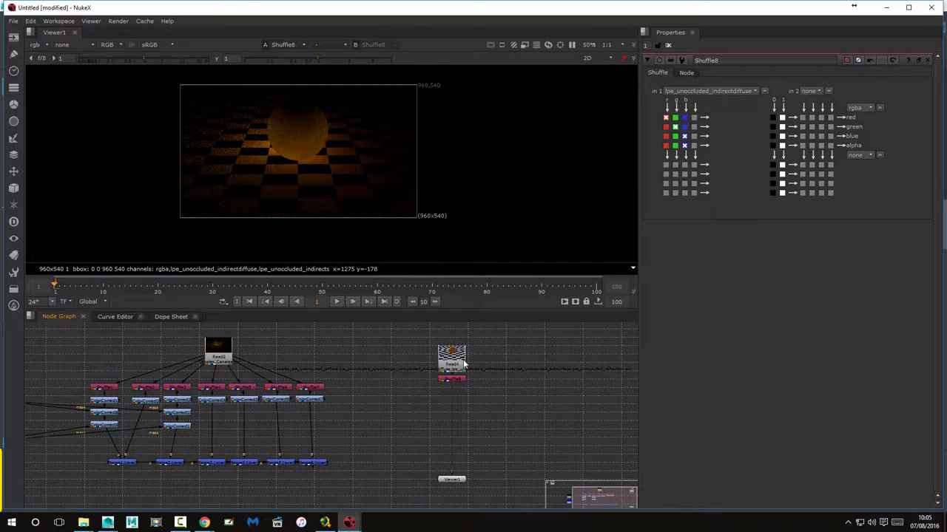
{"action": "scroll", "coordinate": [403, 403], "scroll_direction": "up", "scroll_amount": 2}
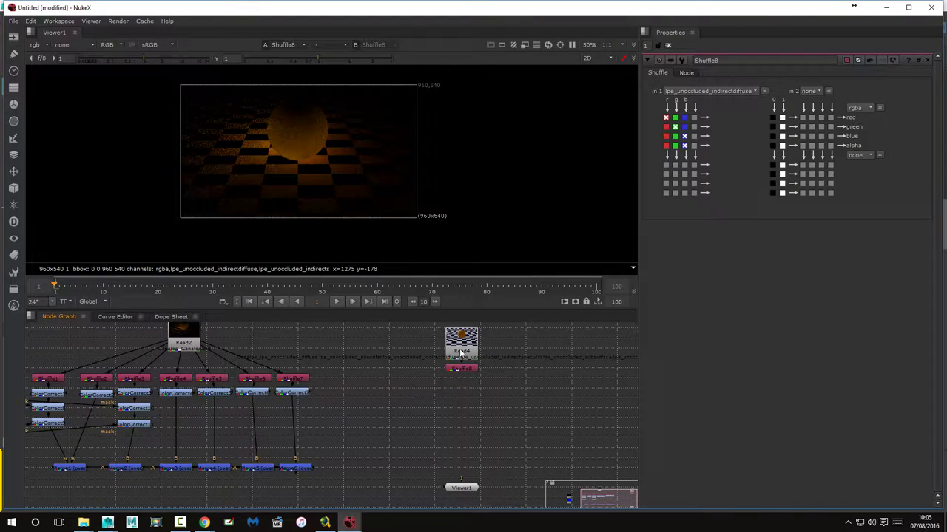
{"action": "left_click_drag", "start_coordinate": [461, 370], "coordinate": [399, 380]}
{"action": "mouse_move", "coordinate": [461, 342]}
{"action": "left_mouse_down"}
{"action": "mouse_move", "coordinate": [393, 348]}
{"action": "mouse_move", "coordinate": [405, 352]}
{"action": "left_mouse_up"}
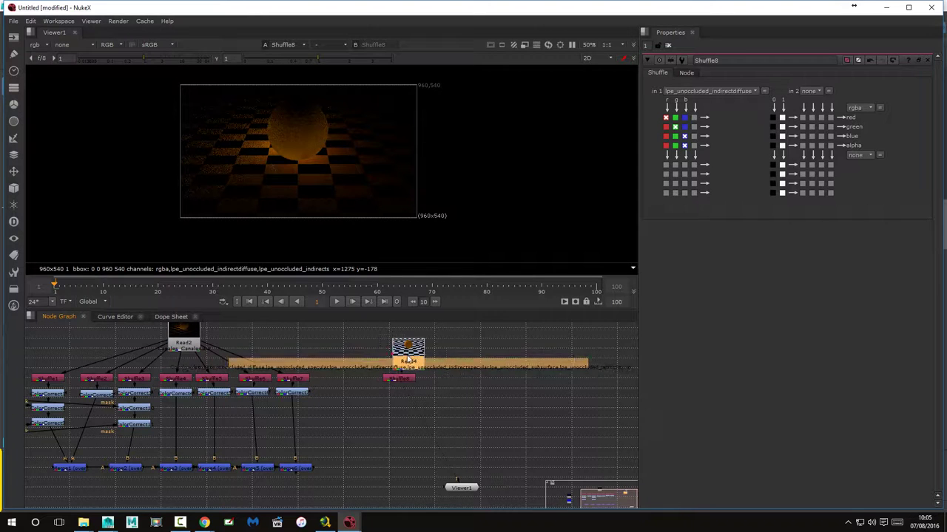
Merge Shuffle8 onto the last Merge node as Merge7, with Viewer1 below it.
{"action": "left_click", "coordinate": [400, 377]}
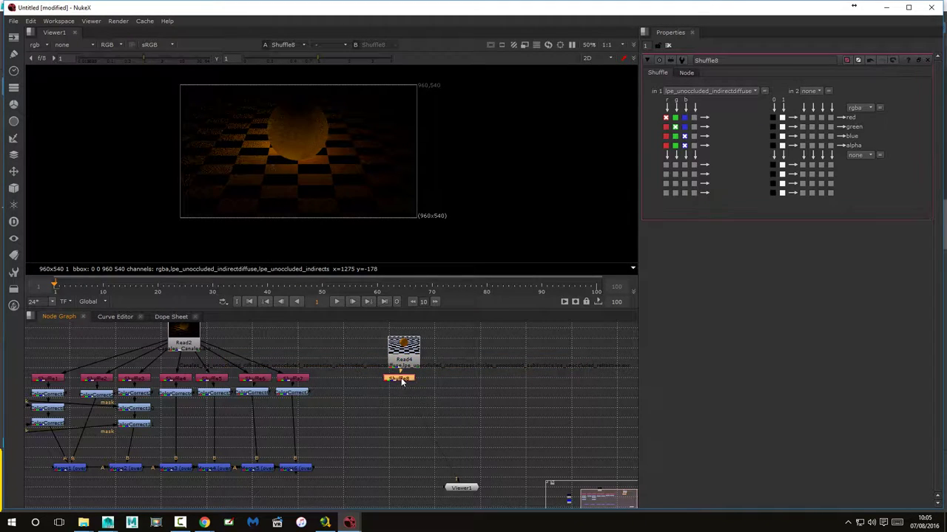
{"action": "left_click", "coordinate": [295, 466]}
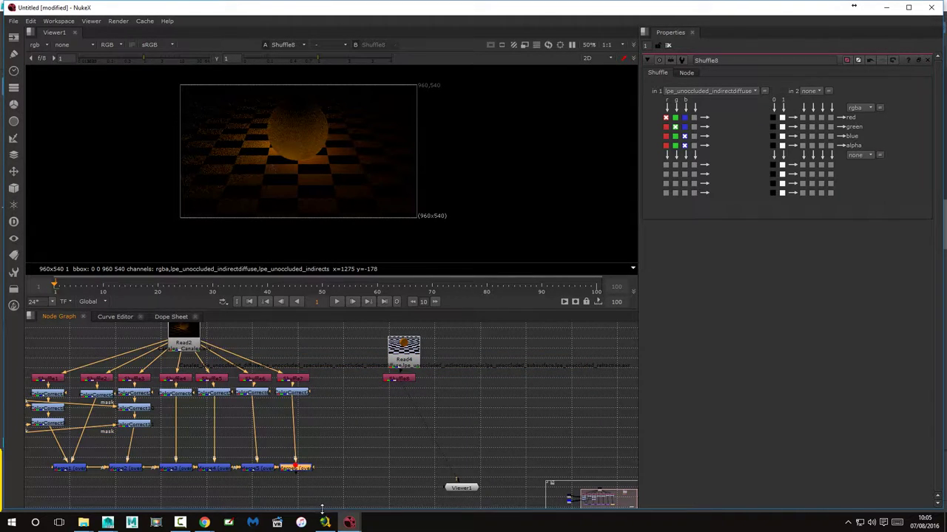
{"action": "left_click", "coordinate": [399, 379]}
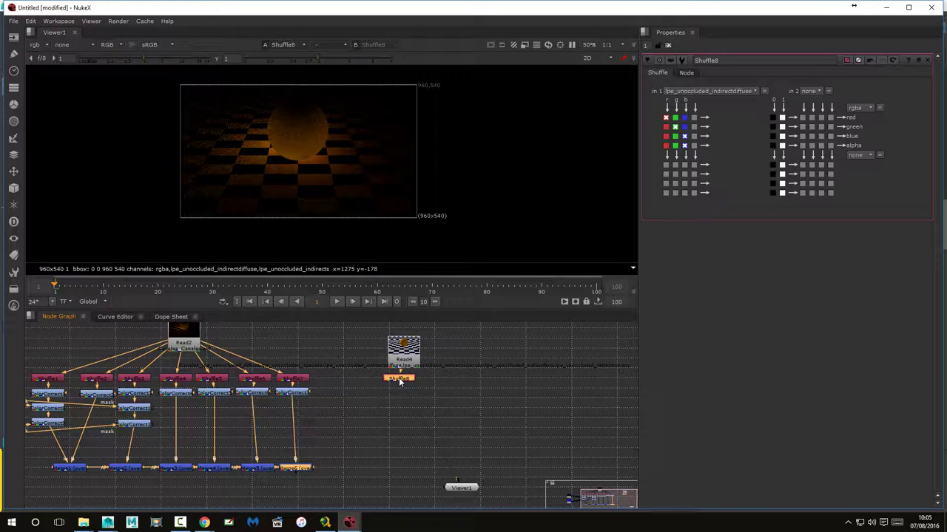
{"action": "key", "text": "m"}
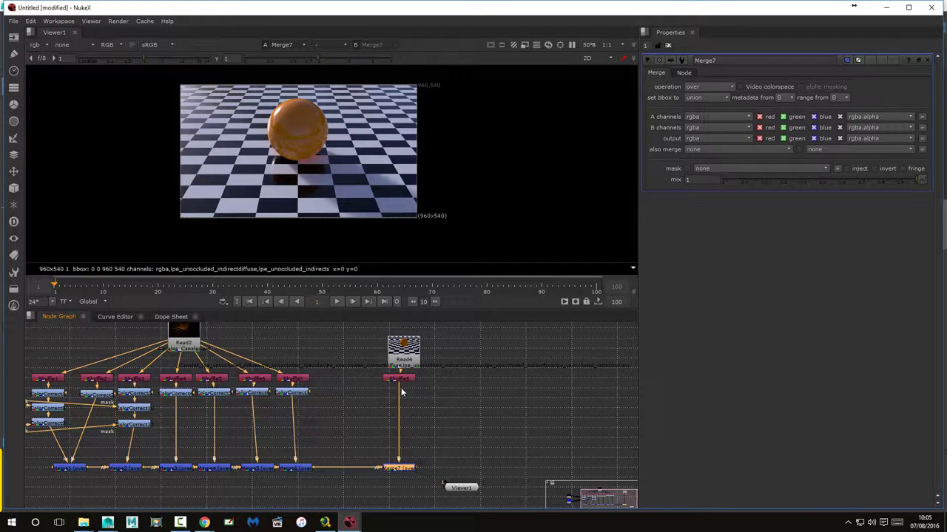
{"action": "left_click_drag", "start_coordinate": [462, 488], "coordinate": [402, 502]}
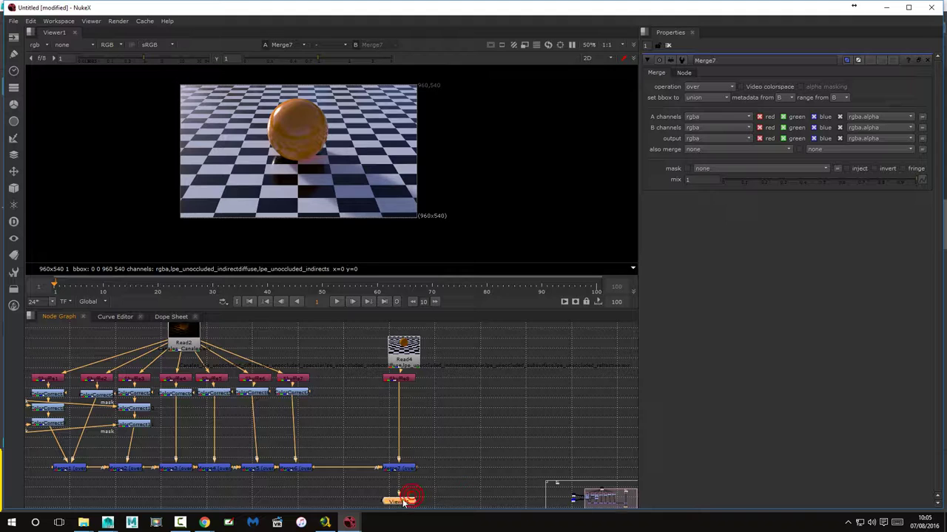
Reopen Shuffle8's properties and start adding a new node after it.
{"action": "left_click", "coordinate": [402, 380]}
{"action": "double_click", "coordinate": [404, 384]}
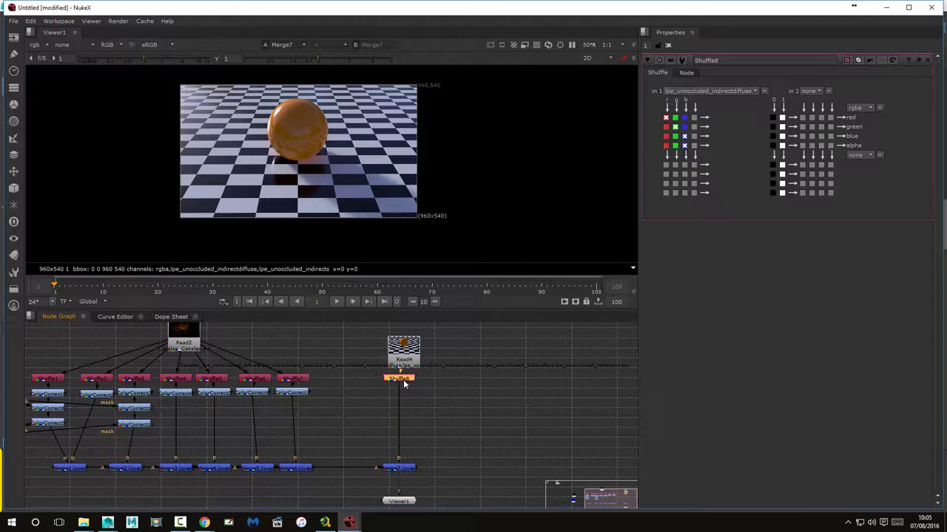
{"action": "left_click", "coordinate": [398, 380]}
{"action": "key", "text": "Tab"}
Add ColorCorrect12 after Shuffle8, mask it by rgba.blue, and lower its master gain.
{"action": "type", "text": "col"}
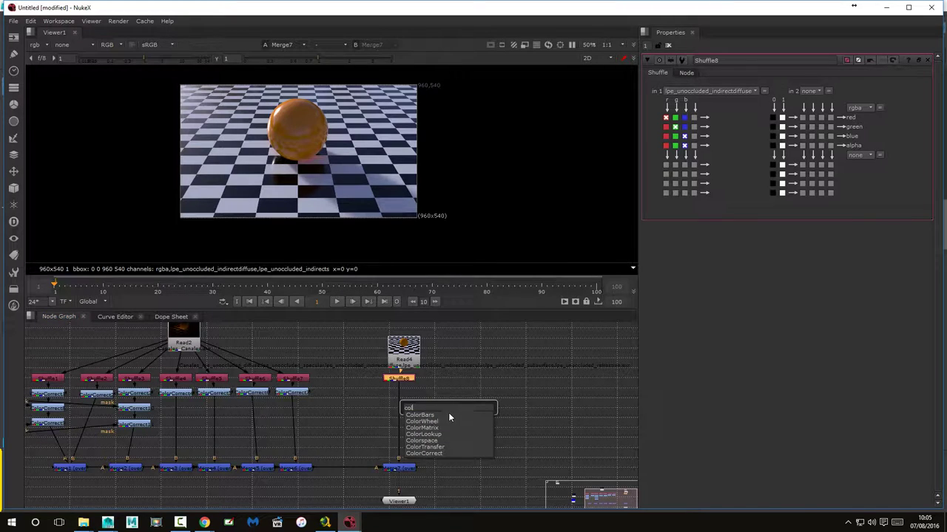
{"action": "left_click", "coordinate": [430, 450]}
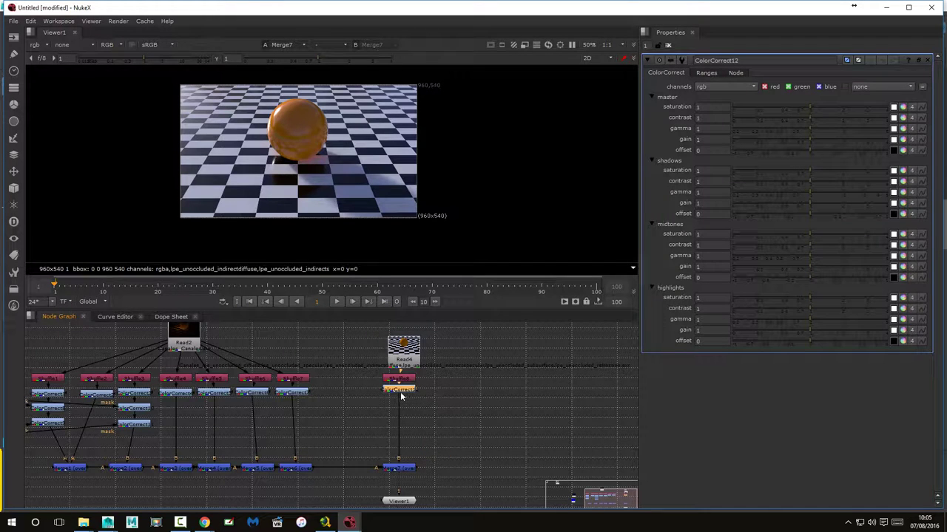
{"action": "mouse_move", "coordinate": [451, 413]}
{"action": "left_mouse_down"}
{"action": "mouse_move", "coordinate": [584, 388]}
{"action": "mouse_move", "coordinate": [81, 368]}
{"action": "left_mouse_up"}
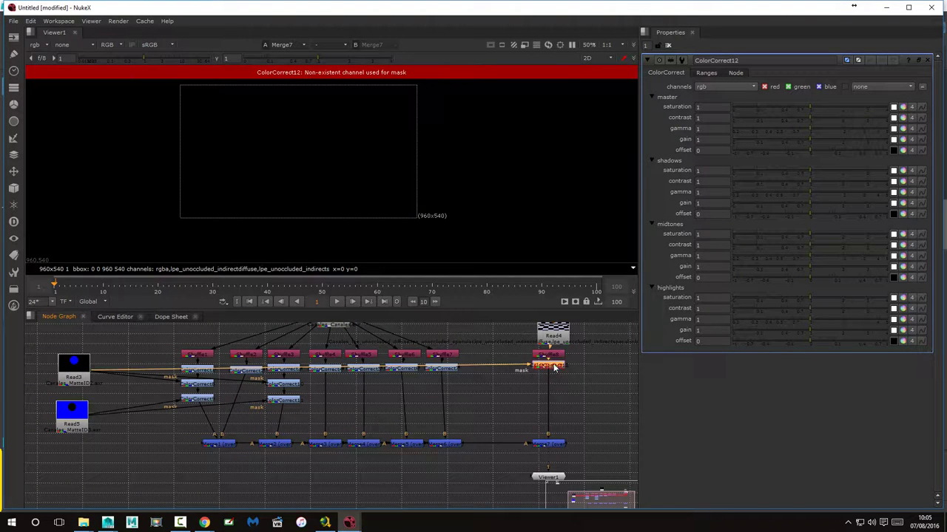
{"action": "left_click", "coordinate": [707, 73]}
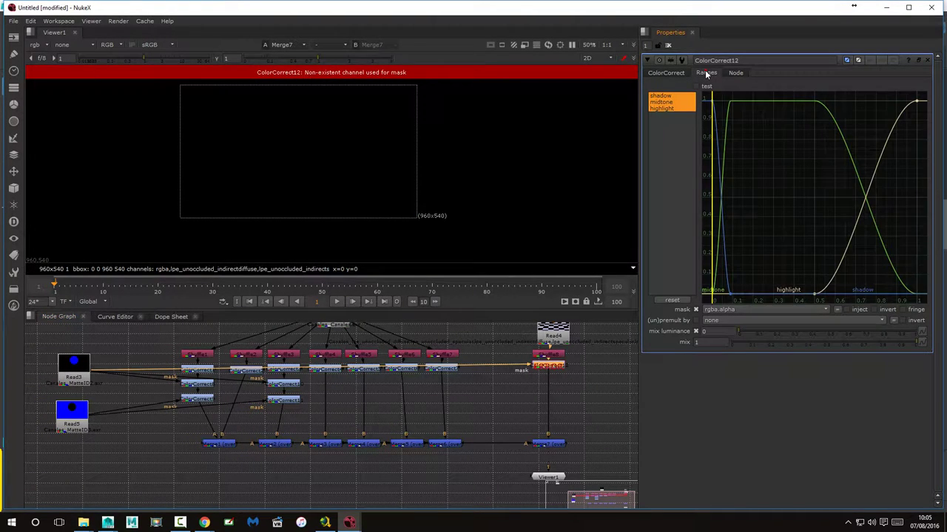
{"action": "left_click", "coordinate": [728, 309]}
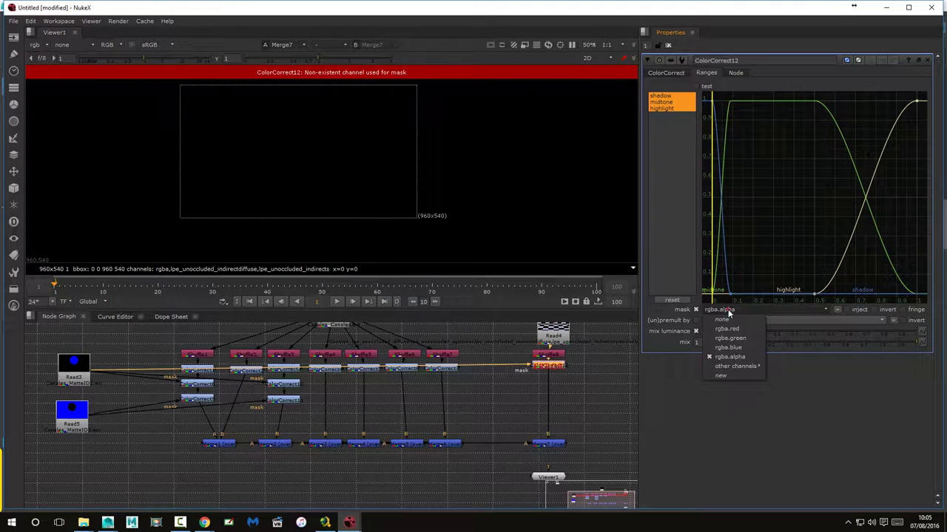
{"action": "left_click", "coordinate": [743, 347]}
{"action": "left_click_drag", "start_coordinate": [634, 372], "coordinate": [531, 364]}
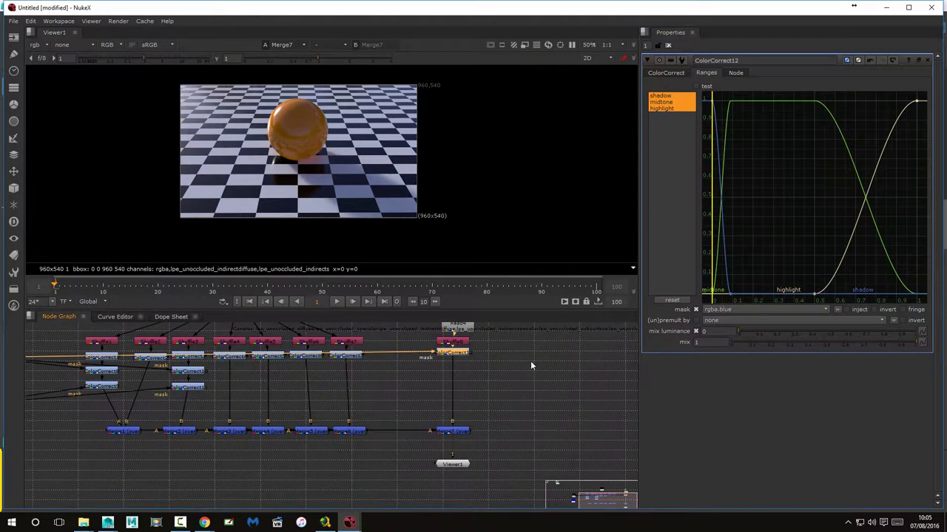
{"action": "left_click", "coordinate": [675, 72]}
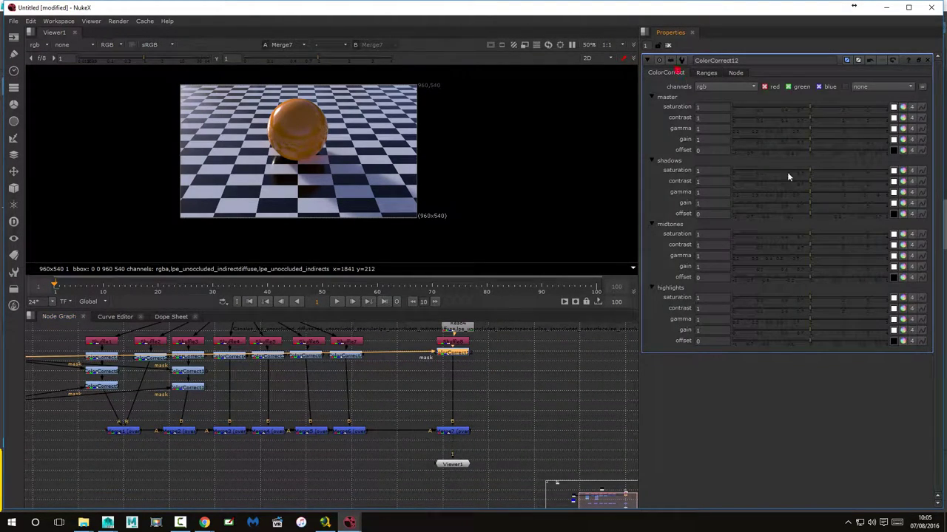
{"action": "mouse_move", "coordinate": [813, 137]}
{"action": "left_mouse_down"}
{"action": "mouse_move", "coordinate": [762, 141]}
{"action": "mouse_move", "coordinate": [809, 146]}
{"action": "left_mouse_up"}
{"action": "left_click", "coordinate": [491, 384]}
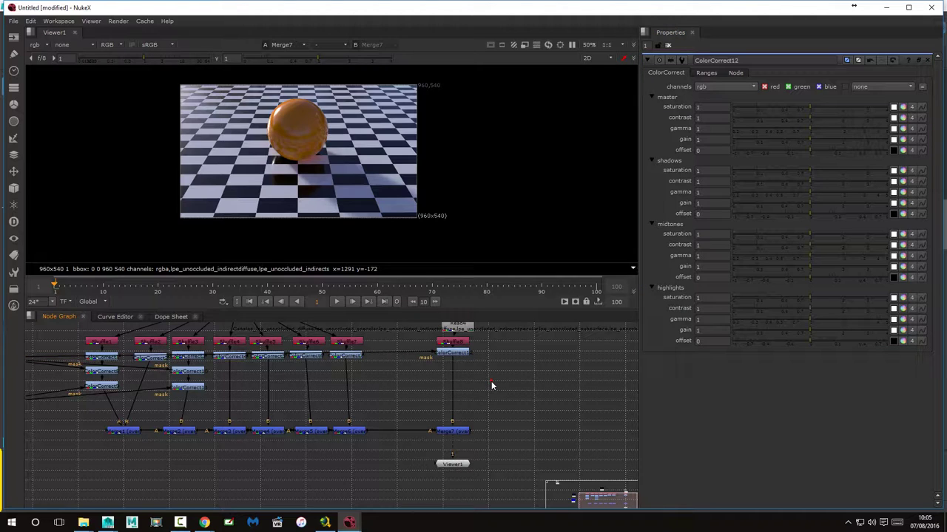
Insert ColorCorrect13 before Merge7 and wire the Read5 matte into its mask.
{"action": "key", "text": "Tab"}
{"action": "type", "text": "colo"}
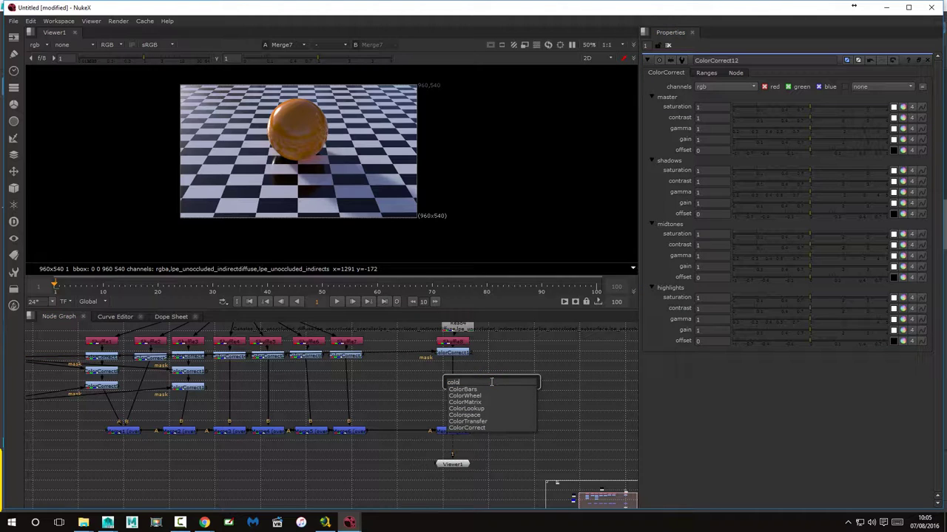
{"action": "left_click", "coordinate": [480, 428]}
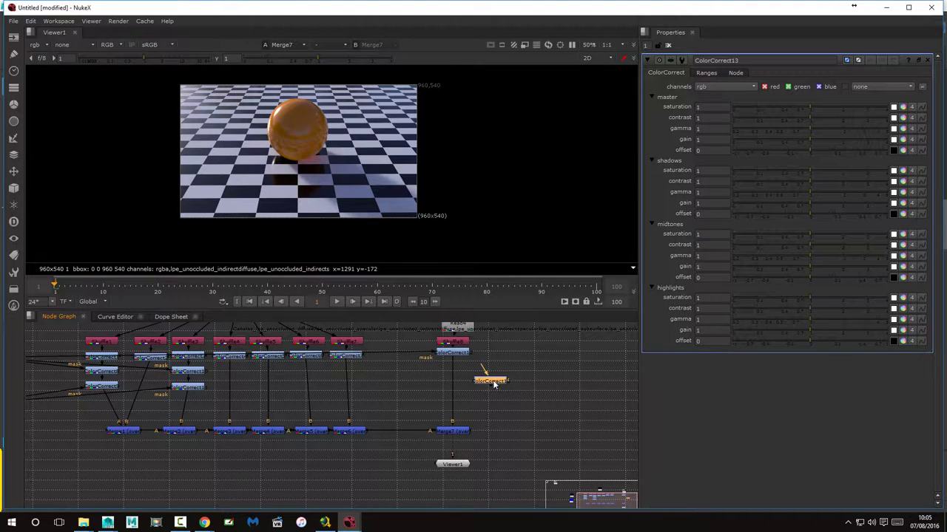
{"action": "mouse_move", "coordinate": [494, 384]}
{"action": "left_mouse_down"}
{"action": "mouse_move", "coordinate": [458, 379]}
{"action": "mouse_move", "coordinate": [581, 414]}
{"action": "mouse_move", "coordinate": [80, 413]}
{"action": "left_mouse_up"}
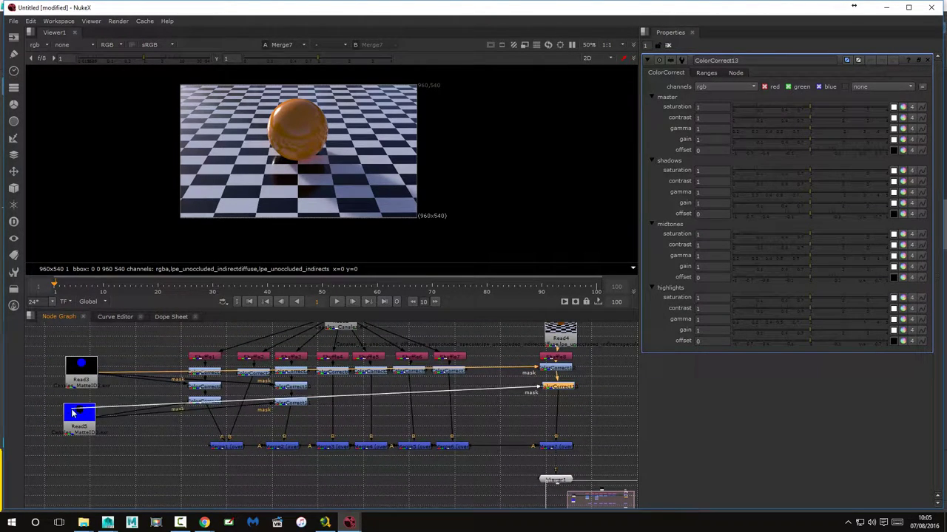
{"action": "left_click_drag", "start_coordinate": [506, 381], "coordinate": [348, 371]}
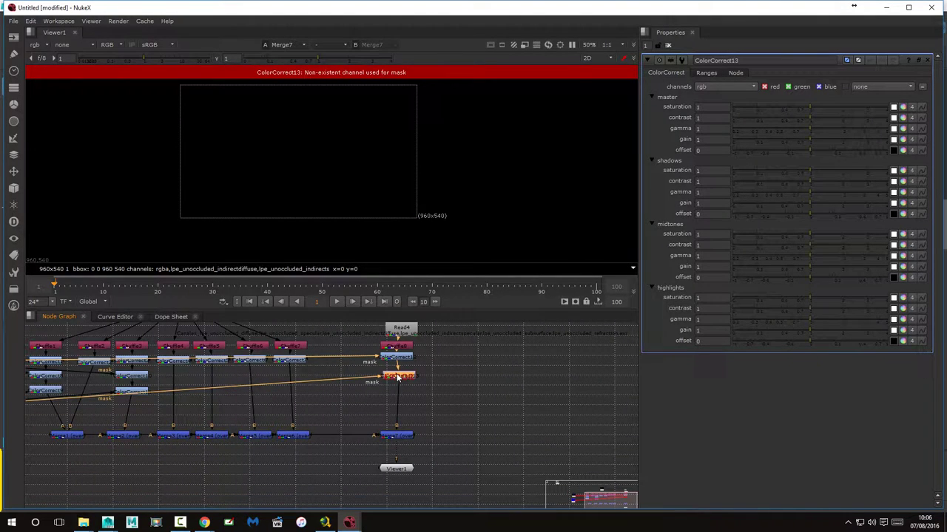
Mask ColorCorrect13 by rgba.blue, lower its master gain, and move Read4 right.
{"action": "left_click", "coordinate": [707, 74]}
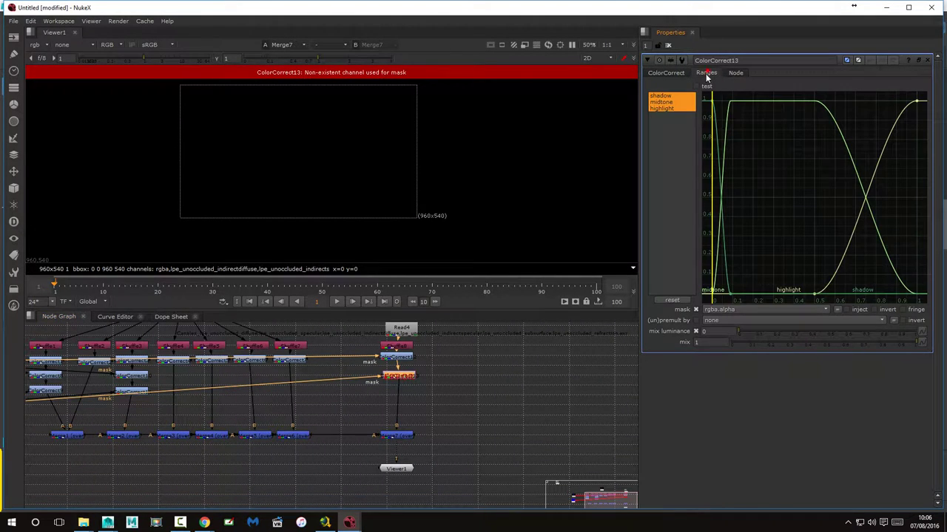
{"action": "left_click", "coordinate": [735, 308]}
{"action": "left_click", "coordinate": [744, 345]}
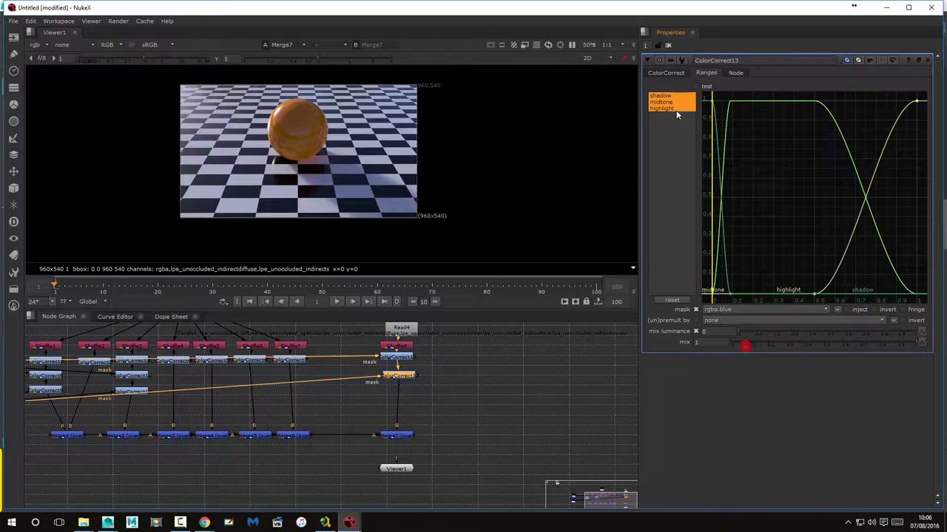
{"action": "left_click", "coordinate": [666, 74]}
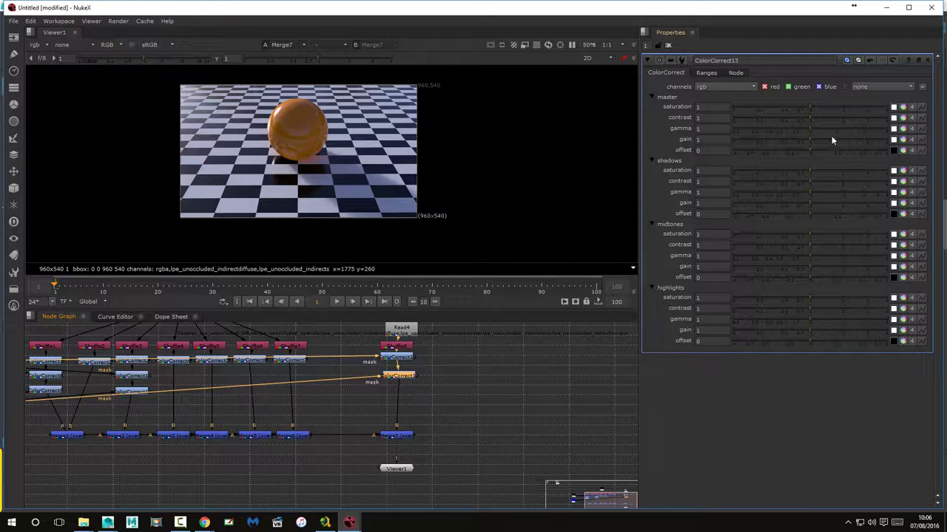
{"action": "mouse_move", "coordinate": [809, 138]}
{"action": "left_mouse_down"}
{"action": "mouse_move", "coordinate": [755, 141]}
{"action": "mouse_move", "coordinate": [809, 144]}
{"action": "left_mouse_up"}
{"action": "left_click_drag", "start_coordinate": [449, 398], "coordinate": [460, 413]}
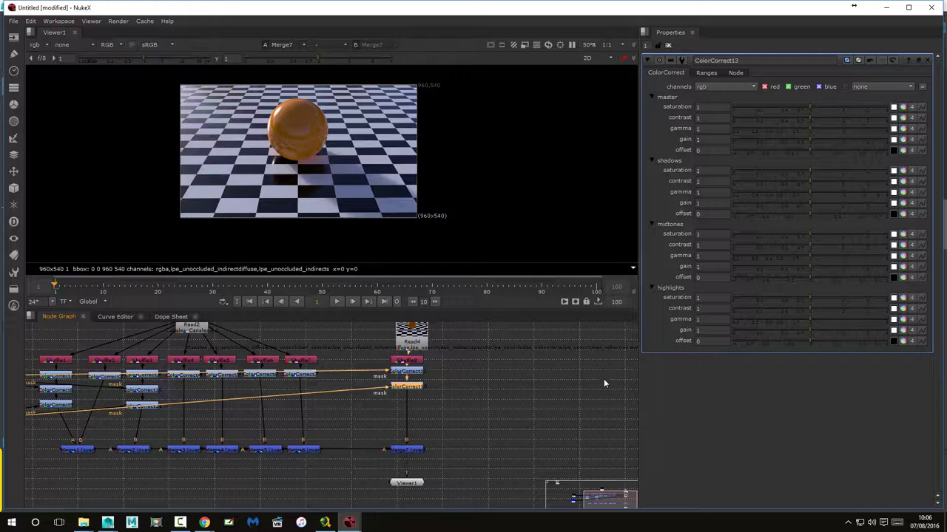
{"action": "left_click_drag", "start_coordinate": [420, 337], "coordinate": [474, 338]}
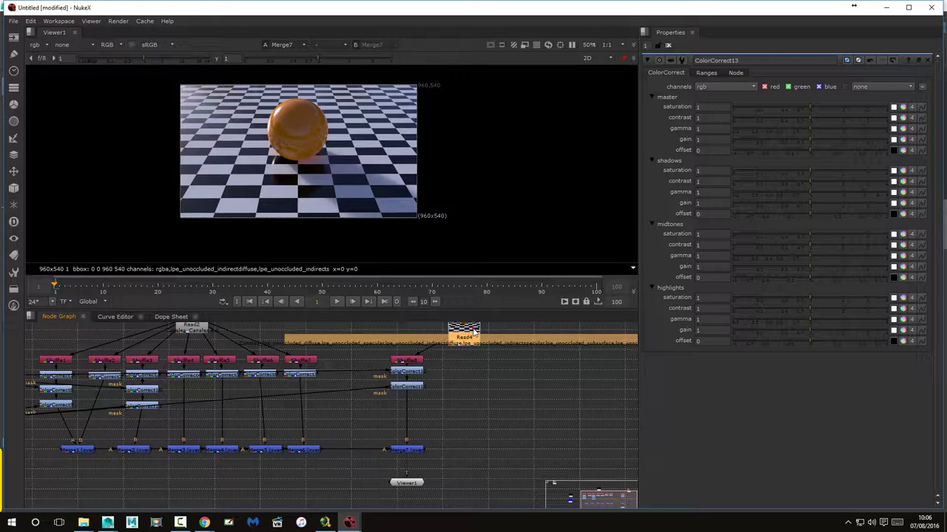
View the original Read4 render with Viewer1 aligned beneath it.
{"action": "key", "text": "1"}
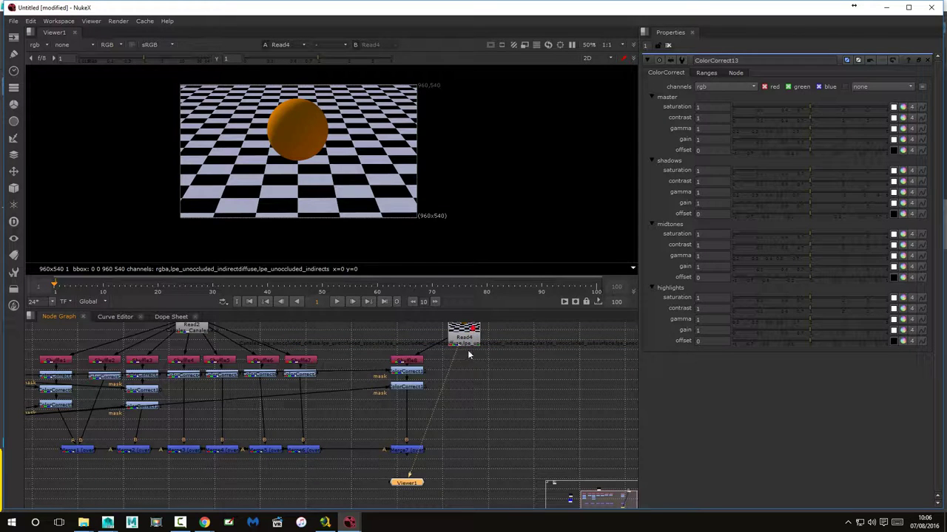
{"action": "left_click_drag", "start_coordinate": [416, 488], "coordinate": [468, 488]}
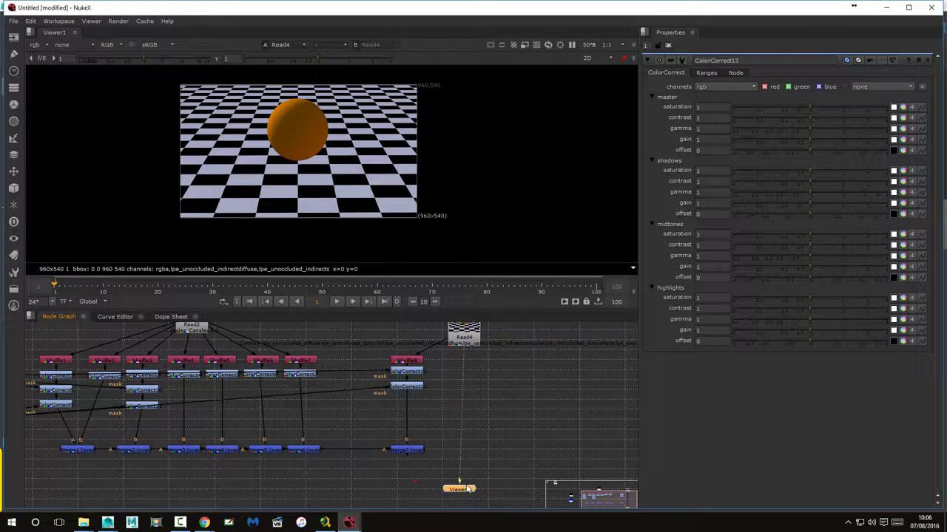
{"action": "double_click", "coordinate": [463, 335]}
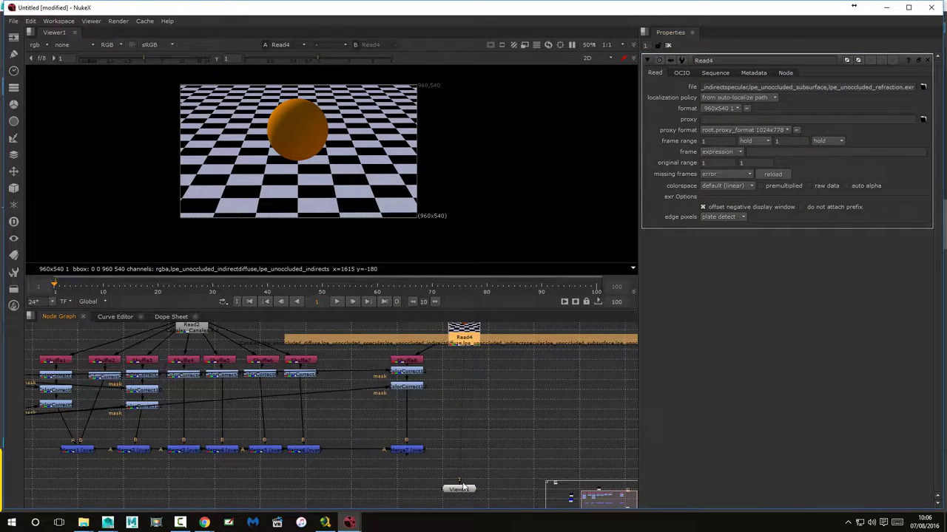
{"action": "left_click_drag", "start_coordinate": [463, 486], "coordinate": [468, 483]}
Add Shuffle9 directly below Read4.
{"action": "key", "text": "Tab"}
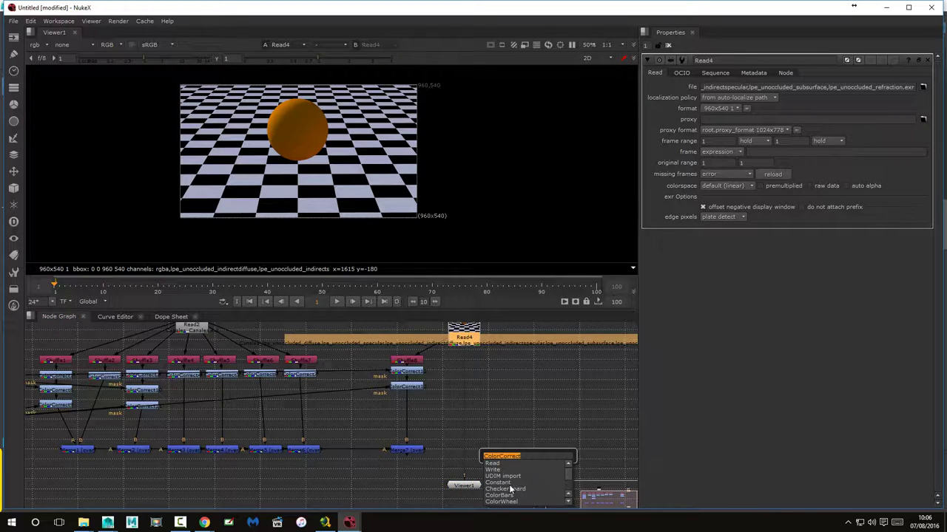
{"action": "type", "text": "shu"}
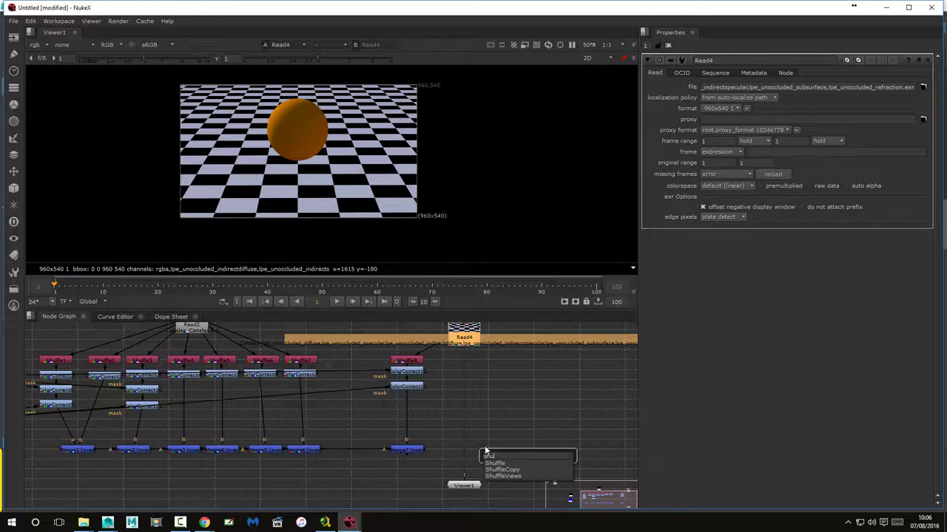
{"action": "key", "text": "Down"}
{"action": "key", "text": "Return"}
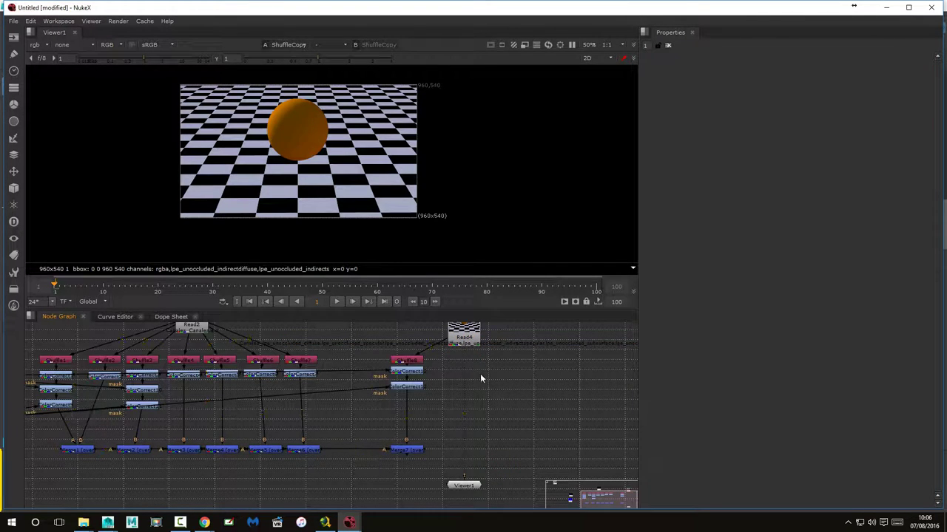
{"action": "key", "text": "Tab"}
{"action": "type", "text": "s"}
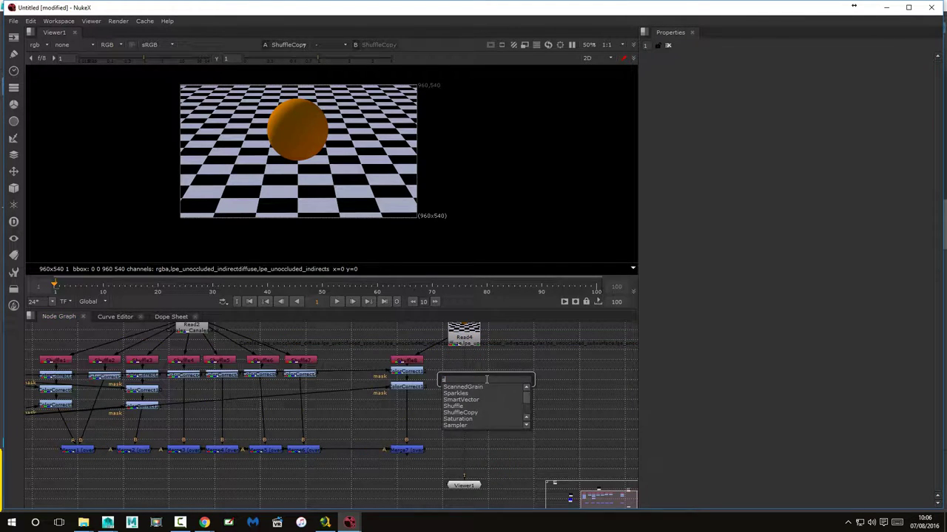
{"action": "type", "text": "h"}
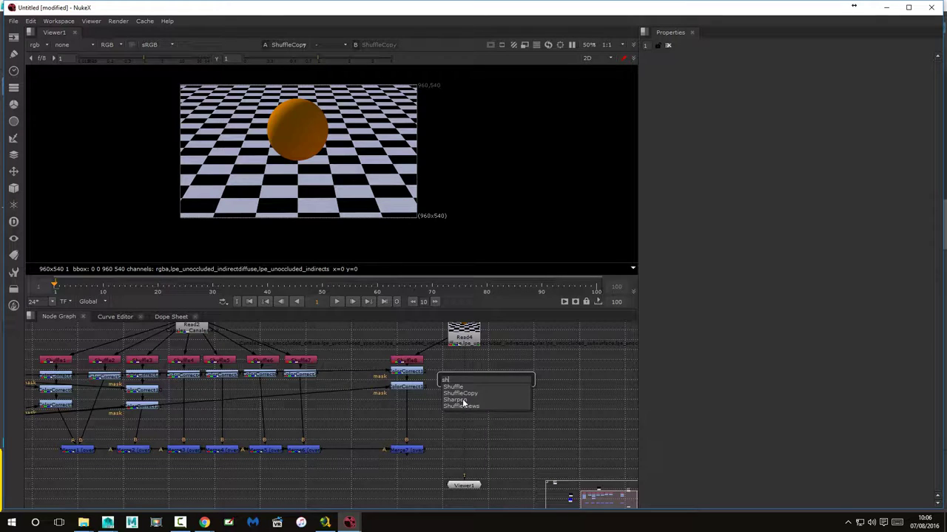
{"action": "left_click", "coordinate": [462, 387]}
{"action": "left_click_drag", "start_coordinate": [465, 332], "coordinate": [467, 368]}
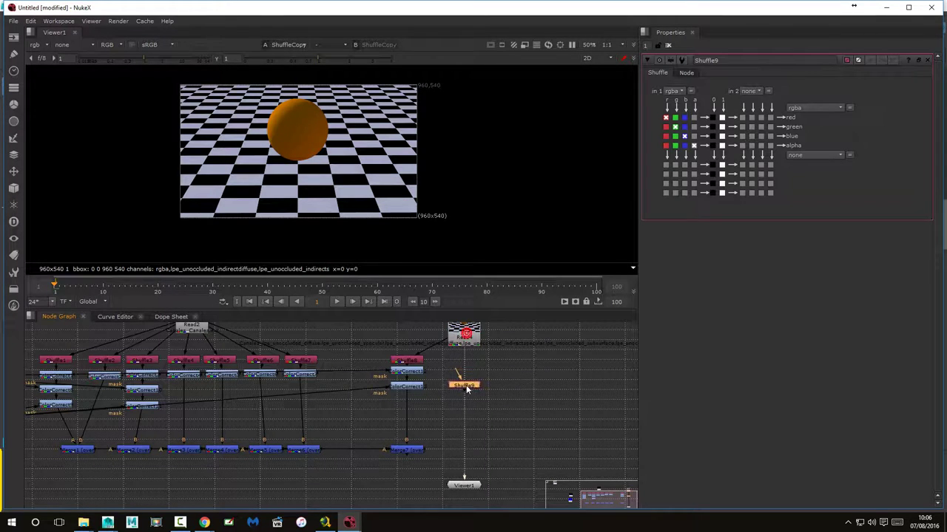
Set Shuffle9's input layer to lpe_unoccluded_indirectspecular.
{"action": "left_click", "coordinate": [675, 91]}
{"action": "left_click", "coordinate": [703, 148]}
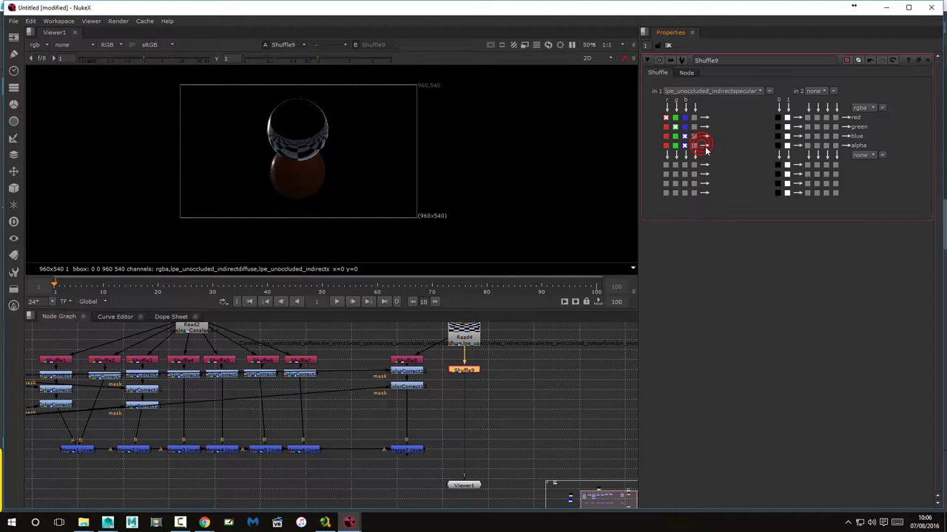
{"action": "left_click_drag", "start_coordinate": [474, 372], "coordinate": [474, 362]}
{"action": "left_click", "coordinate": [551, 389]}
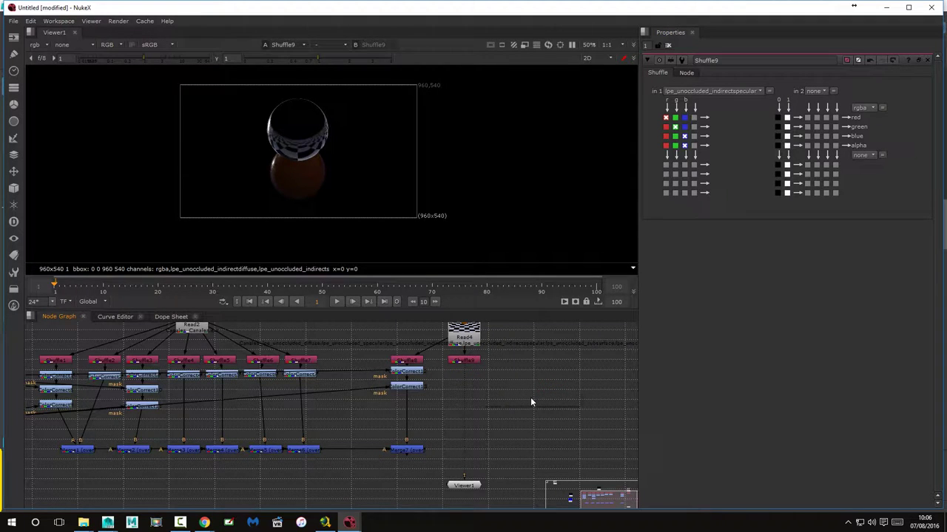
{"action": "key", "text": "Tab"}
{"action": "type", "text": "shu"}
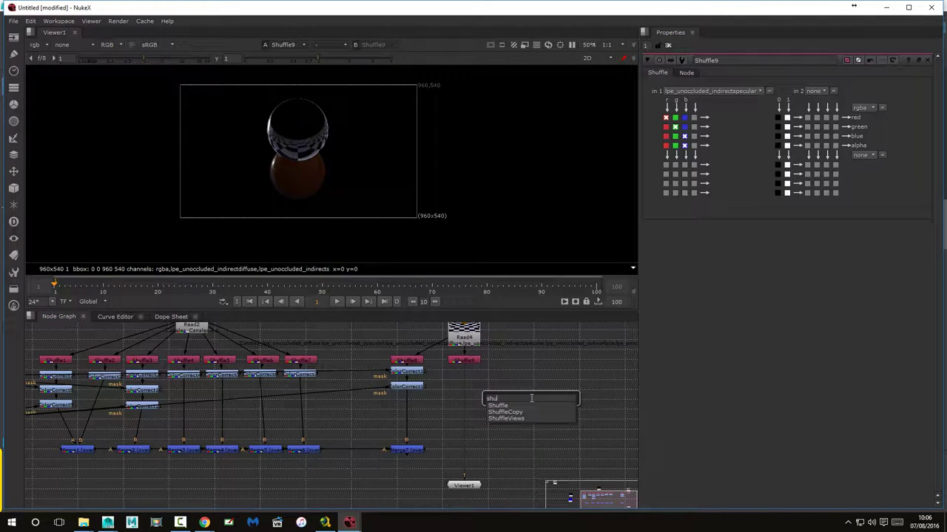
Add Shuffle10 beside Shuffle9 under Read4 and view its output.
{"action": "left_click", "coordinate": [502, 406]}
{"action": "left_click_drag", "start_coordinate": [545, 381], "coordinate": [464, 335]}
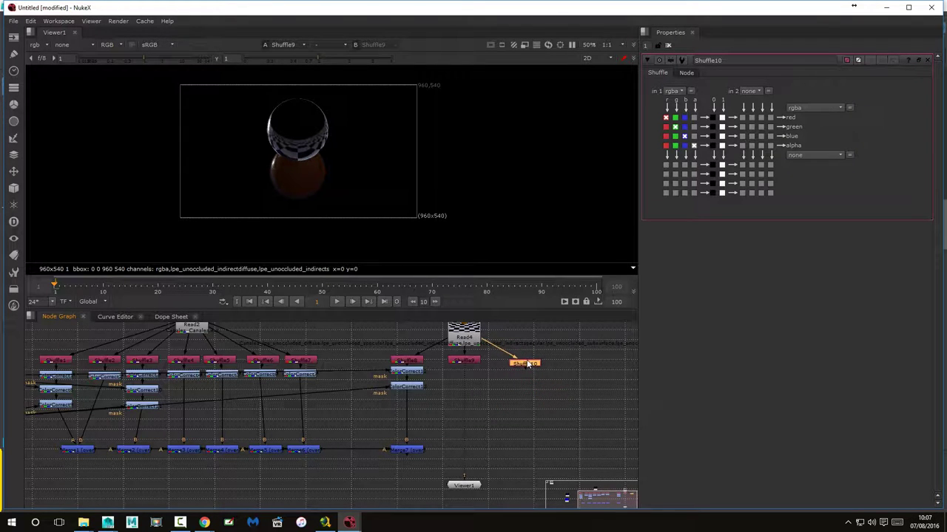
{"action": "left_click_drag", "start_coordinate": [527, 364], "coordinate": [526, 361]}
{"action": "key", "text": "1"}
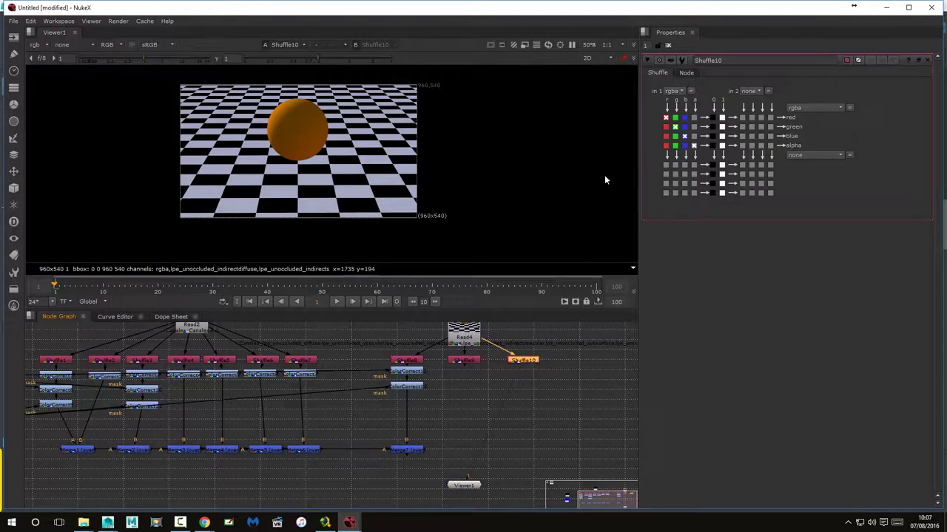
Set Shuffle10's input layer to lpe_unoccluded_specular.
{"action": "double_click", "coordinate": [470, 361]}
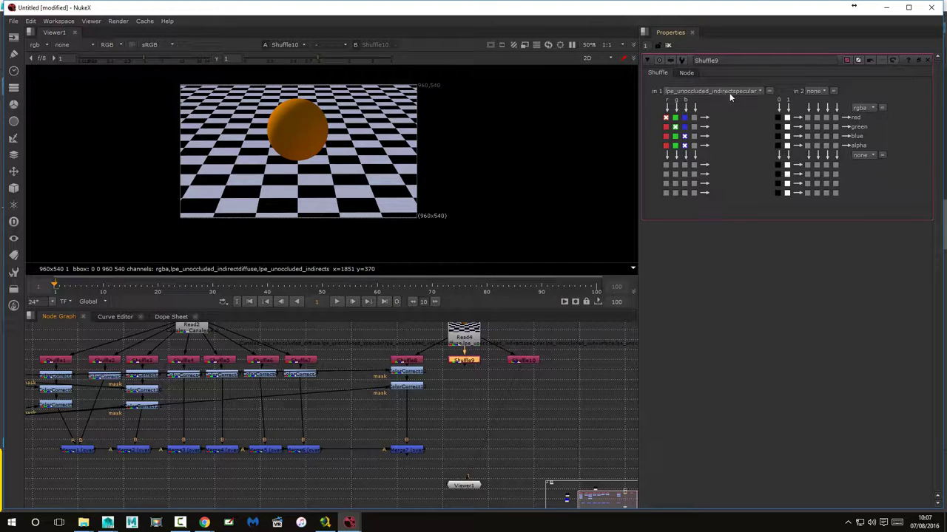
{"action": "double_click", "coordinate": [523, 360]}
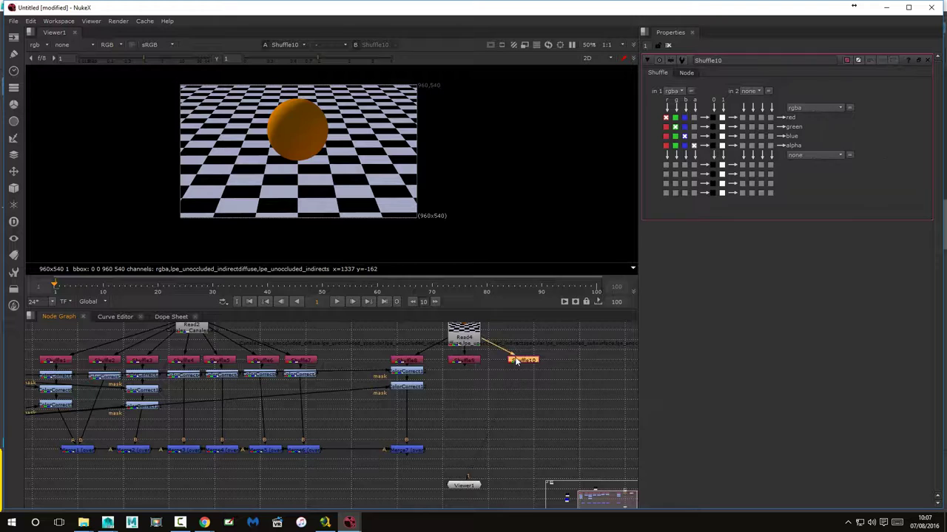
{"action": "left_click", "coordinate": [673, 90]}
{"action": "left_click", "coordinate": [760, 158]}
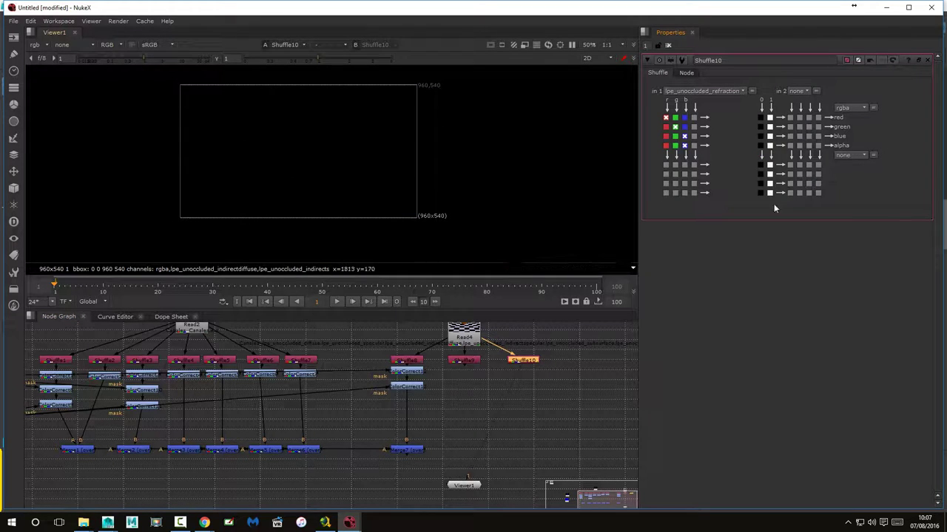
{"action": "left_click", "coordinate": [721, 90]}
{"action": "left_click", "coordinate": [736, 167]}
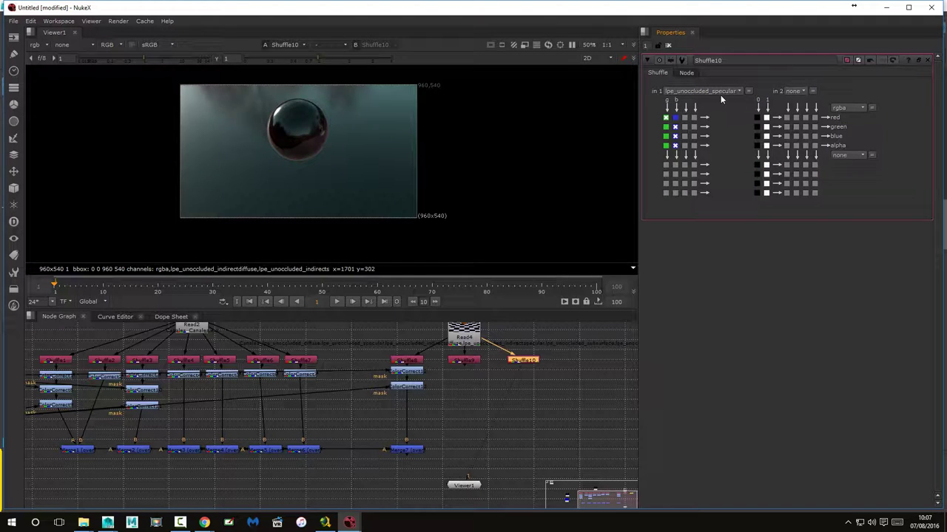
Move Viewer1 under Shuffle10 and tidy the node positions.
{"action": "left_click_drag", "start_coordinate": [468, 491], "coordinate": [523, 479]}
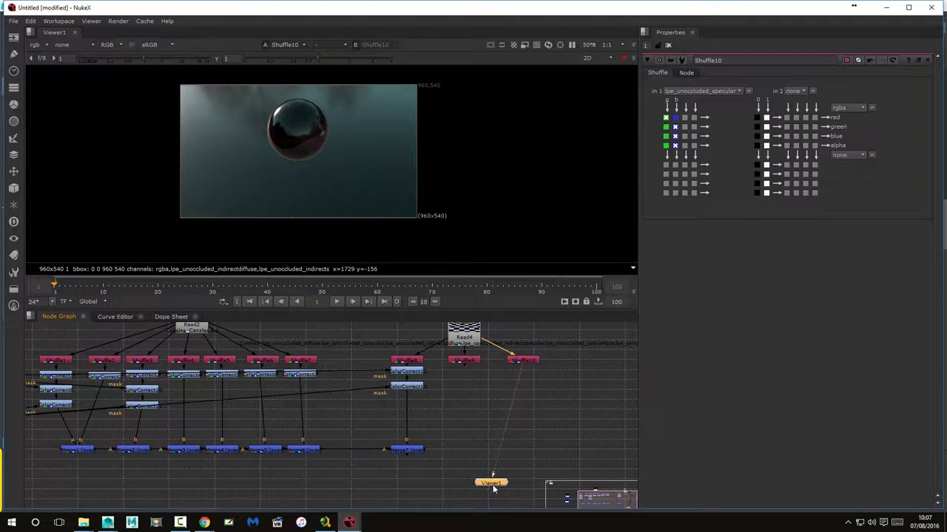
{"action": "left_click_drag", "start_coordinate": [520, 359], "coordinate": [523, 363]}
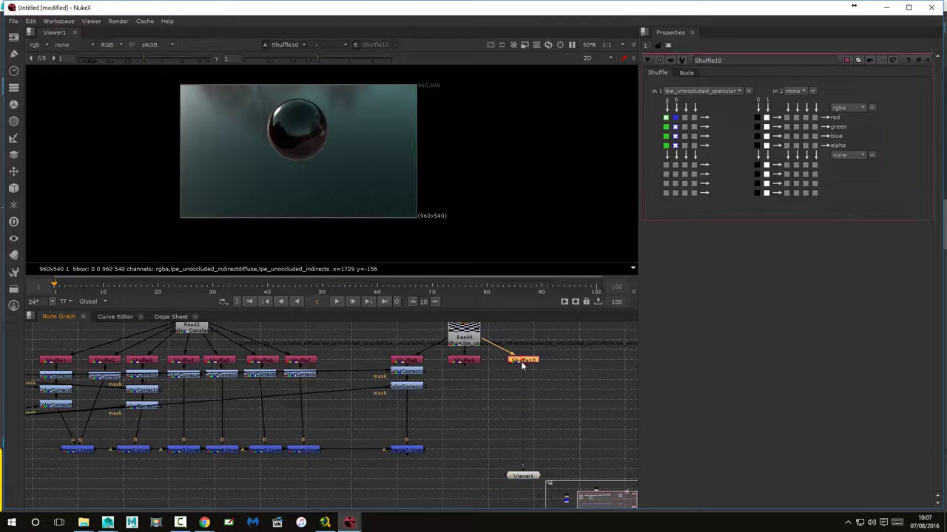
{"action": "left_click", "coordinate": [580, 395]}
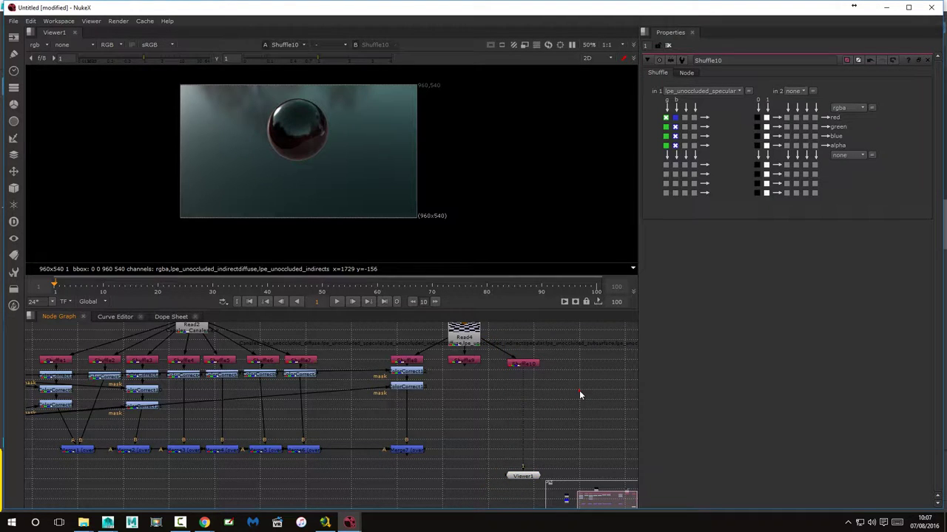
Add a Shuffle on Read4 set to lpe_unoccluded_subsurface, view it, then delete it as empty.
{"action": "key", "text": "Tab"}
{"action": "type", "text": "s"}
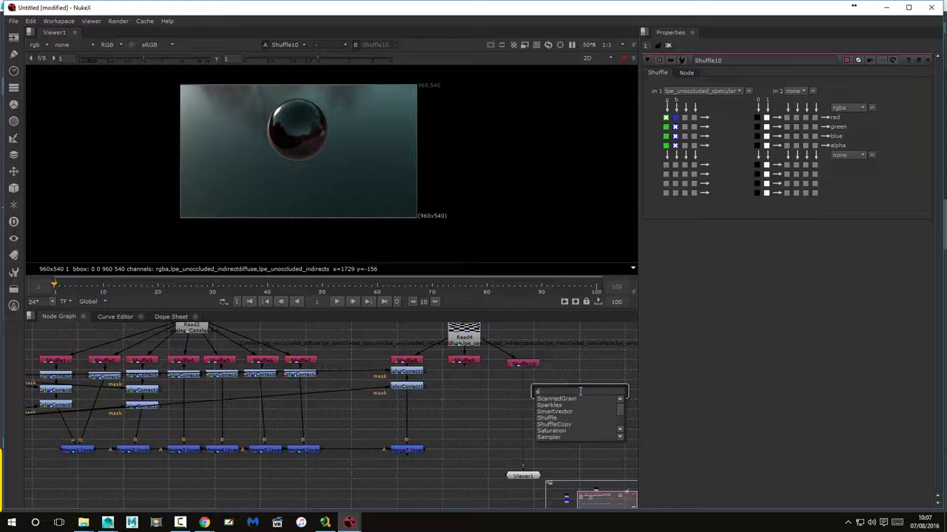
{"action": "type", "text": "hu"}
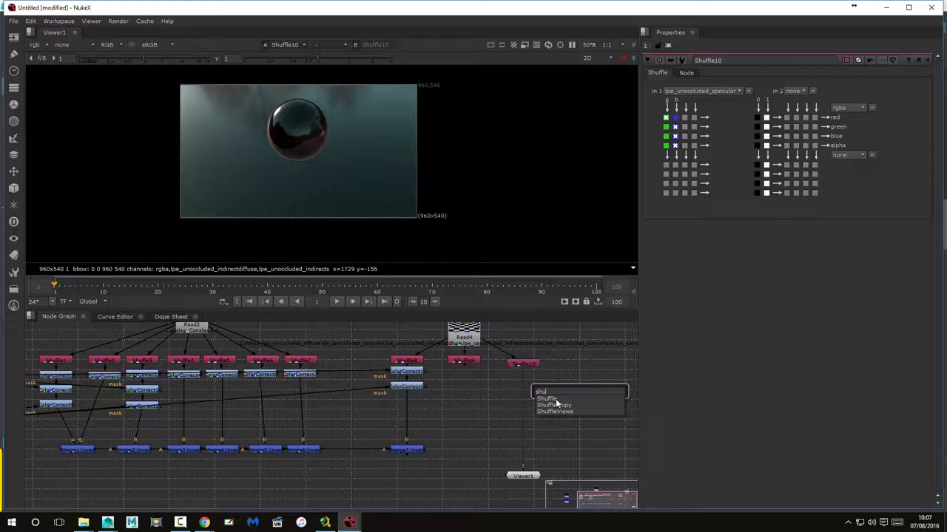
{"action": "key", "text": "Return"}
{"action": "mouse_move", "coordinate": [575, 392]}
{"action": "left_mouse_down"}
{"action": "mouse_move", "coordinate": [567, 367]}
{"action": "mouse_move", "coordinate": [474, 335]}
{"action": "left_mouse_up"}
{"action": "key", "text": "1"}
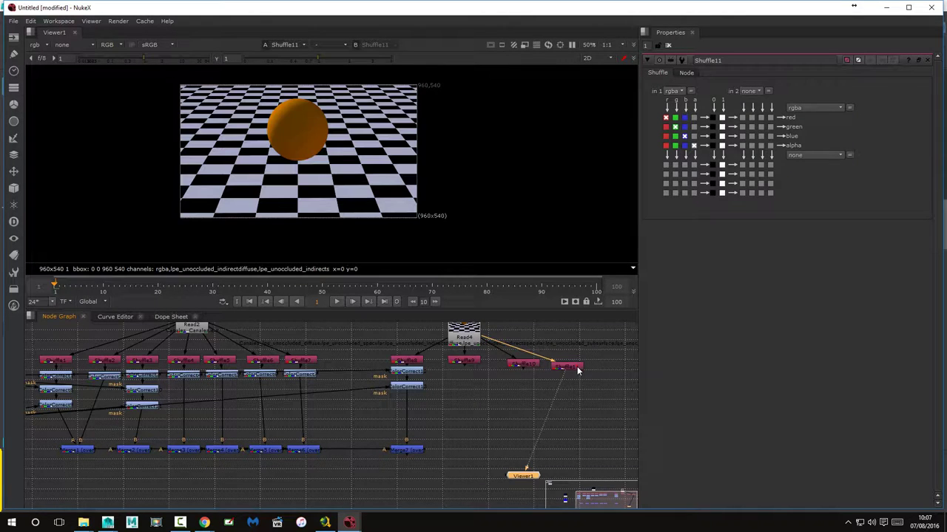
{"action": "left_click", "coordinate": [578, 370]}
{"action": "left_click", "coordinate": [673, 91]}
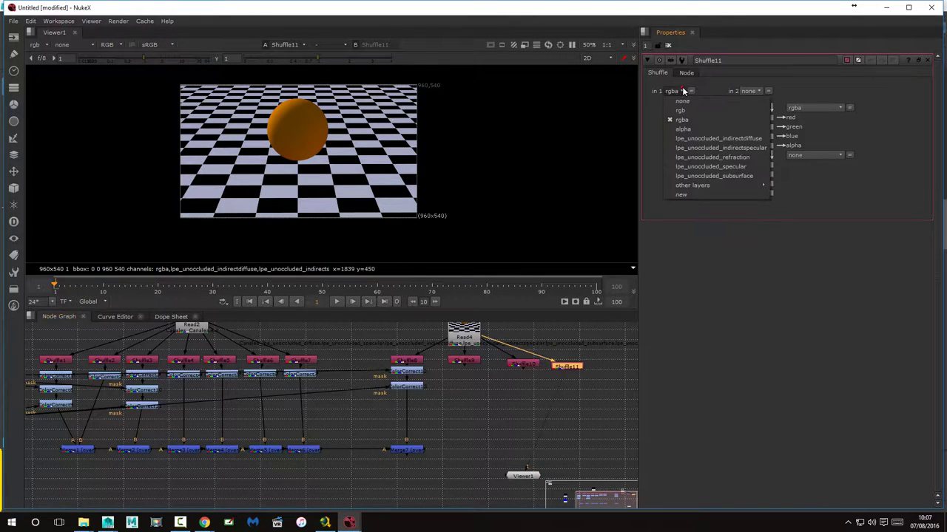
{"action": "left_click", "coordinate": [752, 175]}
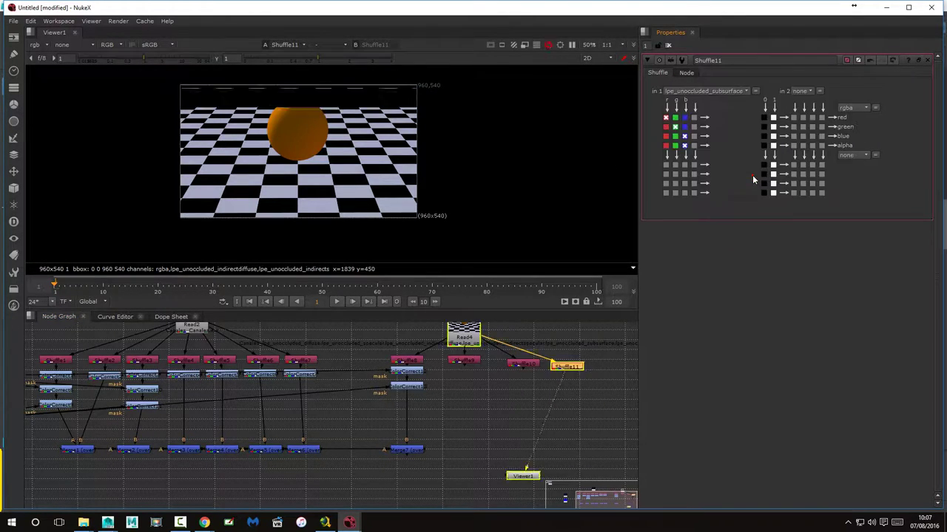
{"action": "key", "text": "Delete"}
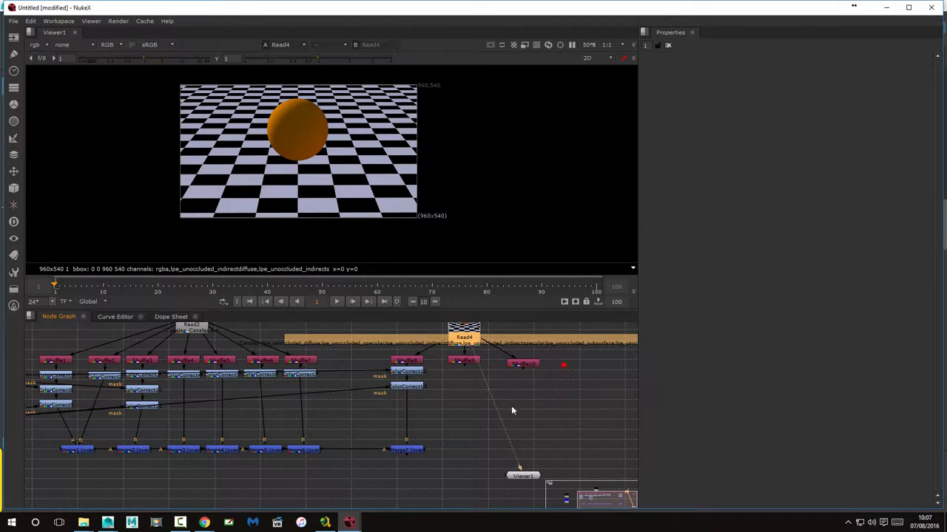
{"action": "mouse_move", "coordinate": [520, 471]}
{"action": "left_mouse_down"}
{"action": "mouse_move", "coordinate": [472, 471]}
{"action": "mouse_move", "coordinate": [494, 460]}
{"action": "left_mouse_up"}
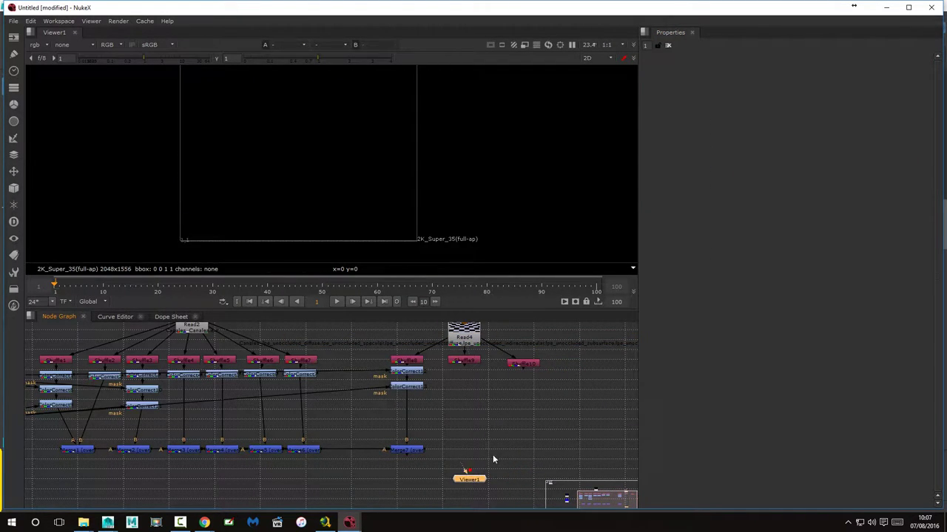
Add ColorCorrect14 under Shuffle9 and paste further ColorCorrect copies beside the other shuffles.
{"action": "left_click", "coordinate": [468, 362]}
{"action": "key", "text": "Tab"}
{"action": "type", "text": "col"}
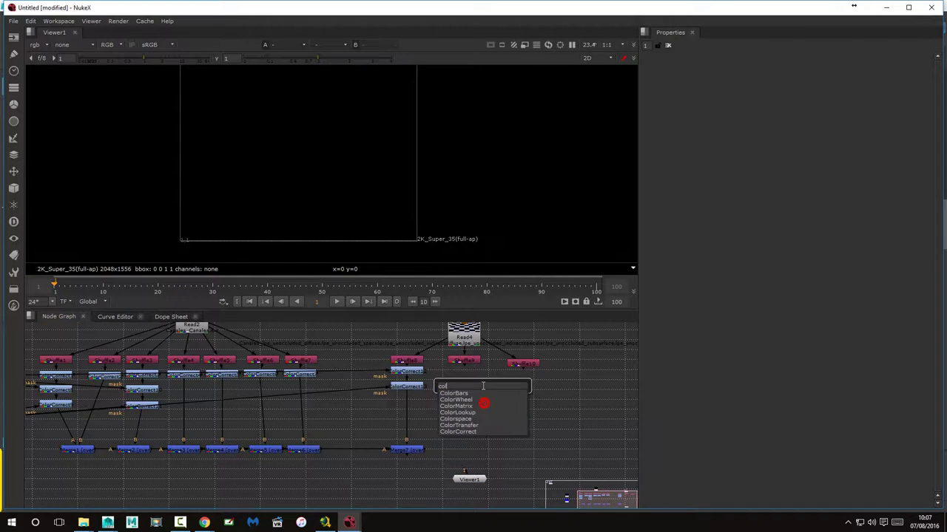
{"action": "left_click", "coordinate": [473, 431]}
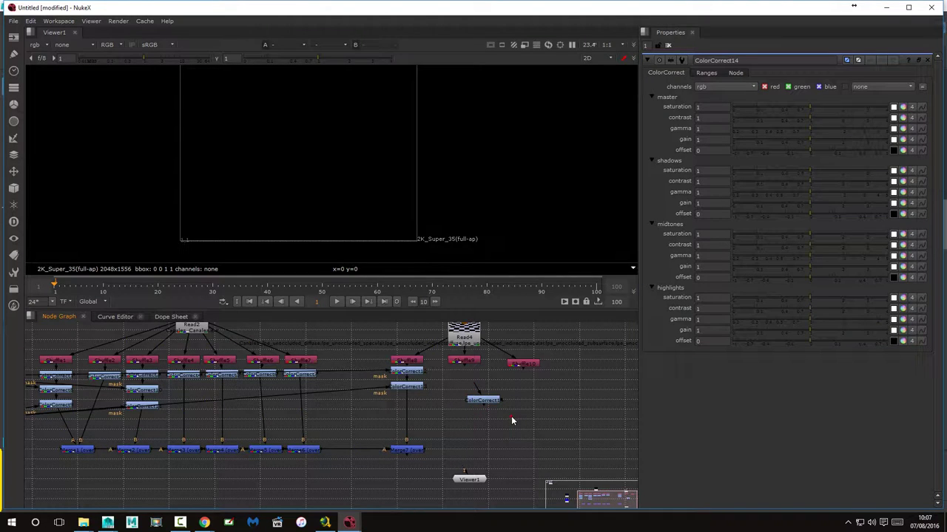
{"action": "left_click_drag", "start_coordinate": [512, 418], "coordinate": [488, 432]}
{"action": "left_click", "coordinate": [548, 410]}
{"action": "key", "text": "ctrl+v"}
{"action": "key", "text": "ctrl+v"}
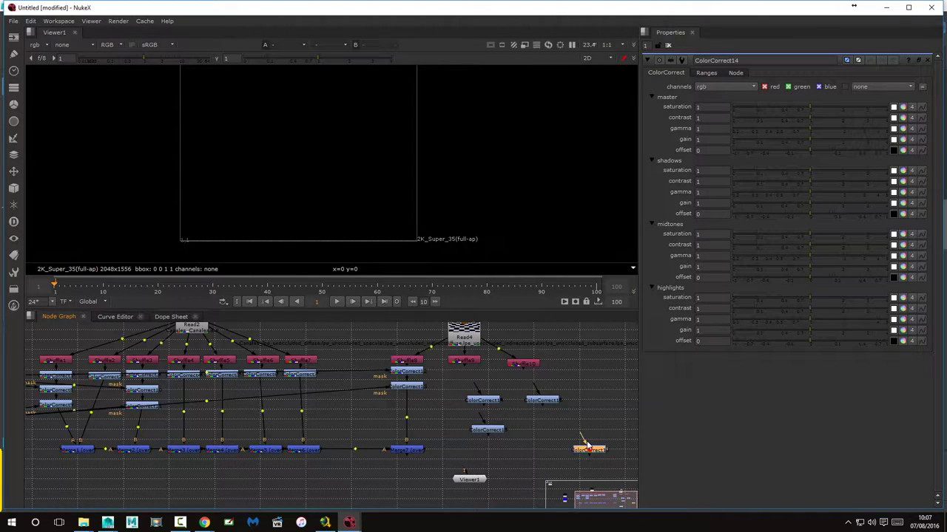
{"action": "left_click_drag", "start_coordinate": [588, 448], "coordinate": [560, 429]}
{"action": "mouse_move", "coordinate": [484, 402]}
{"action": "left_mouse_down"}
{"action": "mouse_move", "coordinate": [470, 391]}
{"action": "mouse_move", "coordinate": [480, 378]}
{"action": "left_mouse_up"}
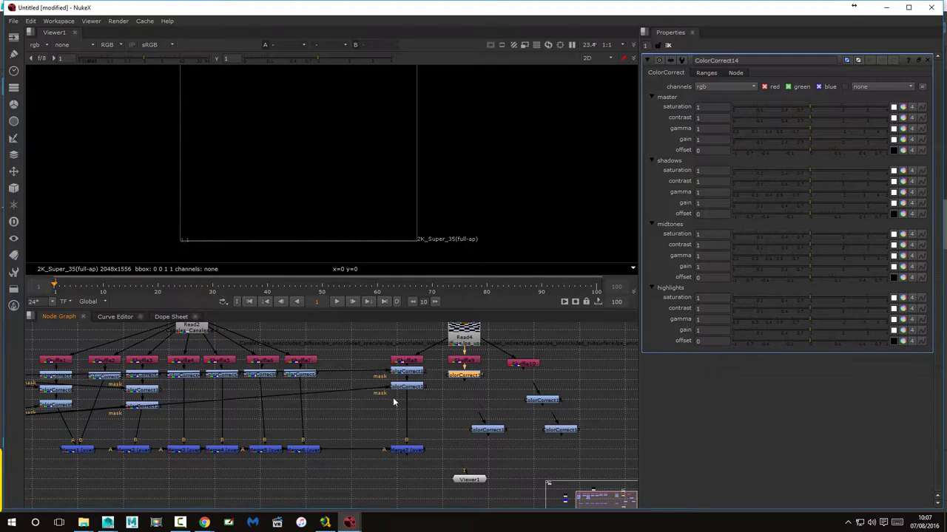
Move the Read3 and Read5 matte Read nodes up beside Read2.
{"action": "key", "text": "f"}
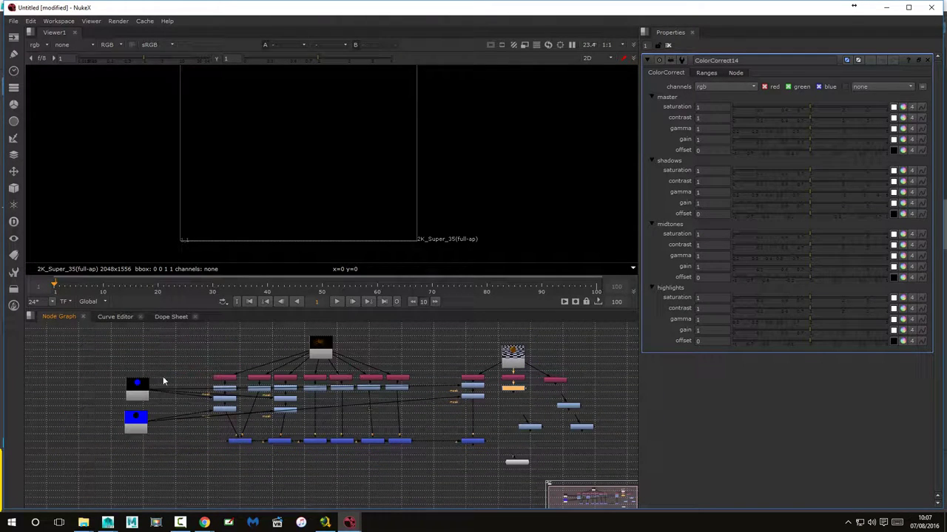
{"action": "left_click_drag", "start_coordinate": [142, 386], "coordinate": [448, 343]}
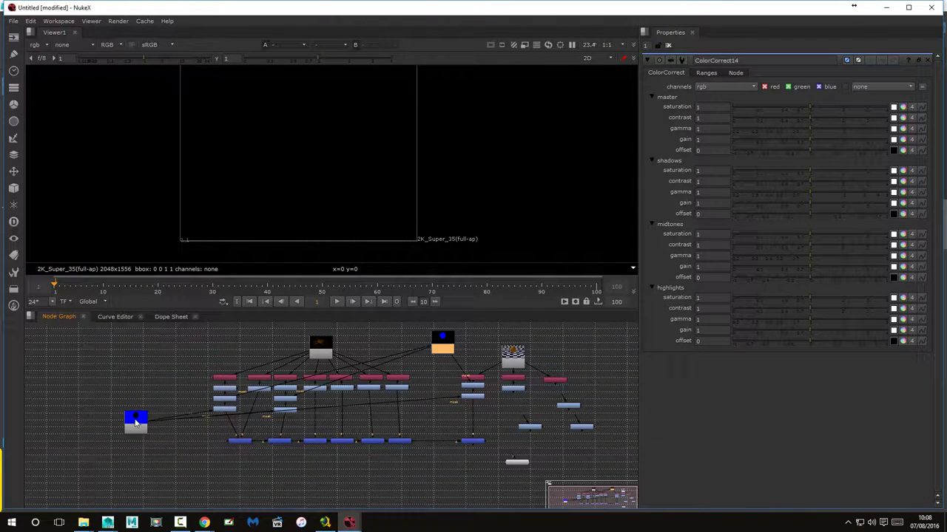
{"action": "left_click_drag", "start_coordinate": [136, 422], "coordinate": [408, 342]}
{"action": "scroll", "coordinate": [539, 407], "scroll_direction": "down", "scroll_amount": 5}
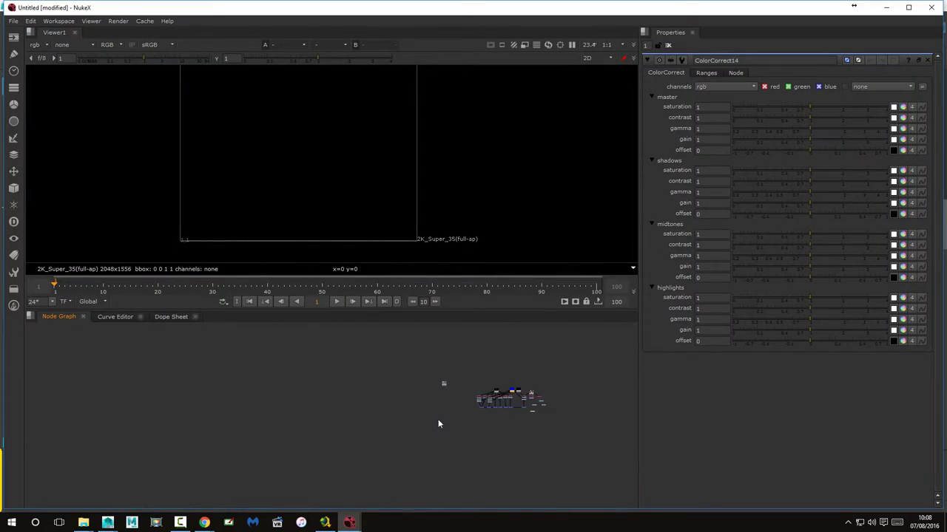
{"action": "scroll", "coordinate": [517, 396], "scroll_direction": "up", "scroll_amount": 3}
{"action": "scroll", "coordinate": [485, 398], "scroll_direction": "up", "scroll_amount": 5}
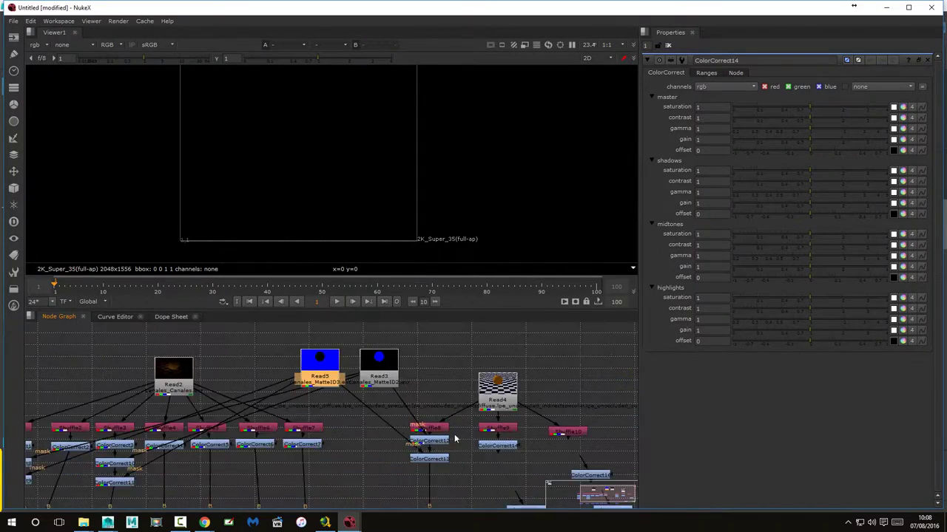
{"action": "scroll", "coordinate": [459, 442], "scroll_direction": "up", "scroll_amount": 2}
{"action": "scroll", "coordinate": [470, 445], "scroll_direction": "down", "scroll_amount": 1}
{"action": "scroll", "coordinate": [478, 449], "scroll_direction": "down", "scroll_amount": 1}
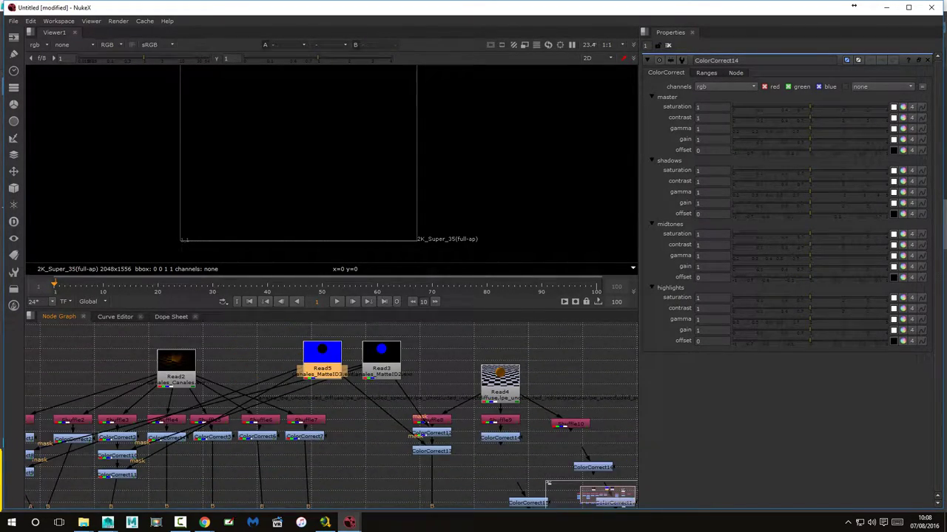
Mask ColorCorrect14 with the Read3 matte and place ColorCorrect15 beneath it.
{"action": "left_click", "coordinate": [448, 437]}
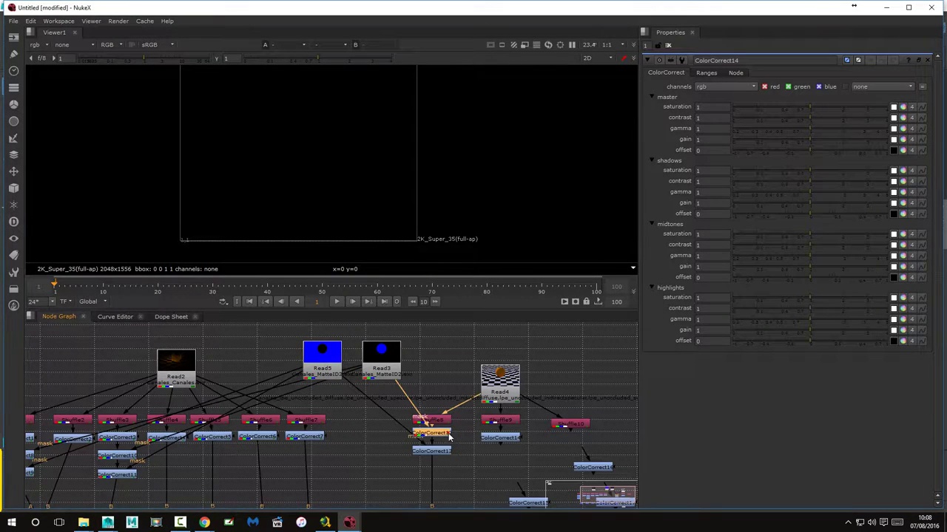
{"action": "left_click_drag", "start_coordinate": [448, 435], "coordinate": [446, 440]}
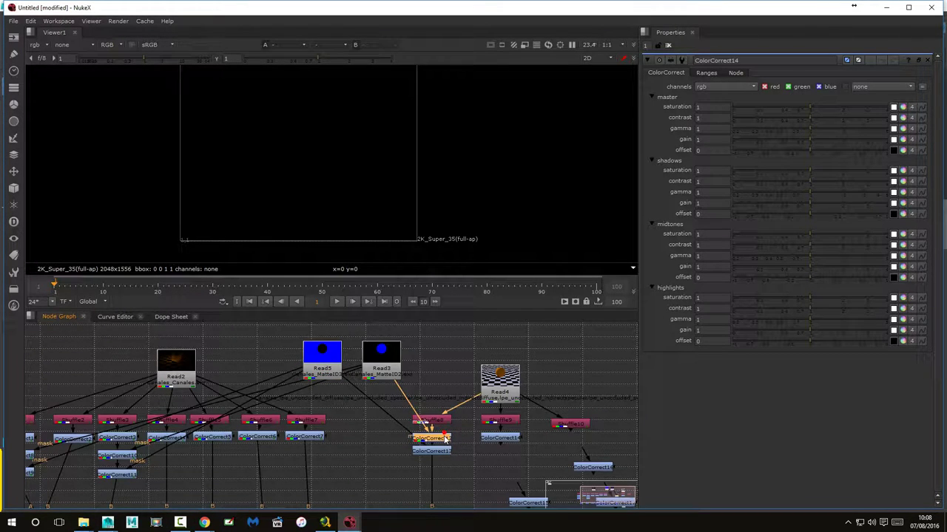
{"action": "left_click", "coordinate": [446, 452]}
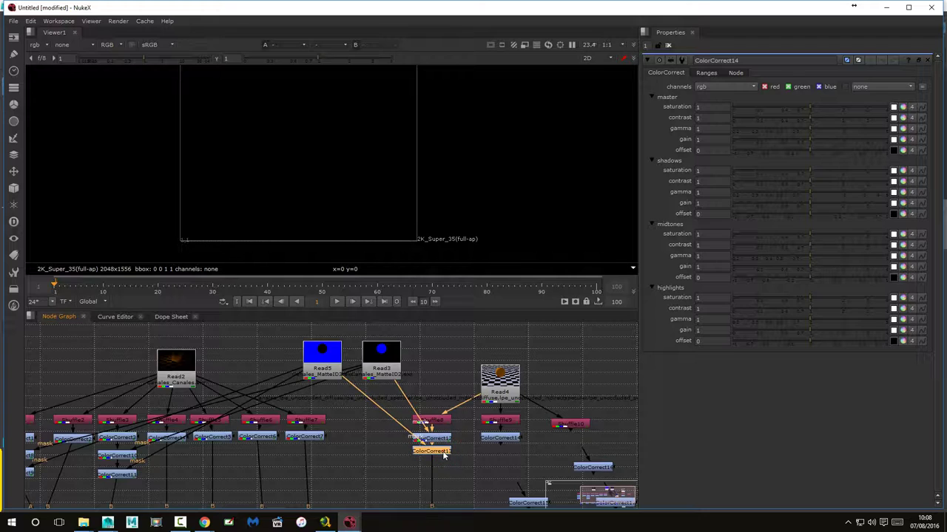
{"action": "left_click", "coordinate": [490, 439]}
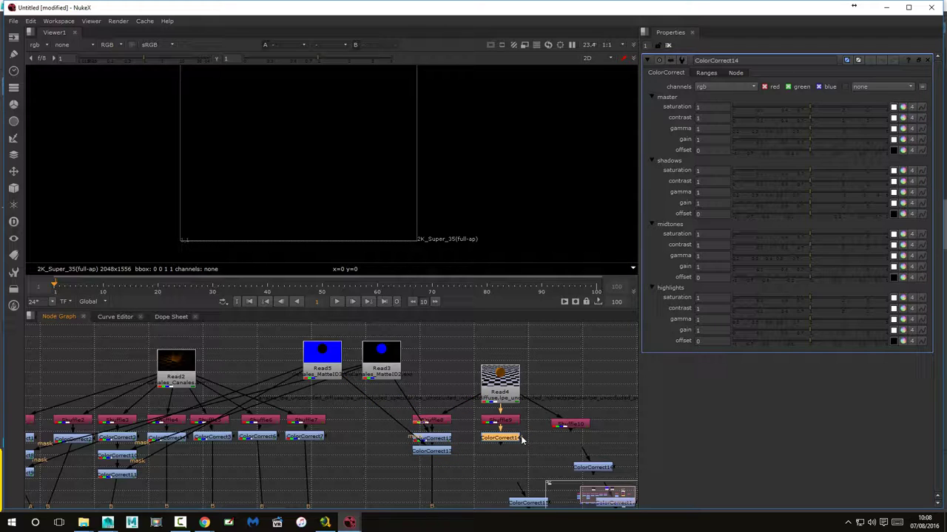
{"action": "left_click_drag", "start_coordinate": [521, 440], "coordinate": [386, 364]}
{"action": "mouse_move", "coordinate": [528, 504]}
{"action": "left_mouse_down"}
{"action": "mouse_move", "coordinate": [506, 455]}
{"action": "mouse_move", "coordinate": [323, 365]}
{"action": "left_mouse_up"}
{"action": "scroll", "coordinate": [515, 446], "scroll_direction": "up", "scroll_amount": 3}
{"action": "scroll", "coordinate": [511, 436], "scroll_direction": "down", "scroll_amount": 3}
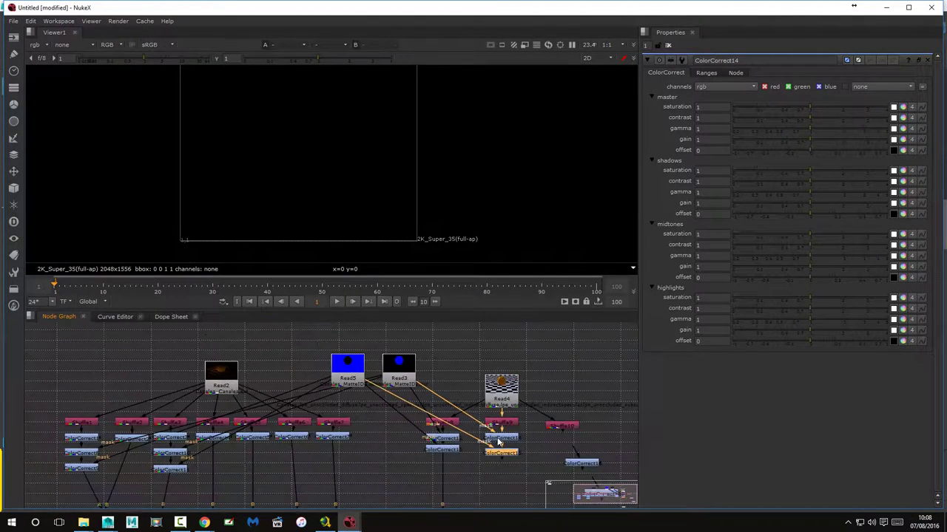
{"action": "scroll", "coordinate": [491, 406], "scroll_direction": "down", "scroll_amount": 2}
{"action": "scroll", "coordinate": [435, 414], "scroll_direction": "down", "scroll_amount": 1}
Merge ColorCorrect14 over Merge7, chain the lower ColorCorrect and mask it with Read5.
{"action": "left_click", "coordinate": [380, 453]}
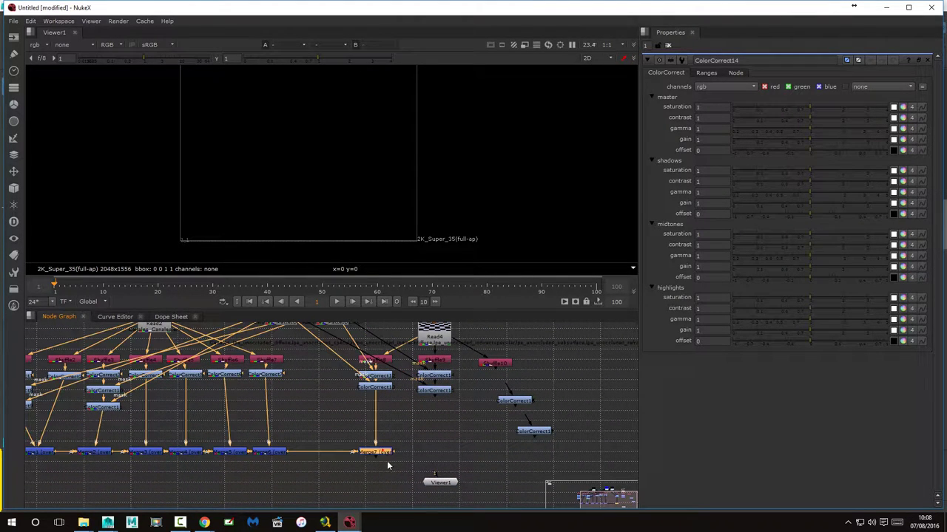
{"action": "left_click", "coordinate": [438, 389], "text": "shift"}
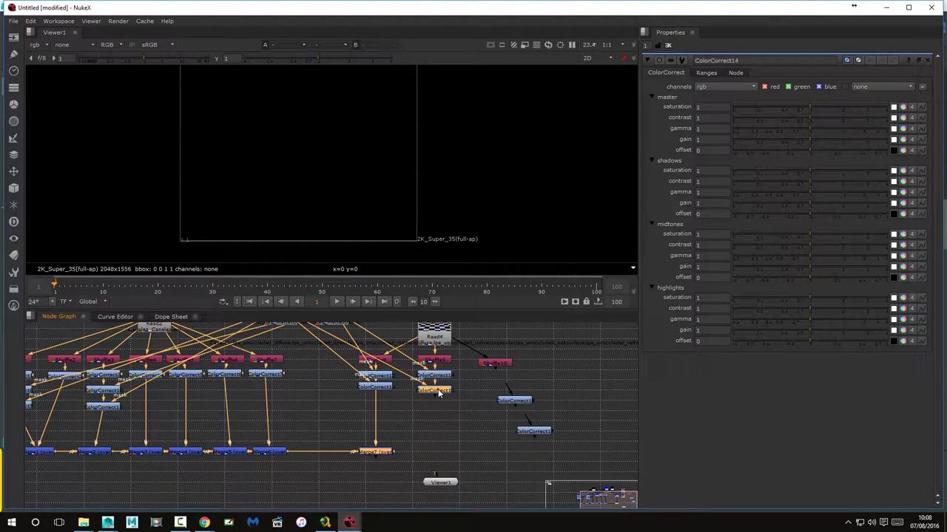
{"action": "key", "text": "m"}
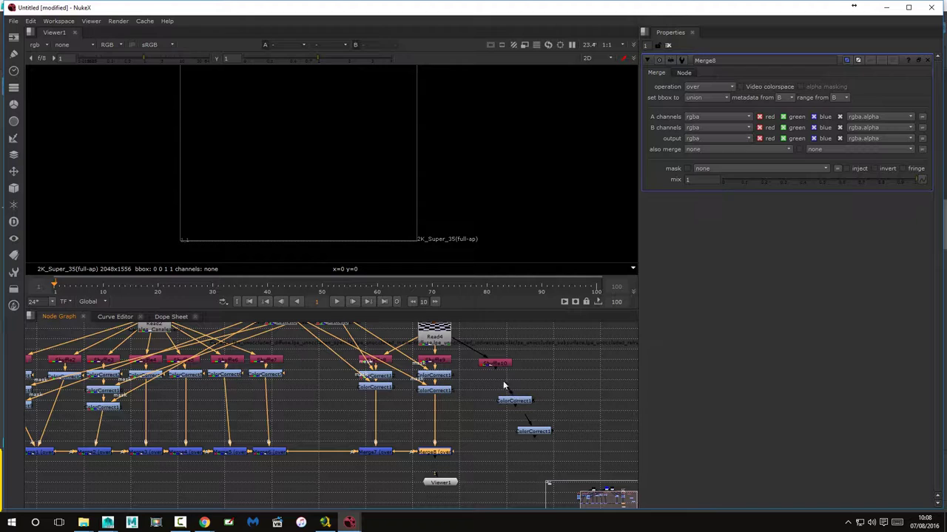
{"action": "left_click_drag", "start_coordinate": [514, 400], "coordinate": [494, 380]}
{"action": "mouse_move", "coordinate": [527, 431]}
{"action": "left_mouse_down"}
{"action": "mouse_move", "coordinate": [488, 423]}
{"action": "mouse_move", "coordinate": [494, 381]}
{"action": "left_mouse_up"}
{"action": "mouse_move", "coordinate": [497, 420]}
{"action": "left_mouse_down"}
{"action": "mouse_move", "coordinate": [500, 401]}
{"action": "mouse_move", "coordinate": [531, 421]}
{"action": "mouse_move", "coordinate": [338, 346]}
{"action": "left_mouse_up"}
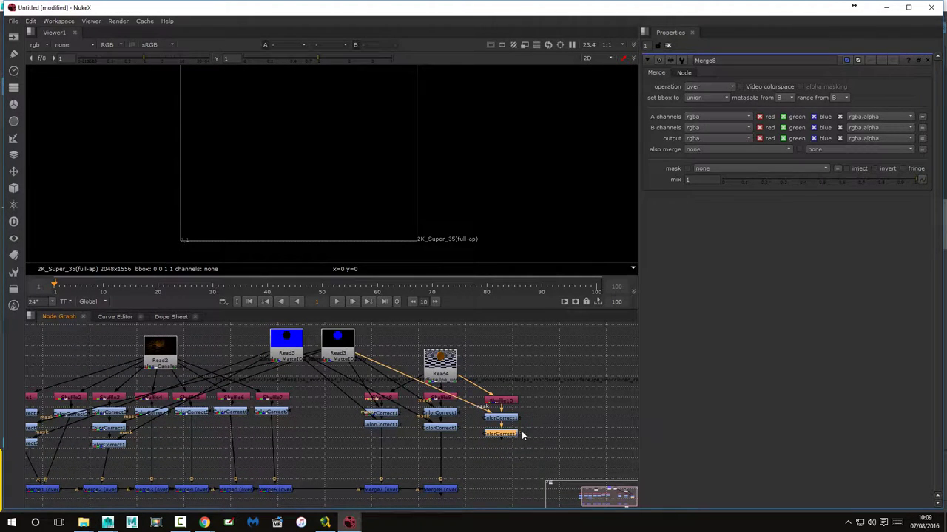
{"action": "left_click_drag", "start_coordinate": [520, 437], "coordinate": [288, 346]}
Merge the lower ColorCorrect into Merge9 and view Merge9 in the viewer.
{"action": "left_click", "coordinate": [439, 489]}
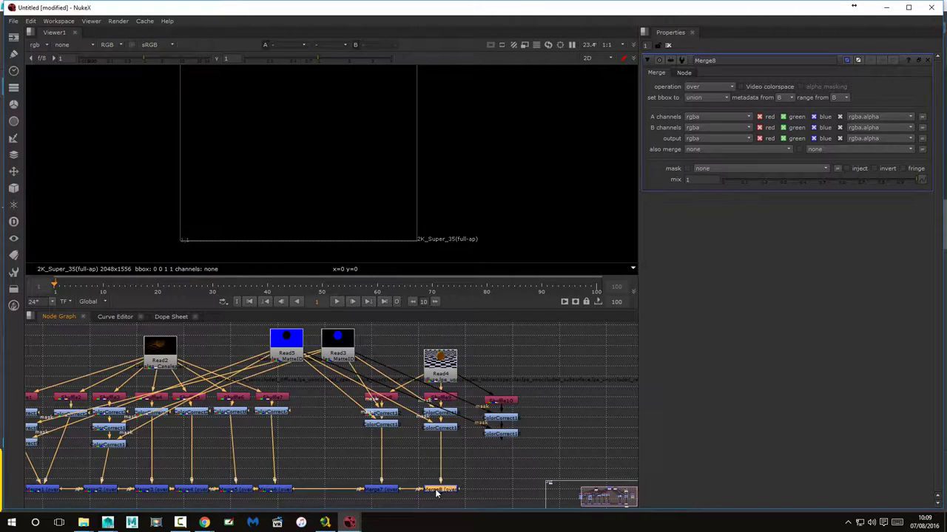
{"action": "left_click", "coordinate": [501, 435], "text": "shift"}
{"action": "left_click_drag", "start_coordinate": [500, 435], "coordinate": [501, 489]}
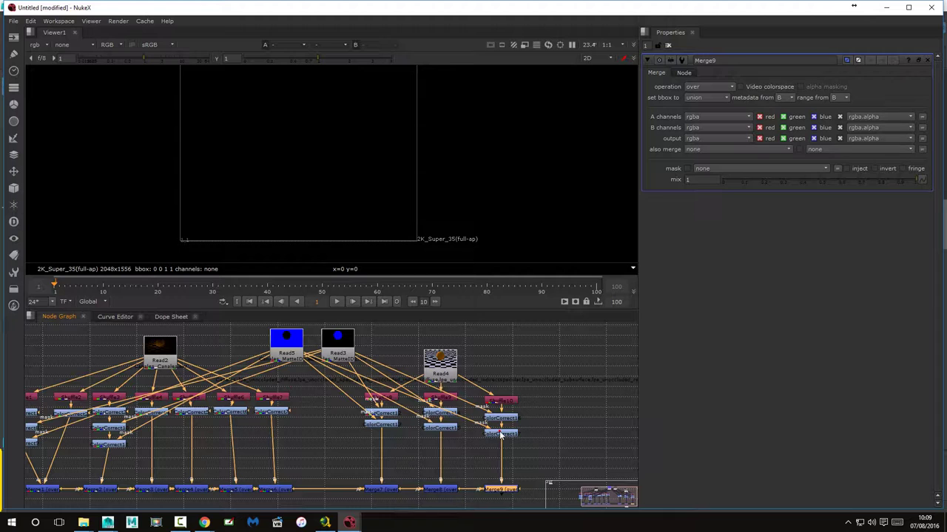
{"action": "left_click_drag", "start_coordinate": [368, 429], "coordinate": [425, 440]}
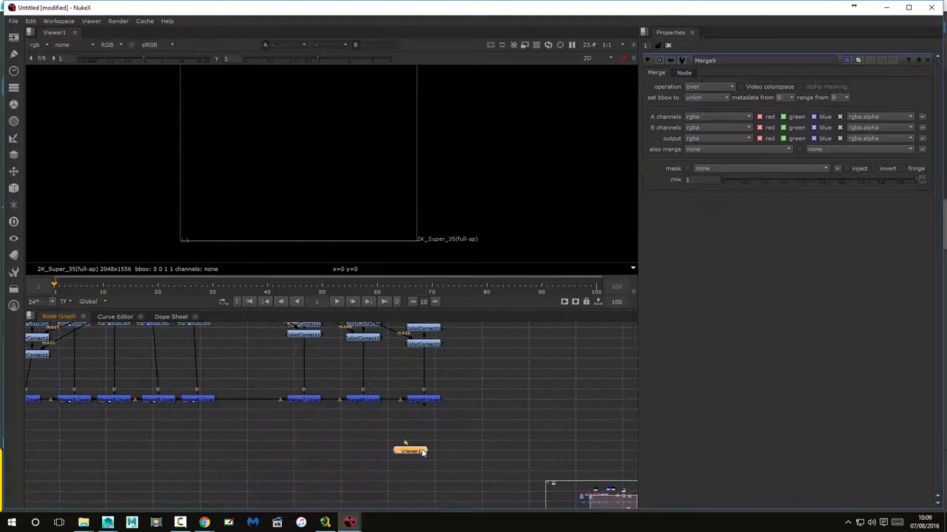
{"action": "key", "text": "1"}
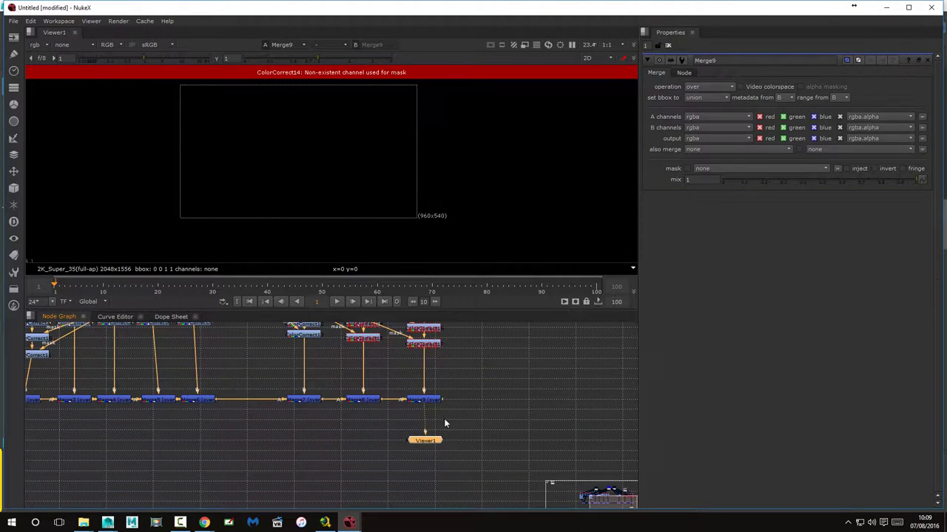
{"action": "mouse_move", "coordinate": [486, 382]}
{"action": "left_mouse_down"}
{"action": "mouse_move", "coordinate": [508, 407]}
{"action": "mouse_move", "coordinate": [515, 451]}
{"action": "left_mouse_up"}
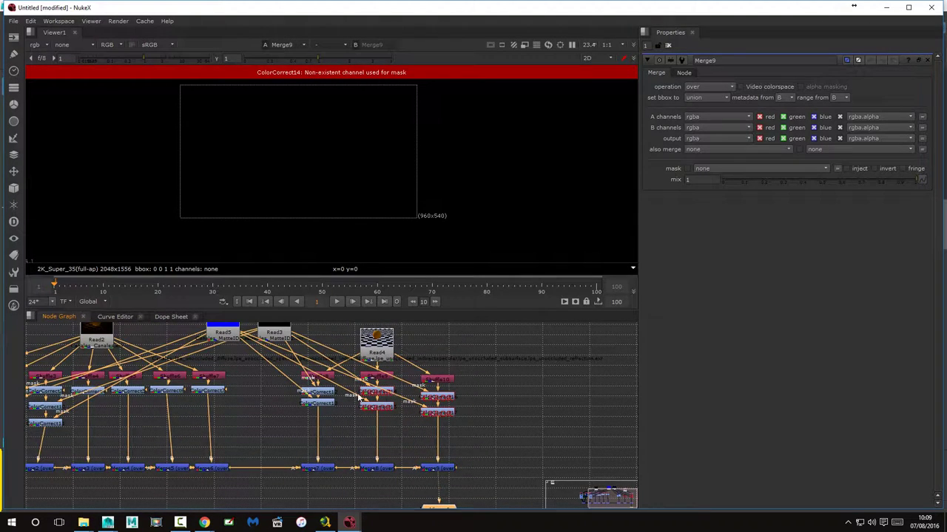
Set the mask channel of ColorCorrect14 and ColorCorrect15 to rgba.blue.
{"action": "double_click", "coordinate": [377, 390]}
{"action": "left_click", "coordinate": [708, 73]}
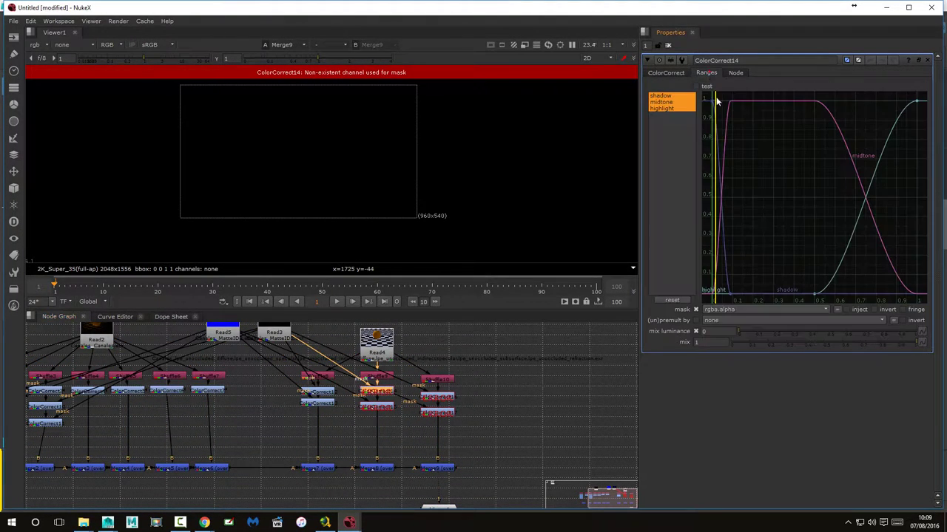
{"action": "left_click", "coordinate": [746, 308]}
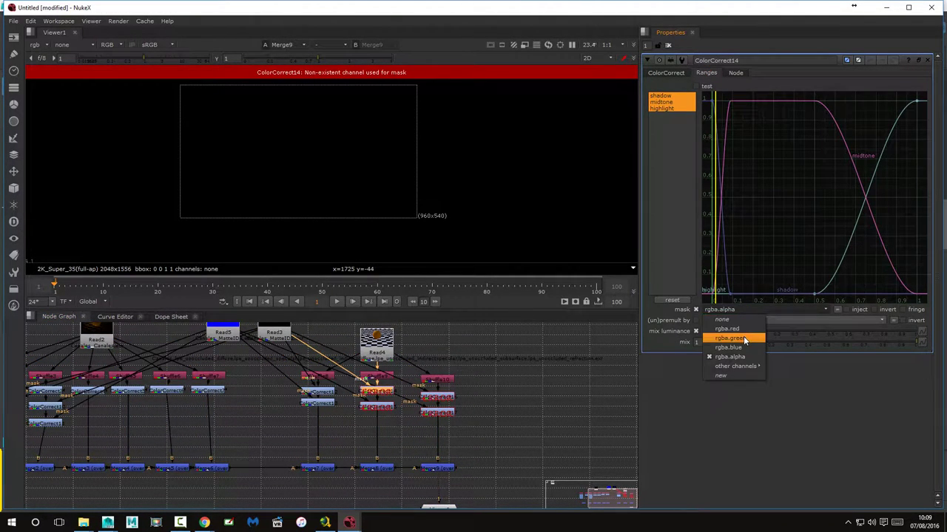
{"action": "left_click", "coordinate": [743, 346]}
{"action": "double_click", "coordinate": [381, 407]}
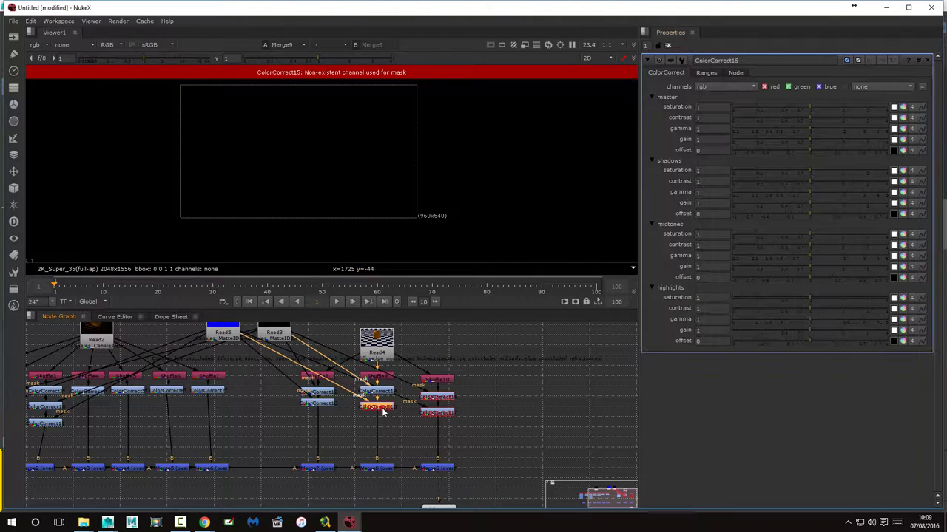
{"action": "left_click", "coordinate": [706, 73]}
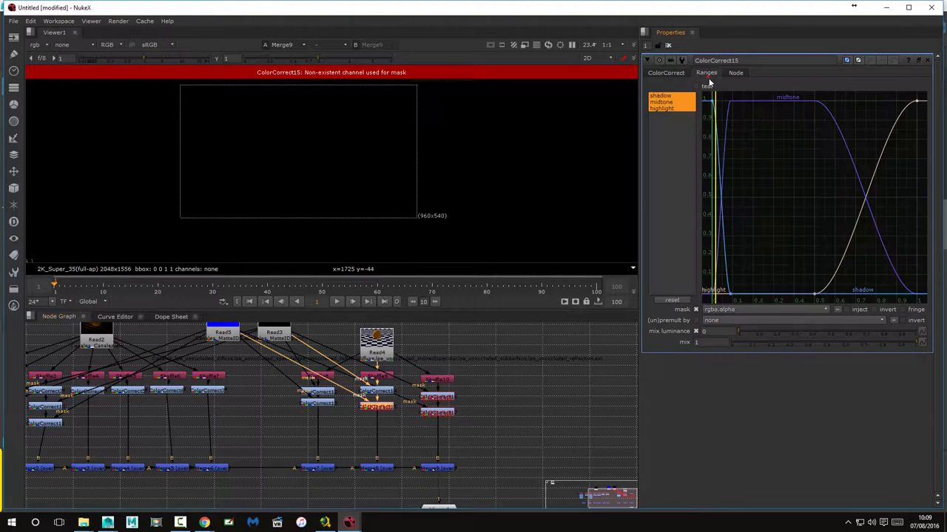
{"action": "left_click", "coordinate": [748, 312]}
{"action": "left_click", "coordinate": [743, 353]}
Set the mask channel of ColorCorrect16 and ColorCorrect17 to rgba.blue.
{"action": "double_click", "coordinate": [439, 398]}
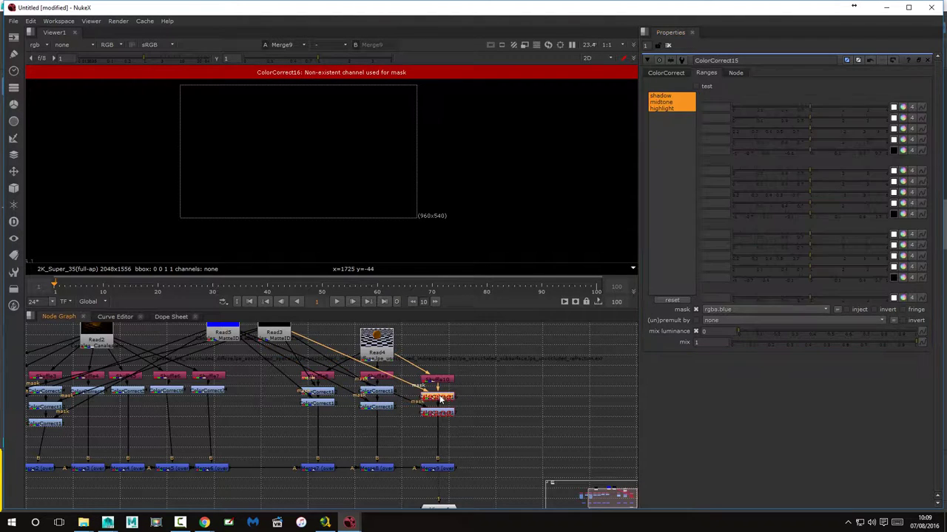
{"action": "left_click", "coordinate": [714, 72]}
{"action": "left_click", "coordinate": [759, 311]}
{"action": "left_click", "coordinate": [754, 354]}
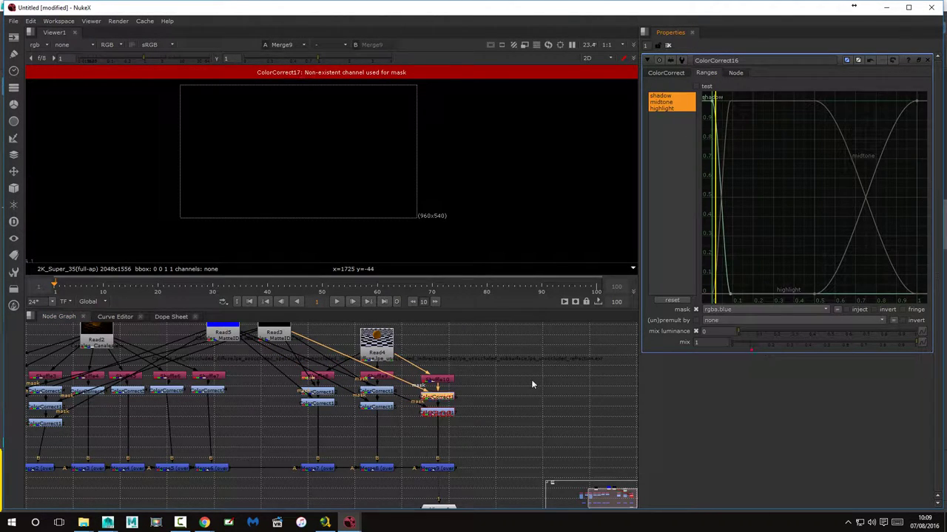
{"action": "double_click", "coordinate": [437, 411]}
{"action": "left_click", "coordinate": [725, 86]}
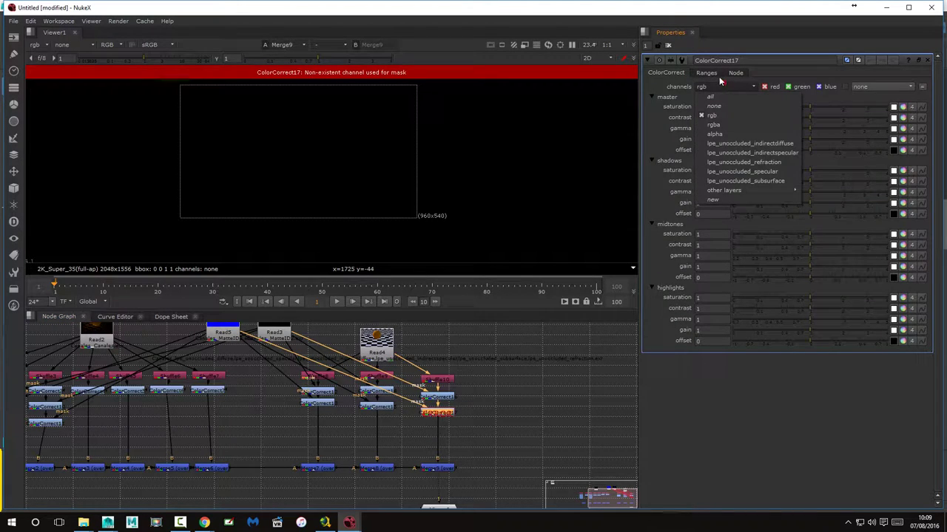
{"action": "left_click", "coordinate": [714, 72]}
{"action": "left_click", "coordinate": [756, 309]}
{"action": "left_click", "coordinate": [744, 347]}
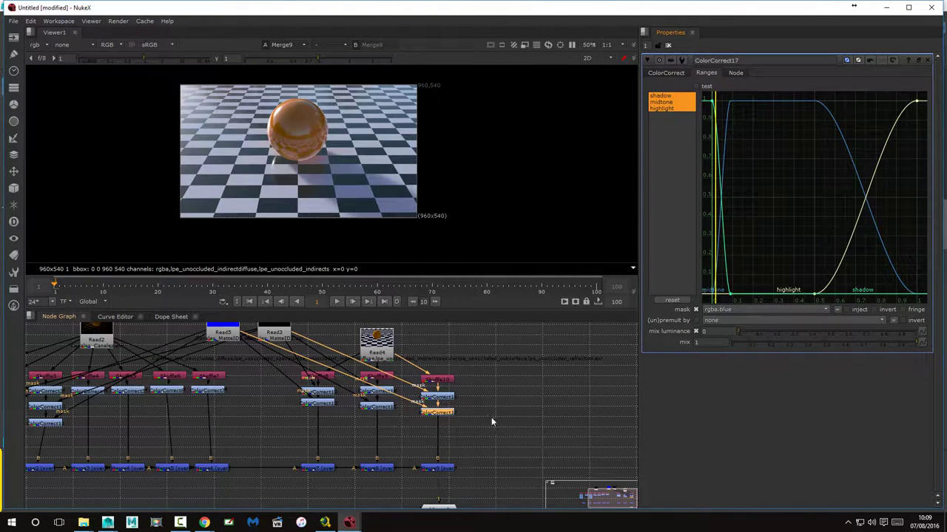
Move Read1 beside the tree and compare it in the viewer against the Merge9 composite.
{"action": "scroll", "coordinate": [494, 418], "scroll_direction": "down", "scroll_amount": 2}
{"action": "scroll", "coordinate": [497, 411], "scroll_direction": "down", "scroll_amount": 2}
{"action": "scroll", "coordinate": [496, 413], "scroll_direction": "down", "scroll_amount": 1}
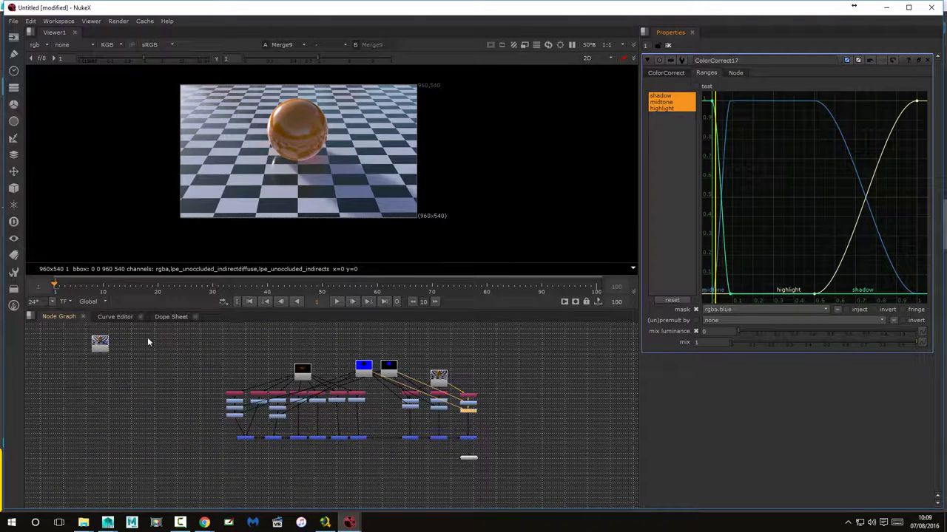
{"action": "left_click", "coordinate": [100, 342]}
{"action": "mouse_move", "coordinate": [103, 341]}
{"action": "left_mouse_down"}
{"action": "mouse_move", "coordinate": [232, 362]}
{"action": "mouse_move", "coordinate": [518, 378]}
{"action": "mouse_move", "coordinate": [468, 405]}
{"action": "left_mouse_up"}
{"action": "scroll", "coordinate": [526, 418], "scroll_direction": "up", "scroll_amount": 2}
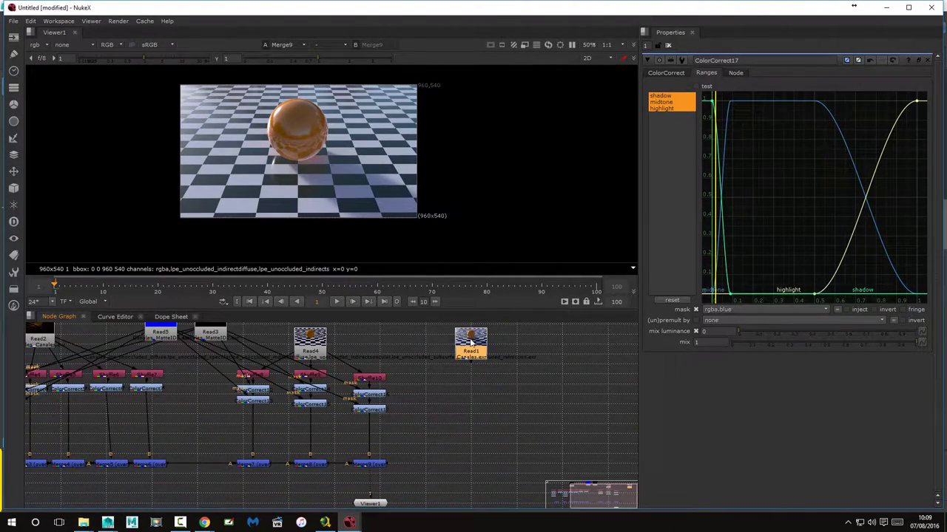
{"action": "key", "text": "1"}
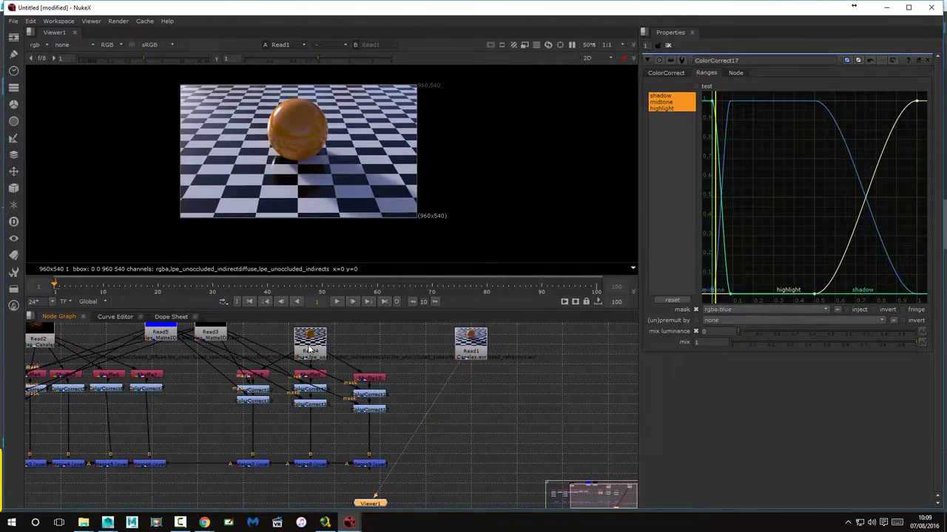
{"action": "left_click", "coordinate": [384, 466]}
{"action": "key", "text": "1"}
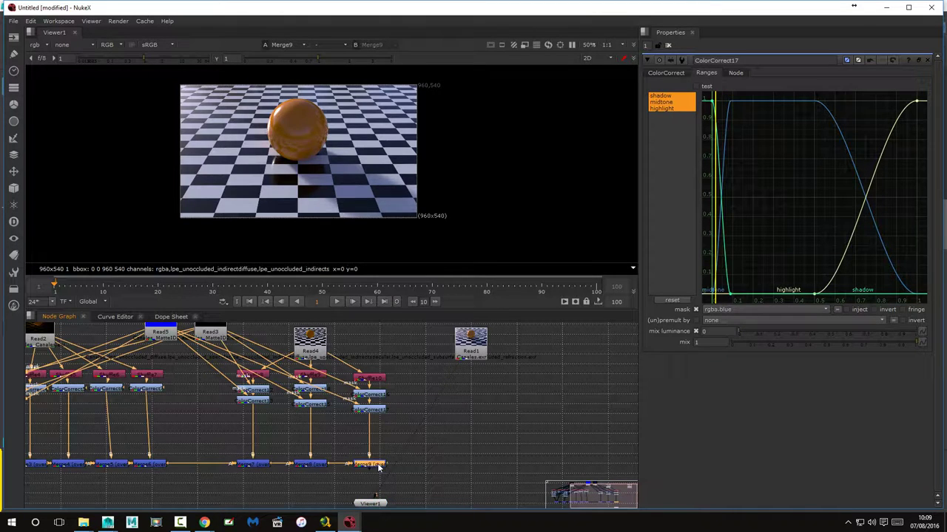
{"action": "left_click", "coordinate": [310, 394]}
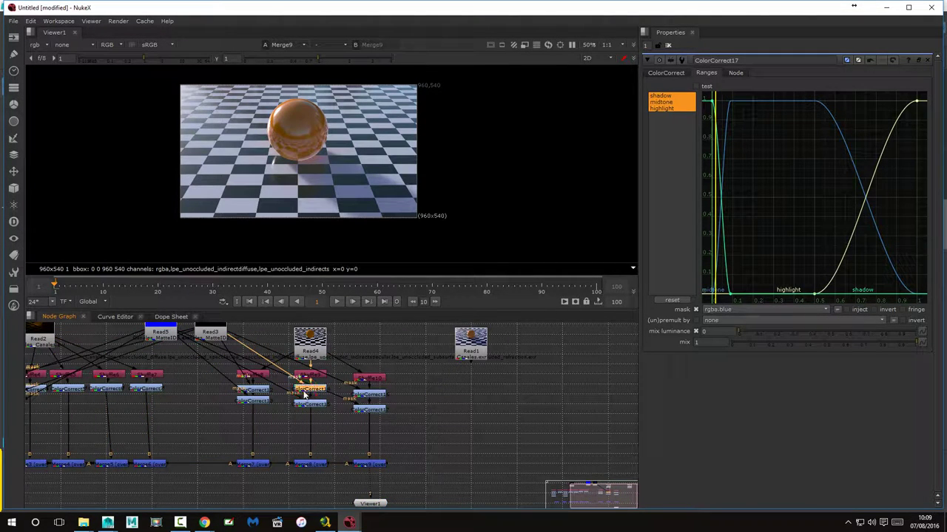
Lower master gain to about 0.2 on ColorCorrect14 and about 0.7 on ColorCorrect15.
{"action": "double_click", "coordinate": [309, 390]}
{"action": "left_click", "coordinate": [668, 73]}
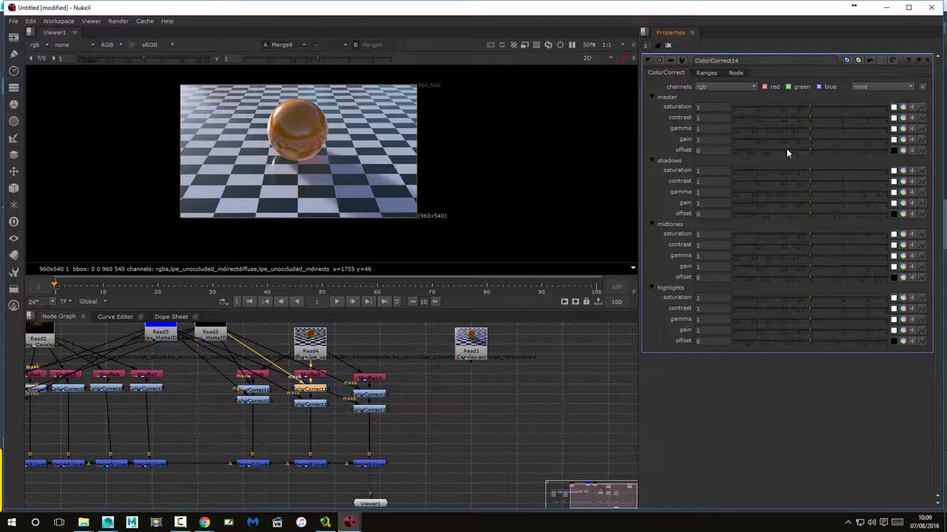
{"action": "left_click_drag", "start_coordinate": [810, 140], "coordinate": [770, 144]}
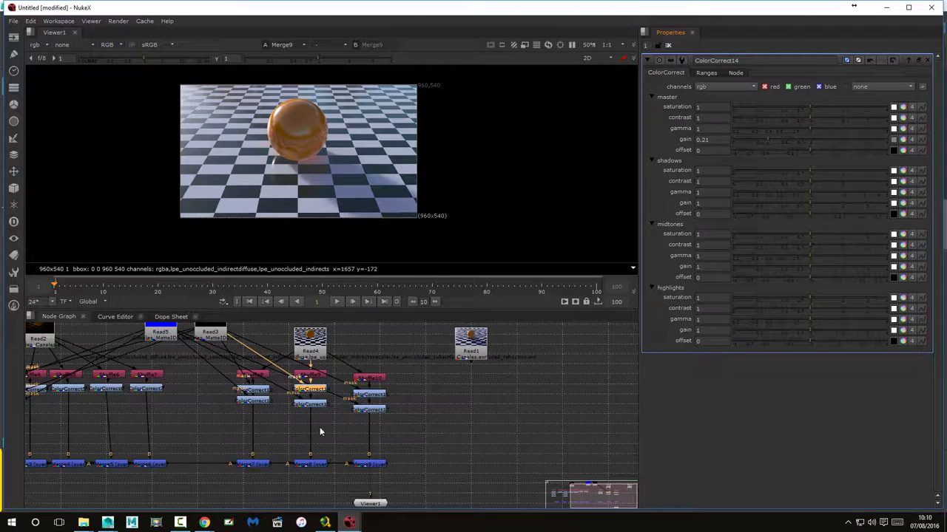
{"action": "double_click", "coordinate": [311, 404]}
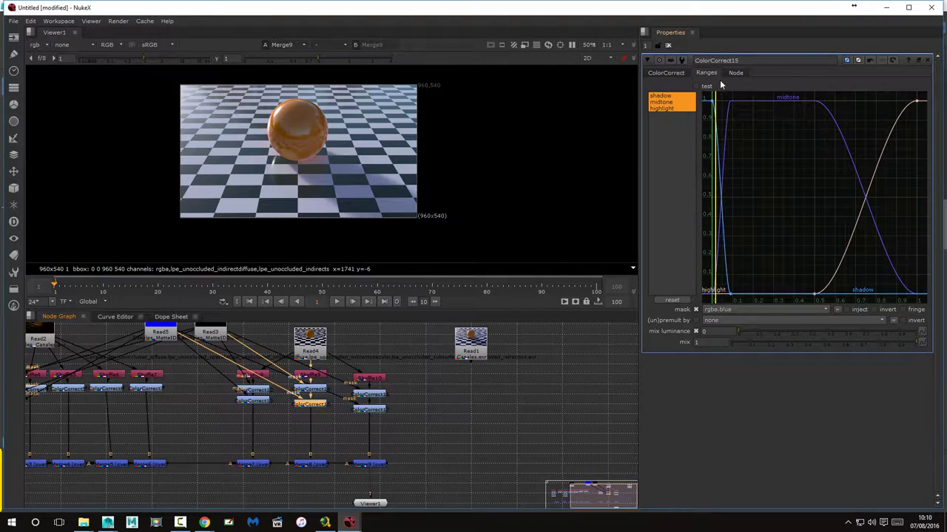
{"action": "left_click", "coordinate": [685, 73]}
{"action": "left_click_drag", "start_coordinate": [806, 137], "coordinate": [801, 138]}
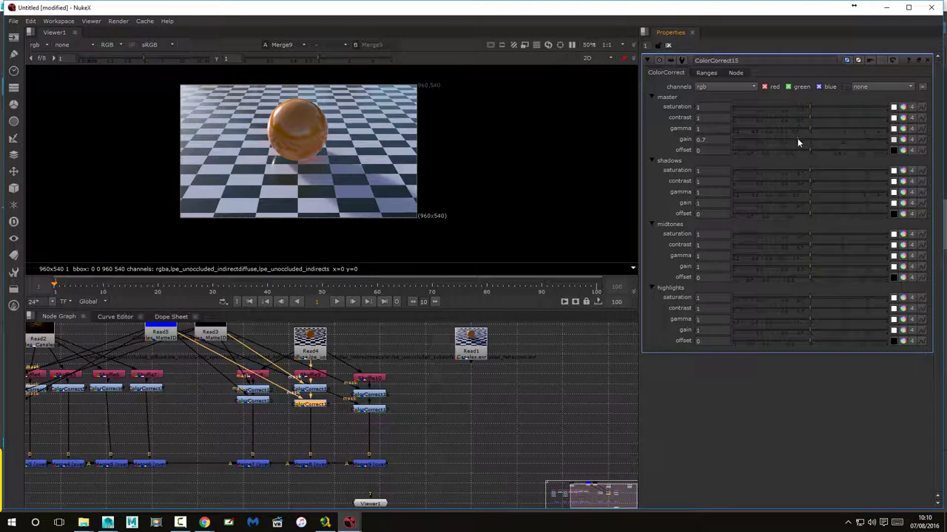
Set ColorCorrect16's master gain to about 0.96 and leave ColorCorrect17's near 1.
{"action": "double_click", "coordinate": [369, 394]}
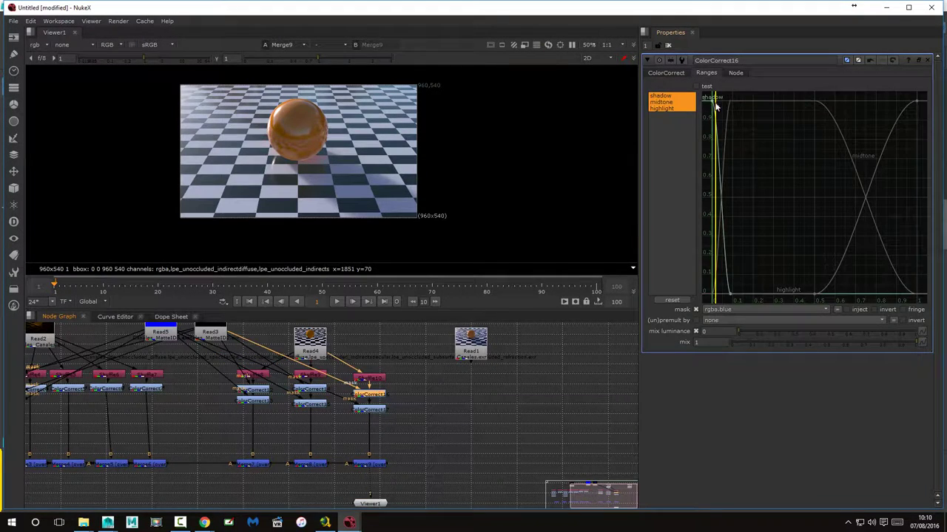
{"action": "left_click", "coordinate": [677, 74]}
{"action": "left_click_drag", "start_coordinate": [809, 137], "coordinate": [796, 140]}
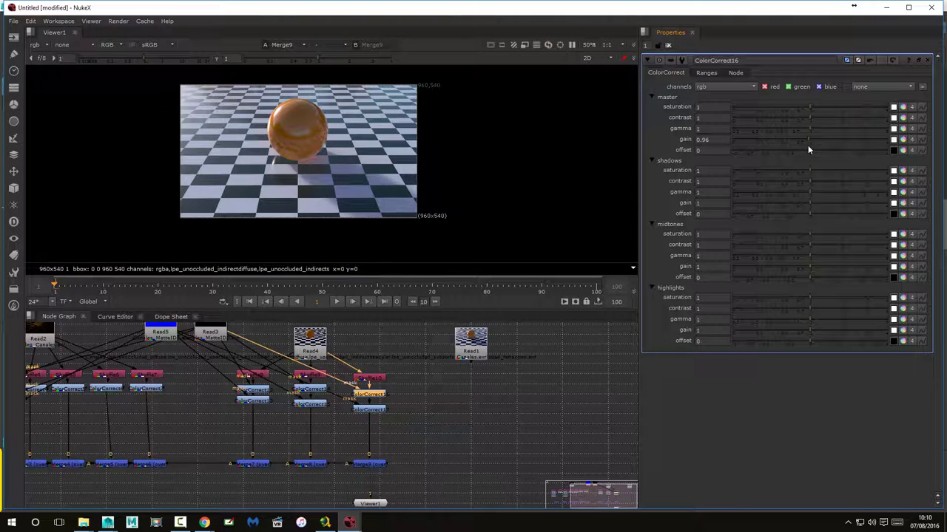
{"action": "double_click", "coordinate": [369, 409]}
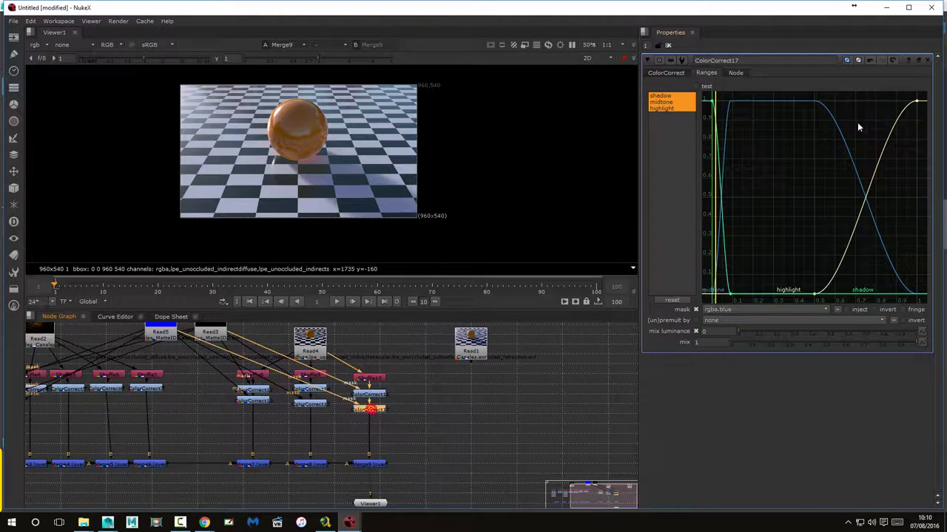
{"action": "left_click", "coordinate": [667, 72]}
{"action": "mouse_move", "coordinate": [809, 141]}
{"action": "left_mouse_down"}
{"action": "mouse_move", "coordinate": [756, 140]}
{"action": "mouse_move", "coordinate": [782, 141]}
{"action": "left_mouse_up"}
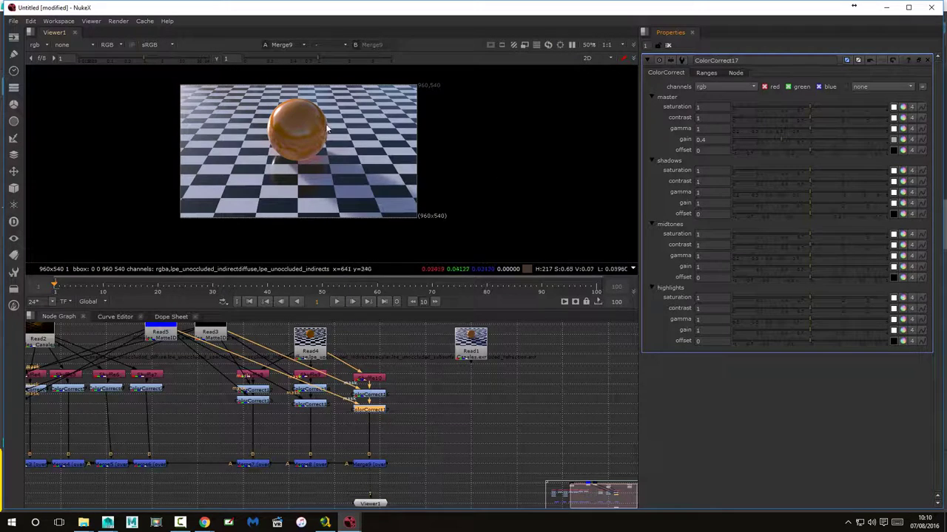
{"action": "left_click_drag", "start_coordinate": [784, 137], "coordinate": [809, 139]}
{"action": "scroll", "coordinate": [454, 427], "scroll_direction": "down", "scroll_amount": 2}
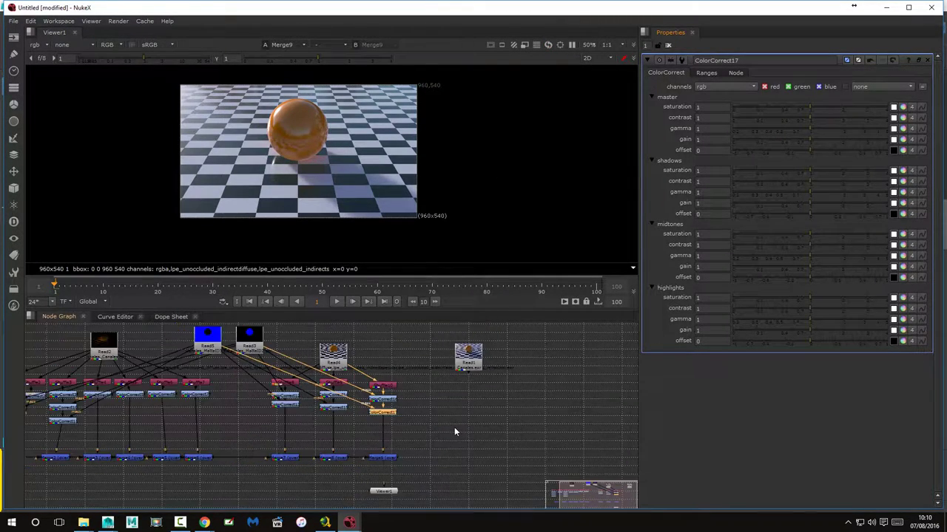
{"action": "left_click_drag", "start_coordinate": [448, 424], "coordinate": [538, 425]}
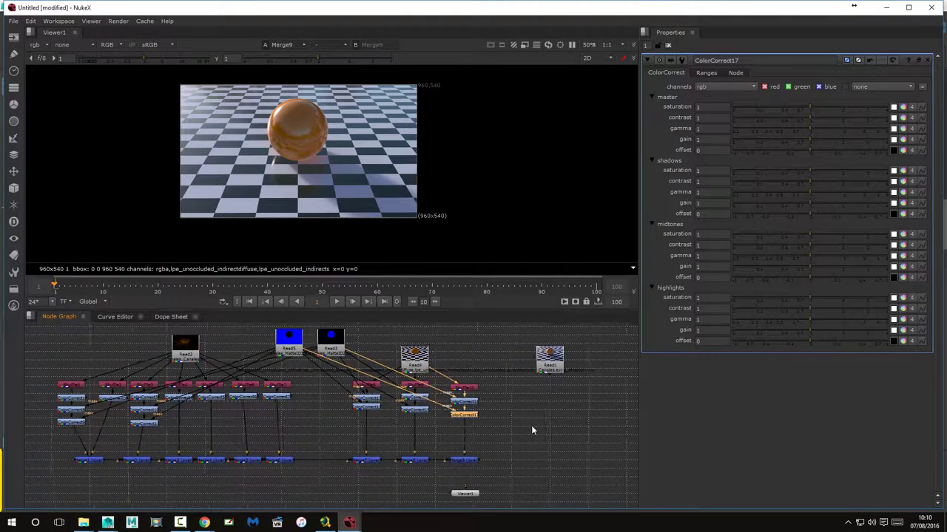